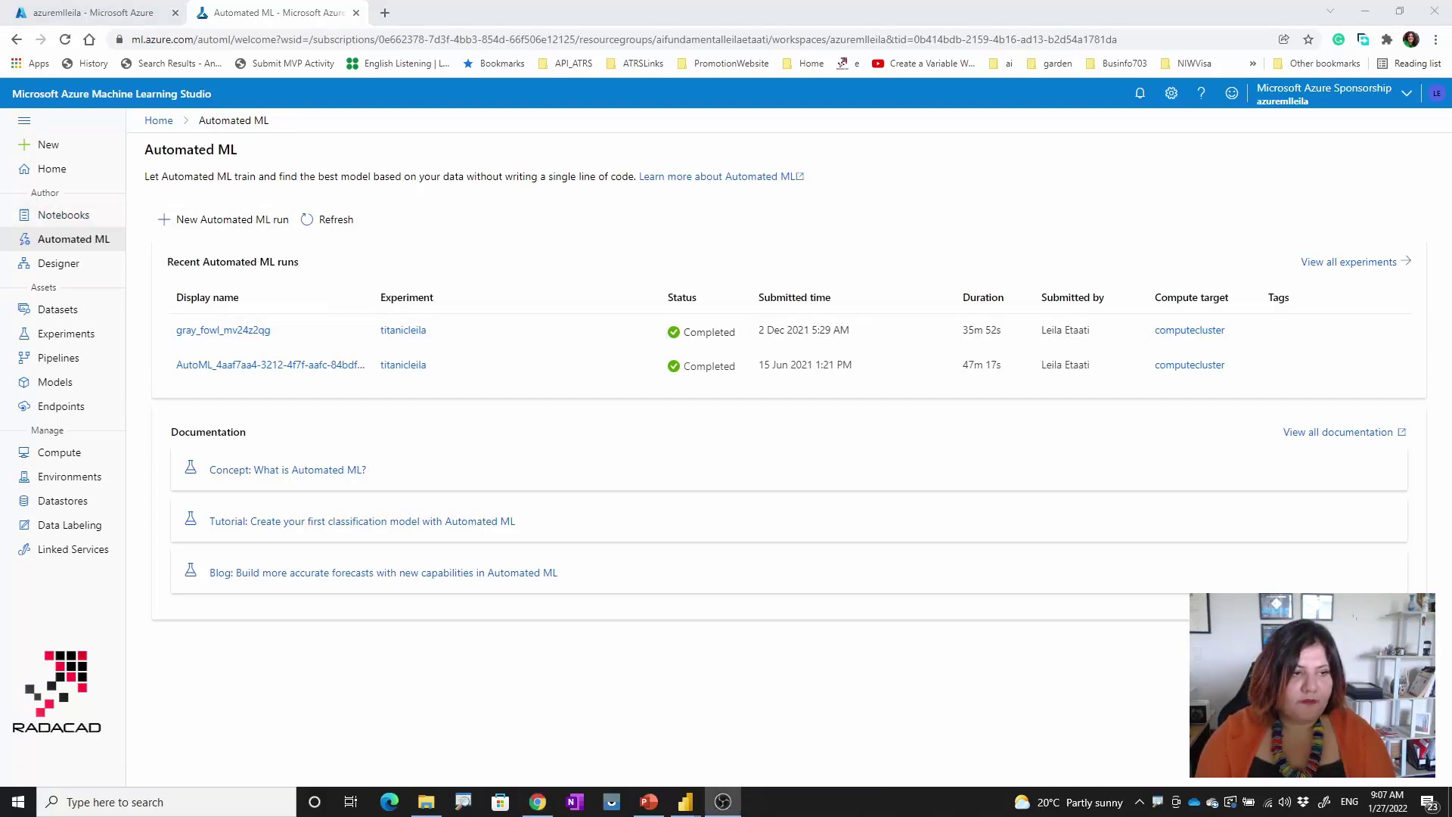
Start a new Automated ML run and begin creating its dataset from local files
{"action": "left_click", "coordinate": [194, 222]}
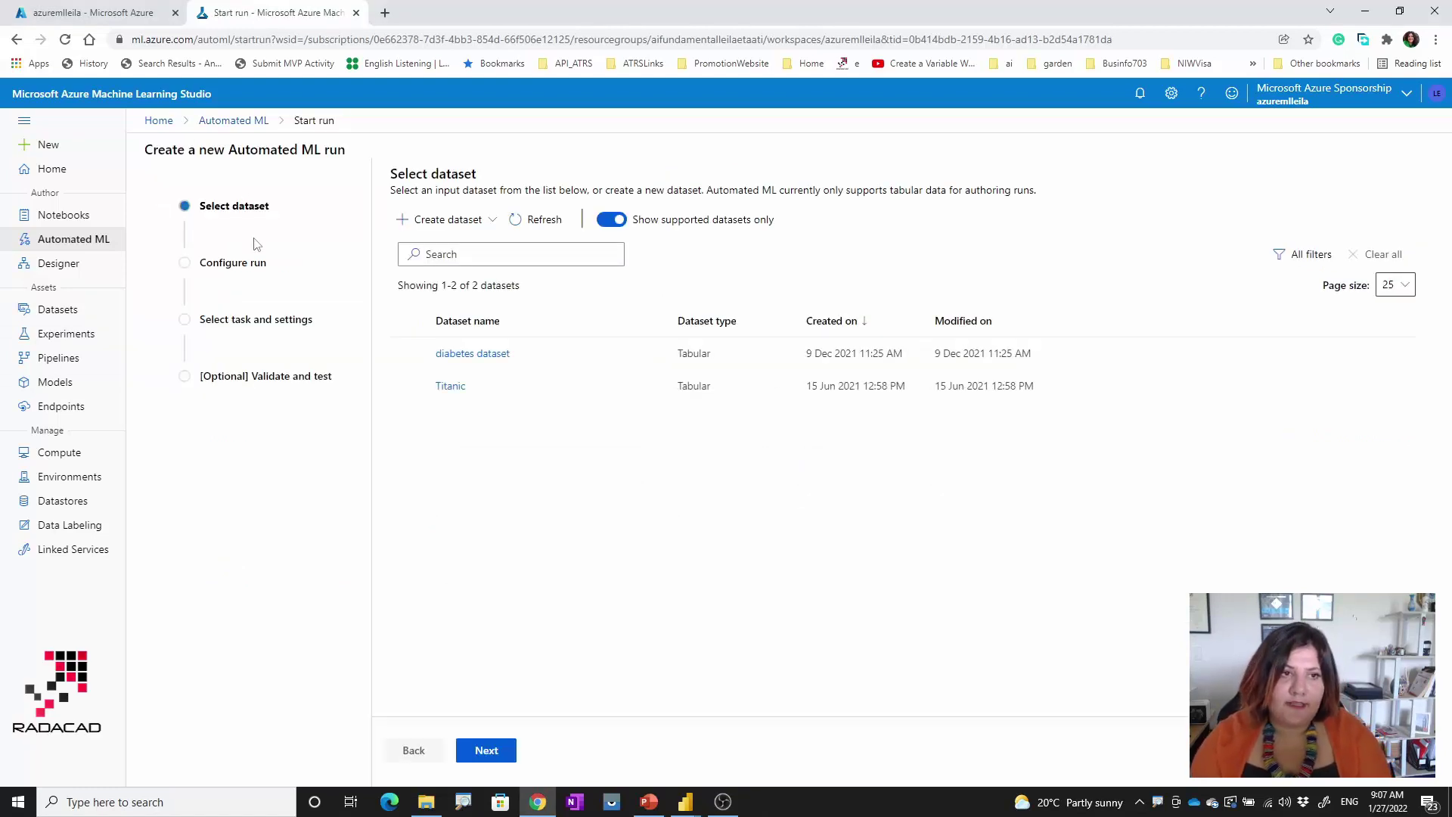
{"action": "left_click", "coordinate": [488, 224]}
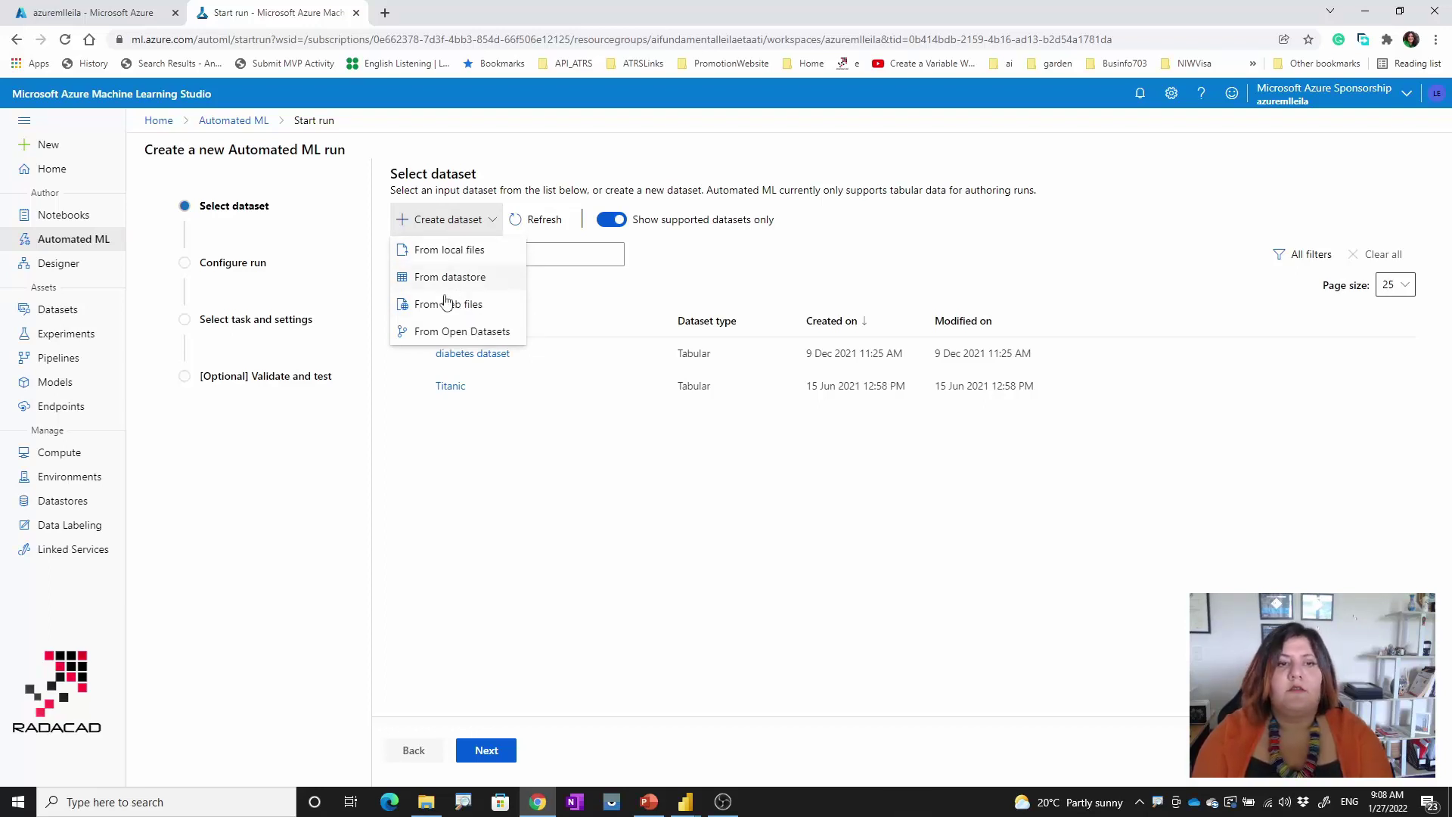
{"action": "left_click", "coordinate": [463, 251]}
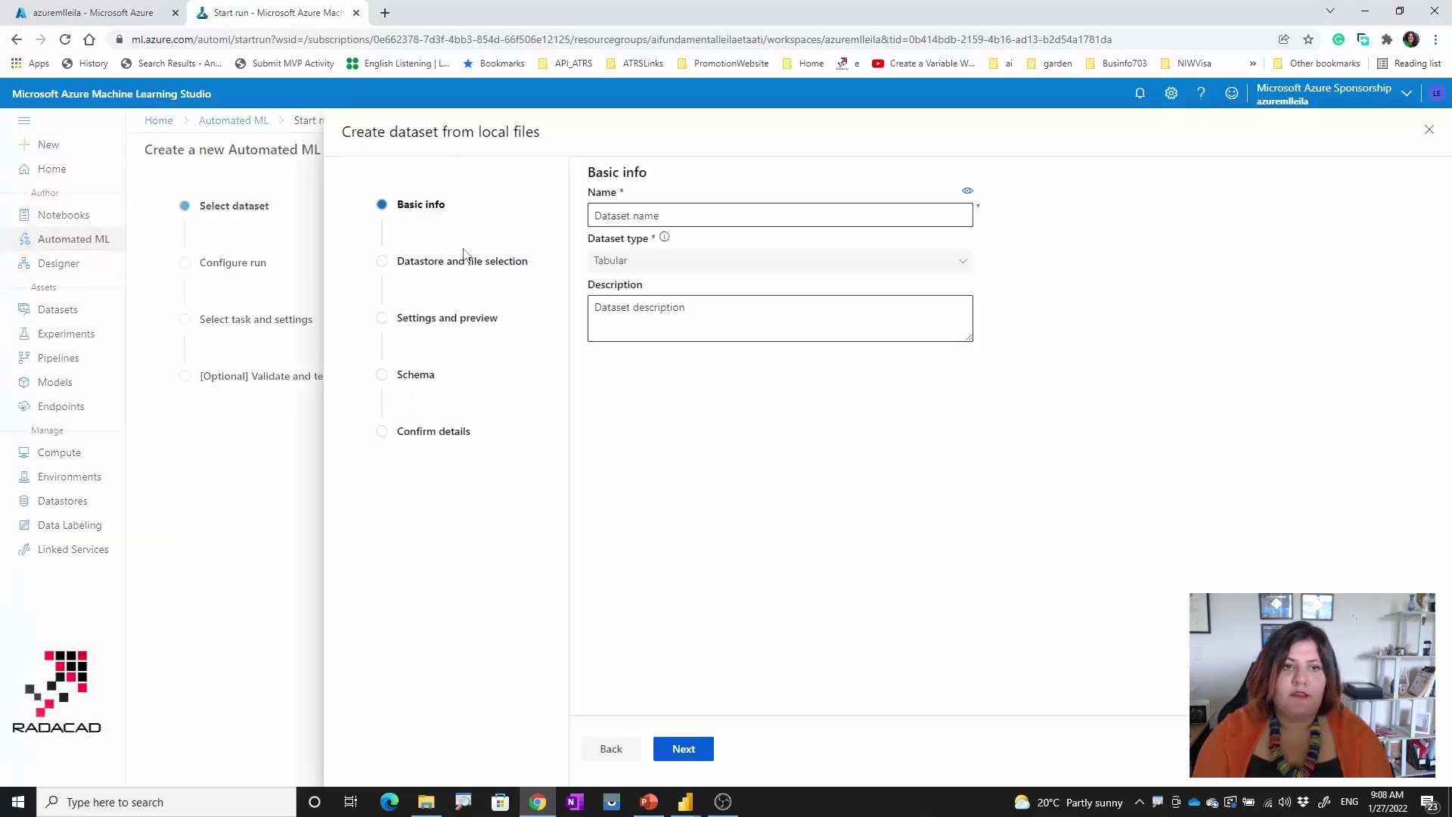
Name the new dataset Titanicdataset and continue to the datastore and file selection
{"action": "left_click", "coordinate": [705, 215]}
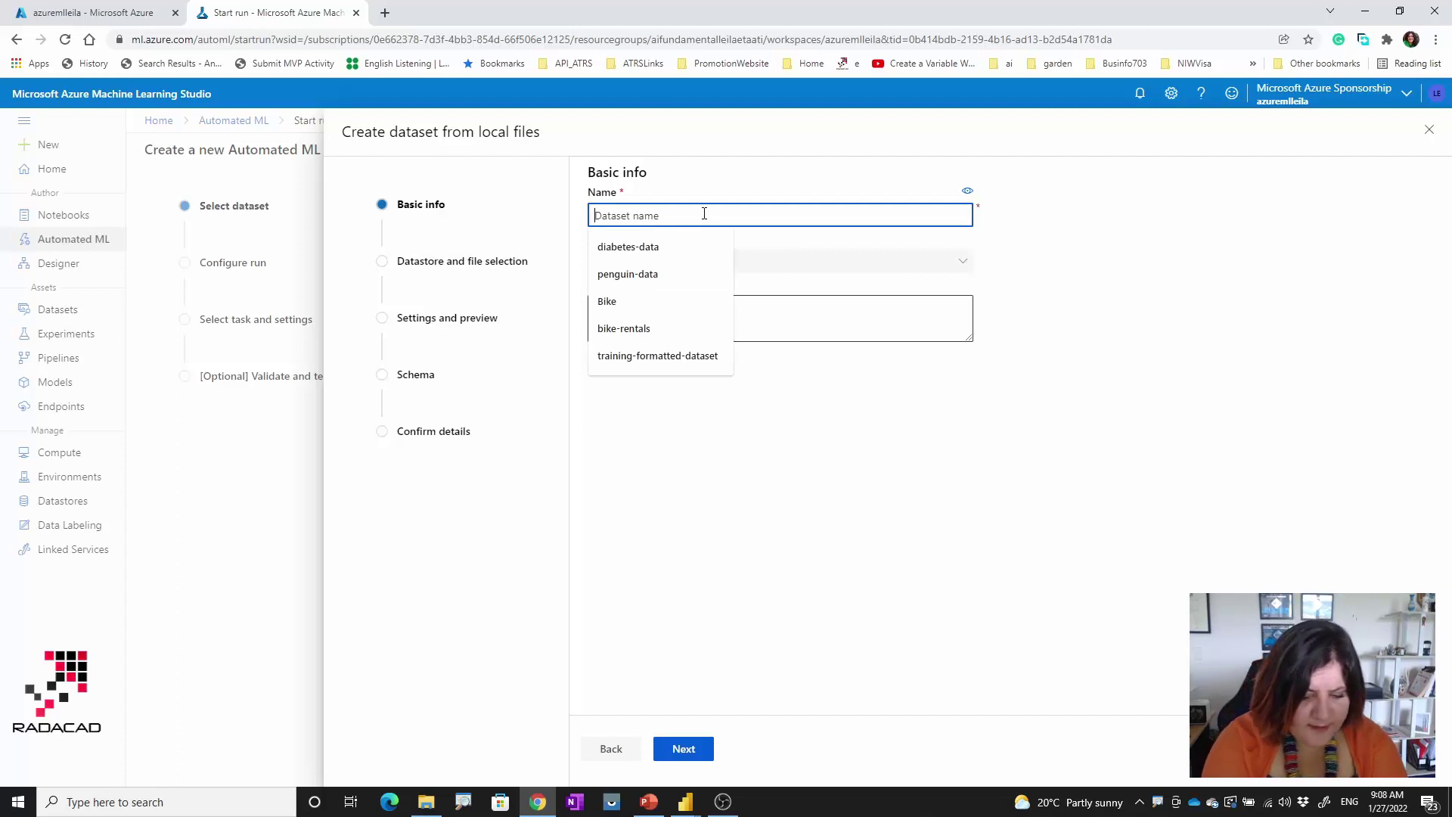
{"action": "type", "text": "Titanic"}
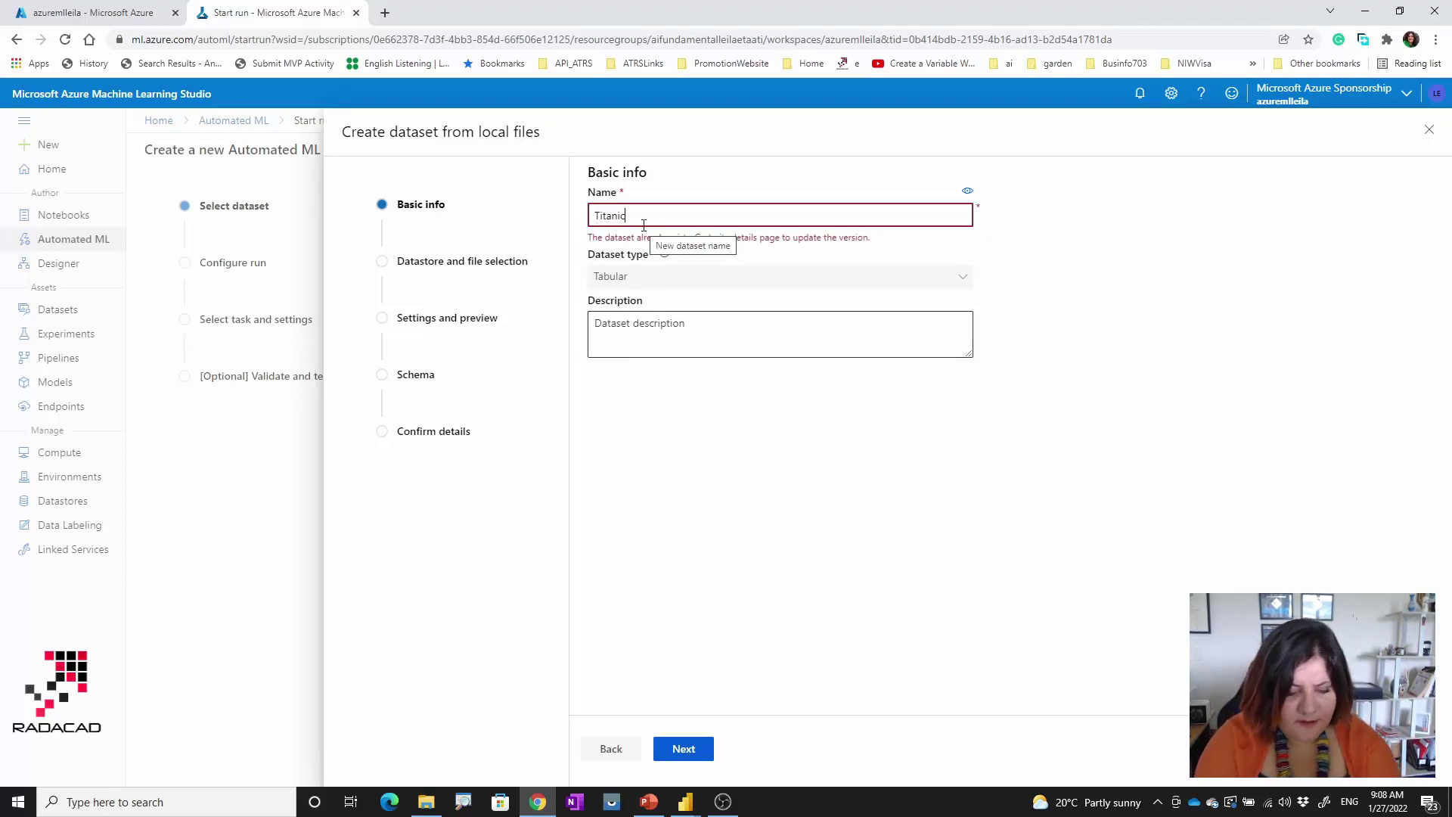
{"action": "type", "text": "dataset"}
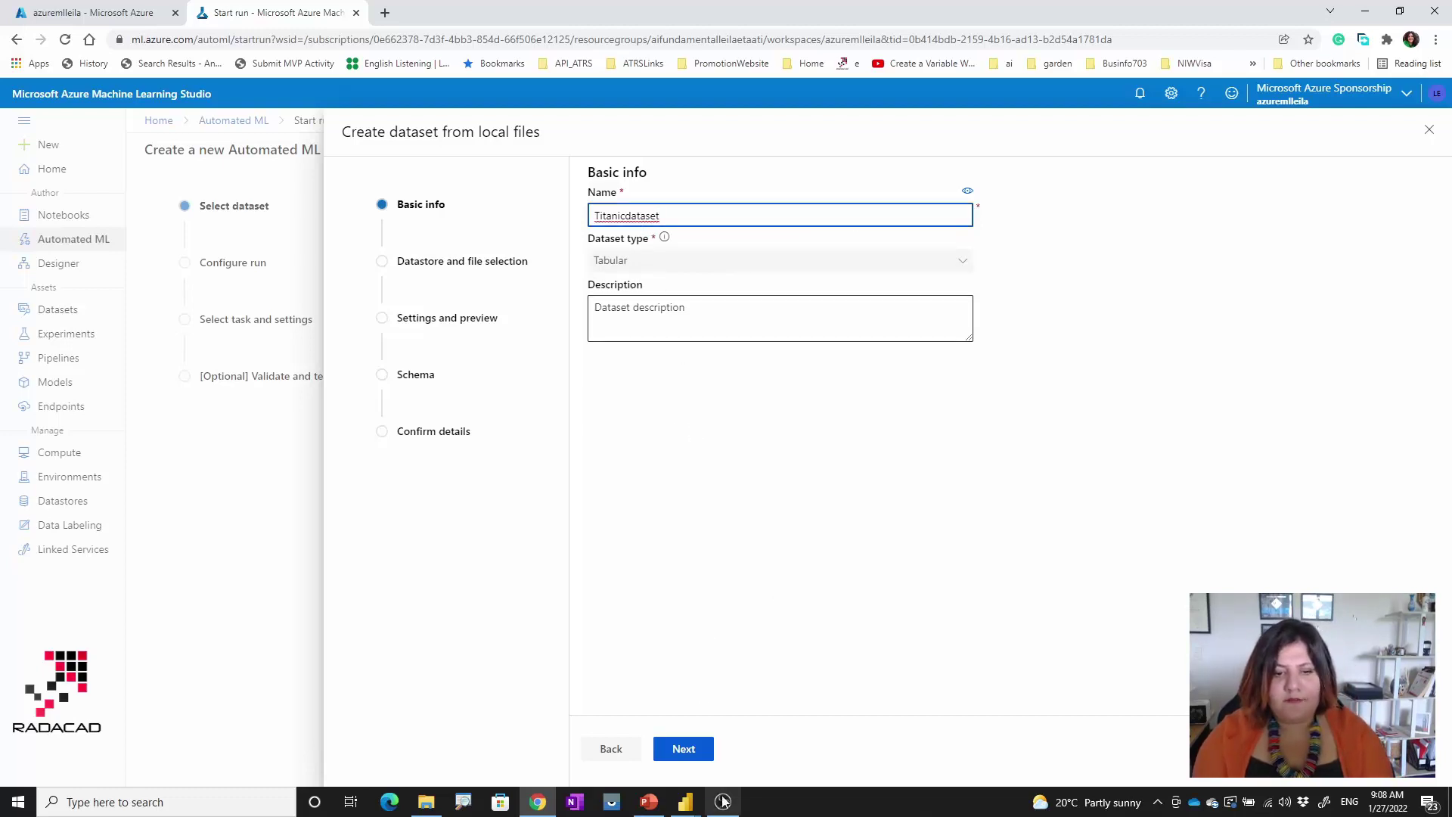
{"action": "left_click", "coordinate": [685, 750]}
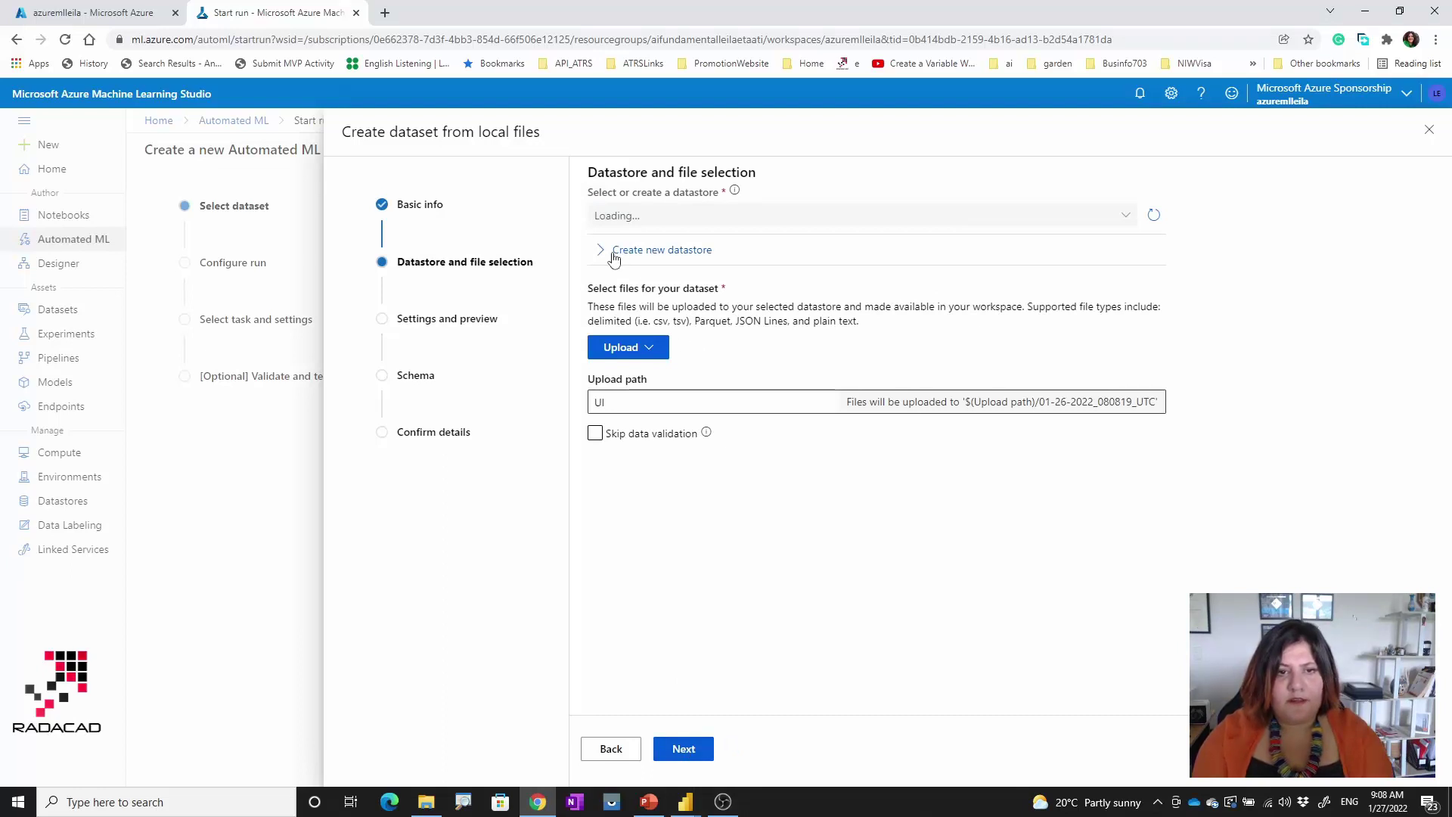
Find titanic (10).csv in the Downloads folder and choose it as the file to upload for the dataset
{"action": "left_click", "coordinate": [637, 349]}
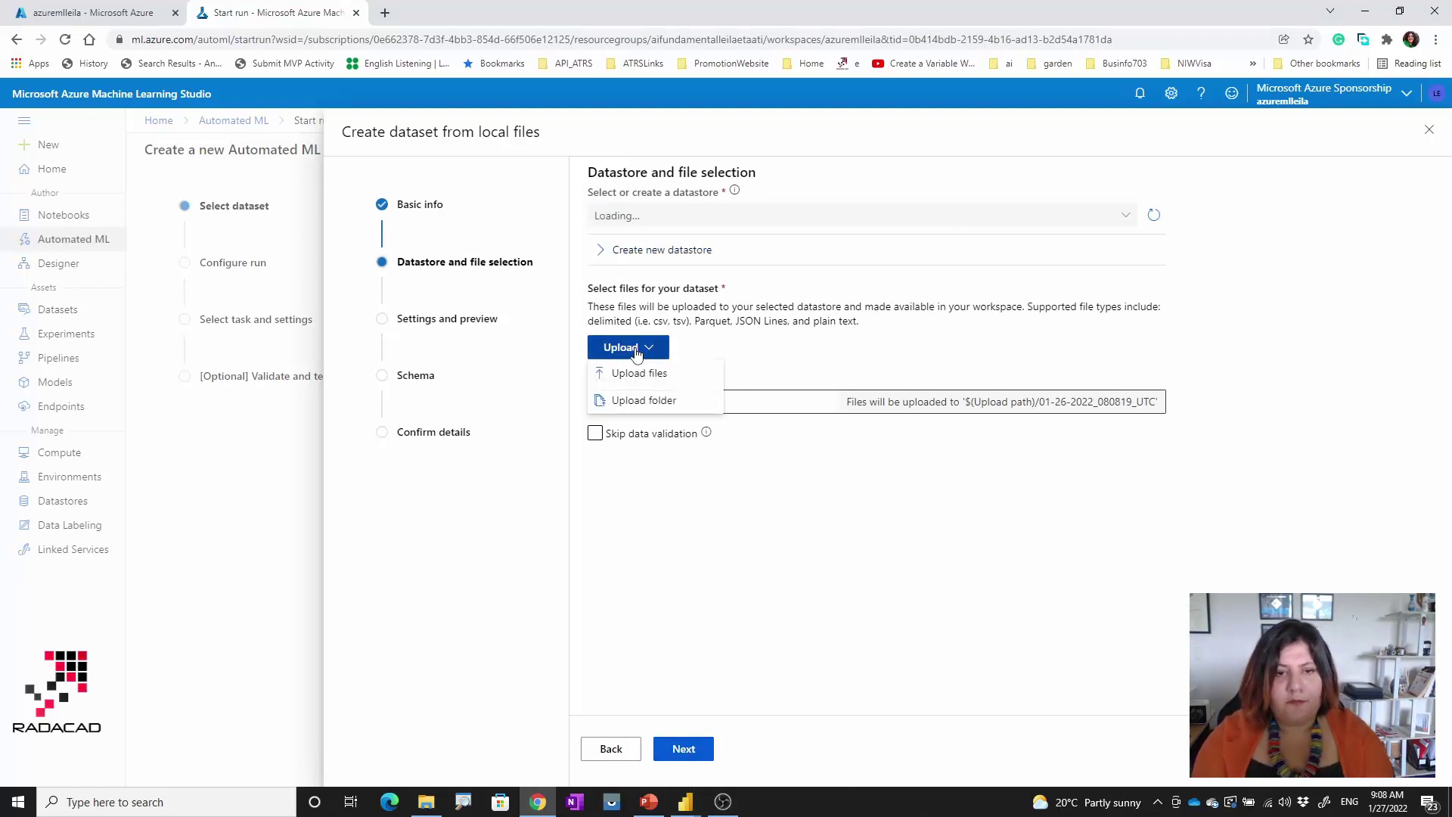
{"action": "left_click", "coordinate": [640, 374]}
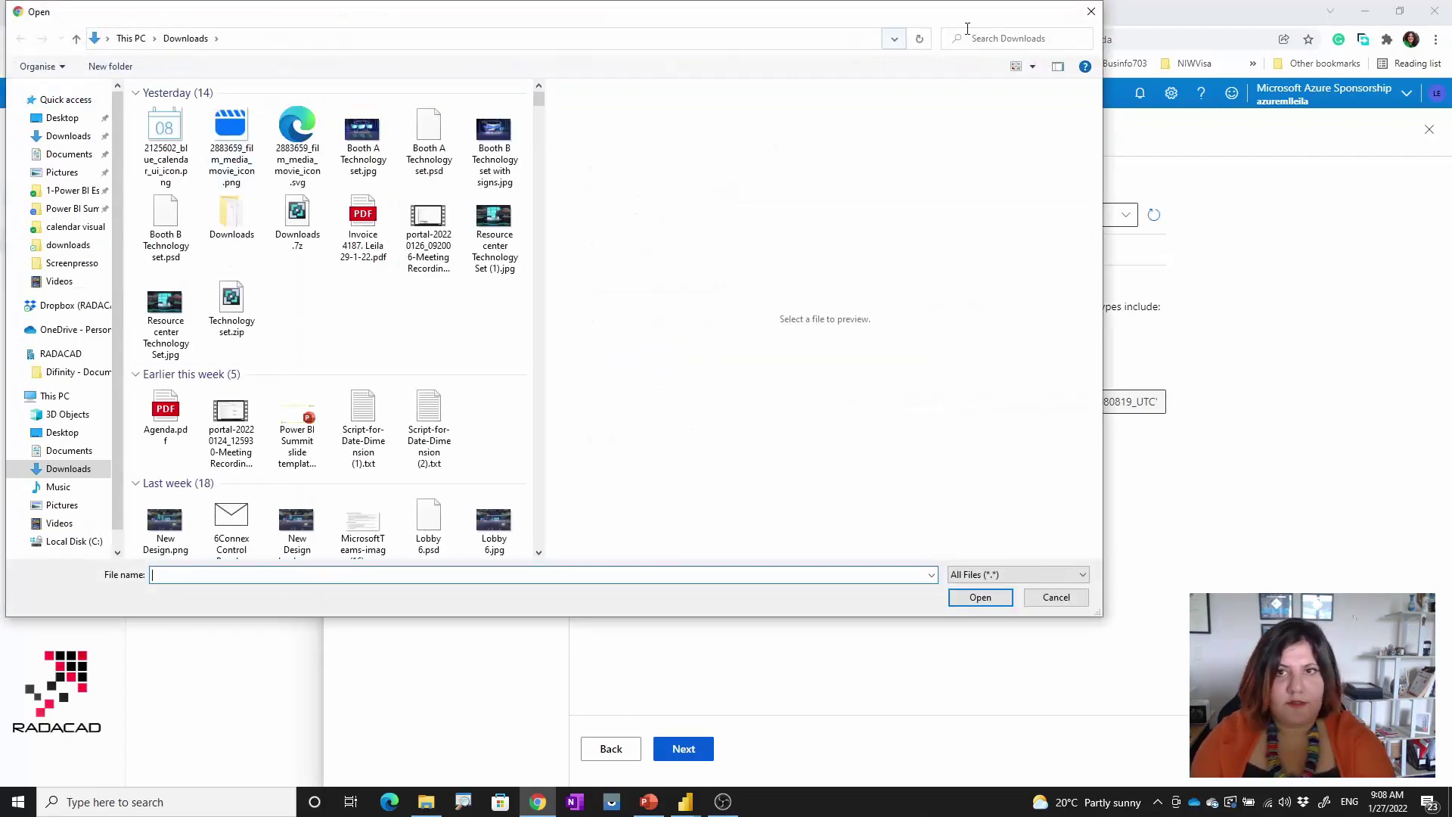
{"action": "left_click", "coordinate": [975, 39]}
{"action": "type", "text": "tit"}
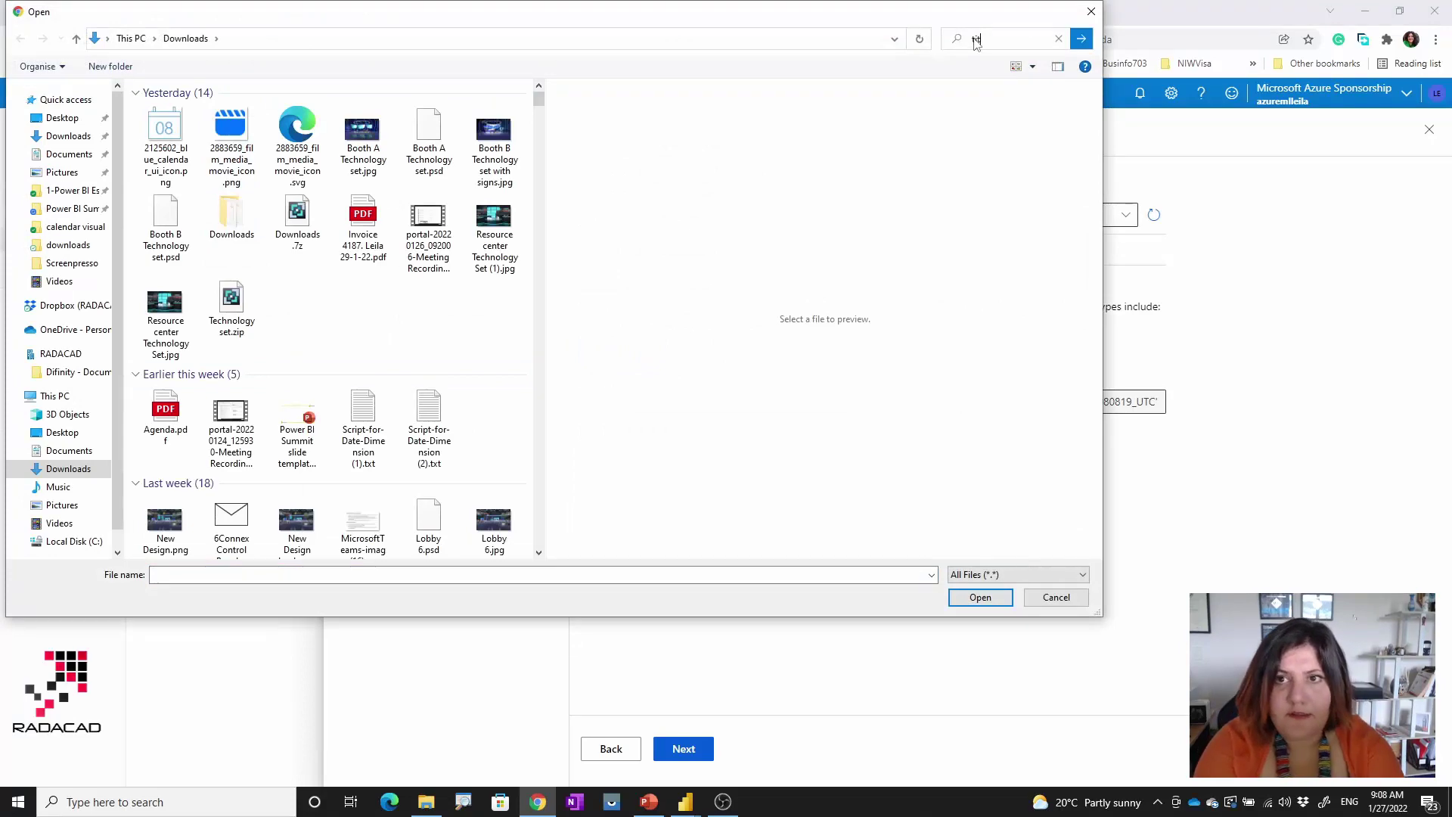
{"action": "type", "text": "anic"}
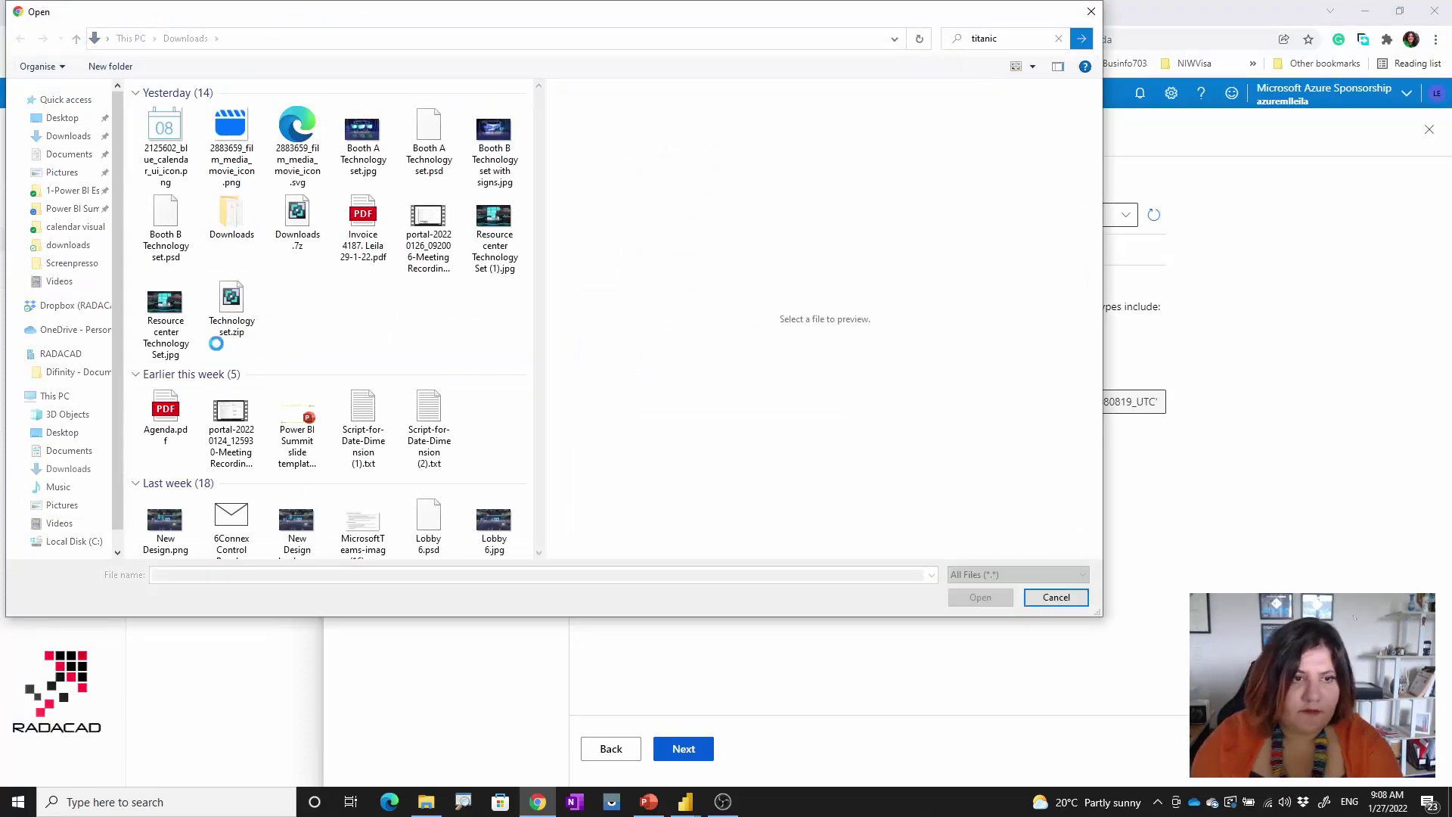
{"action": "left_click", "coordinate": [204, 180]}
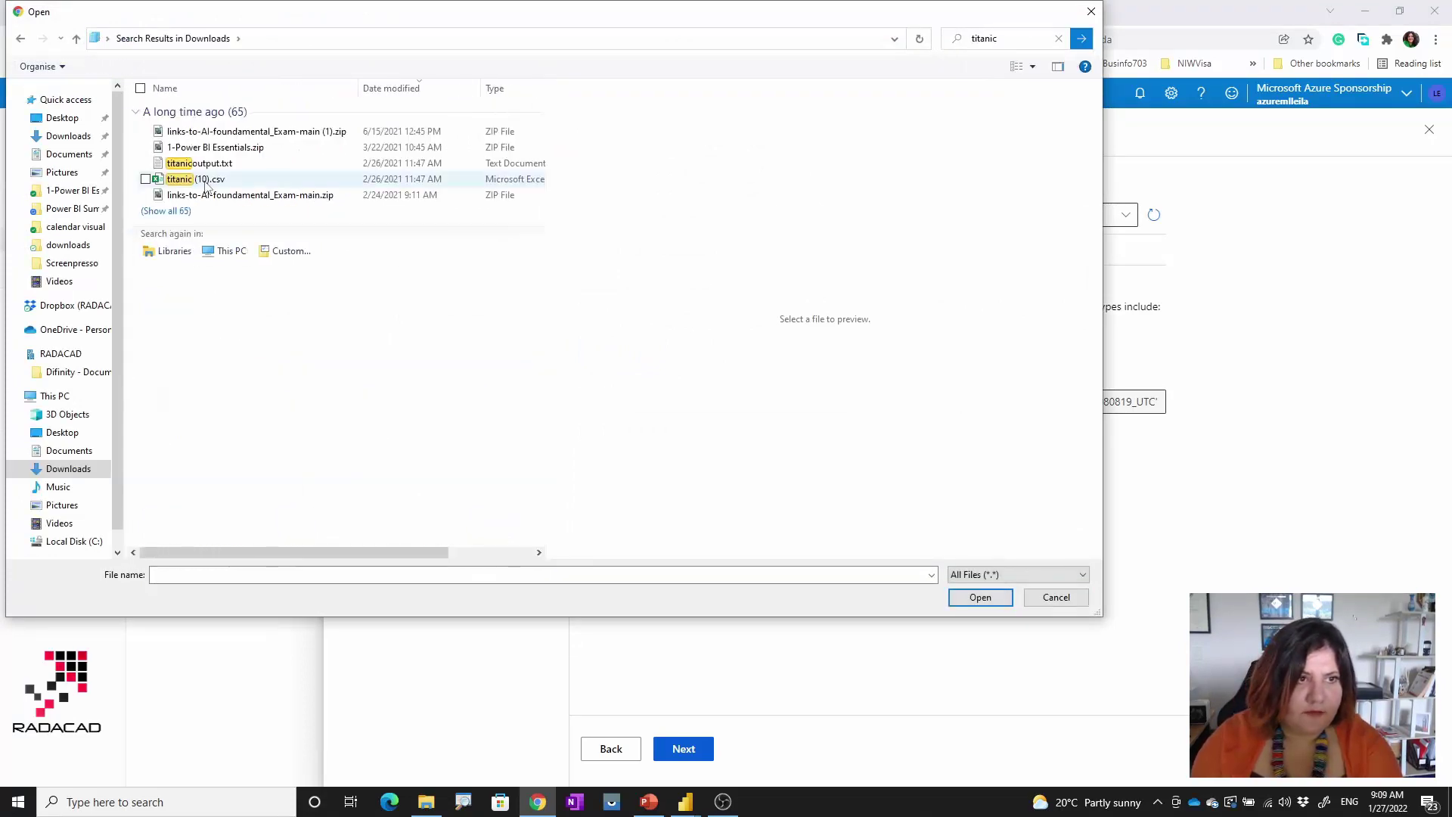
{"action": "double_click", "coordinate": [204, 181]}
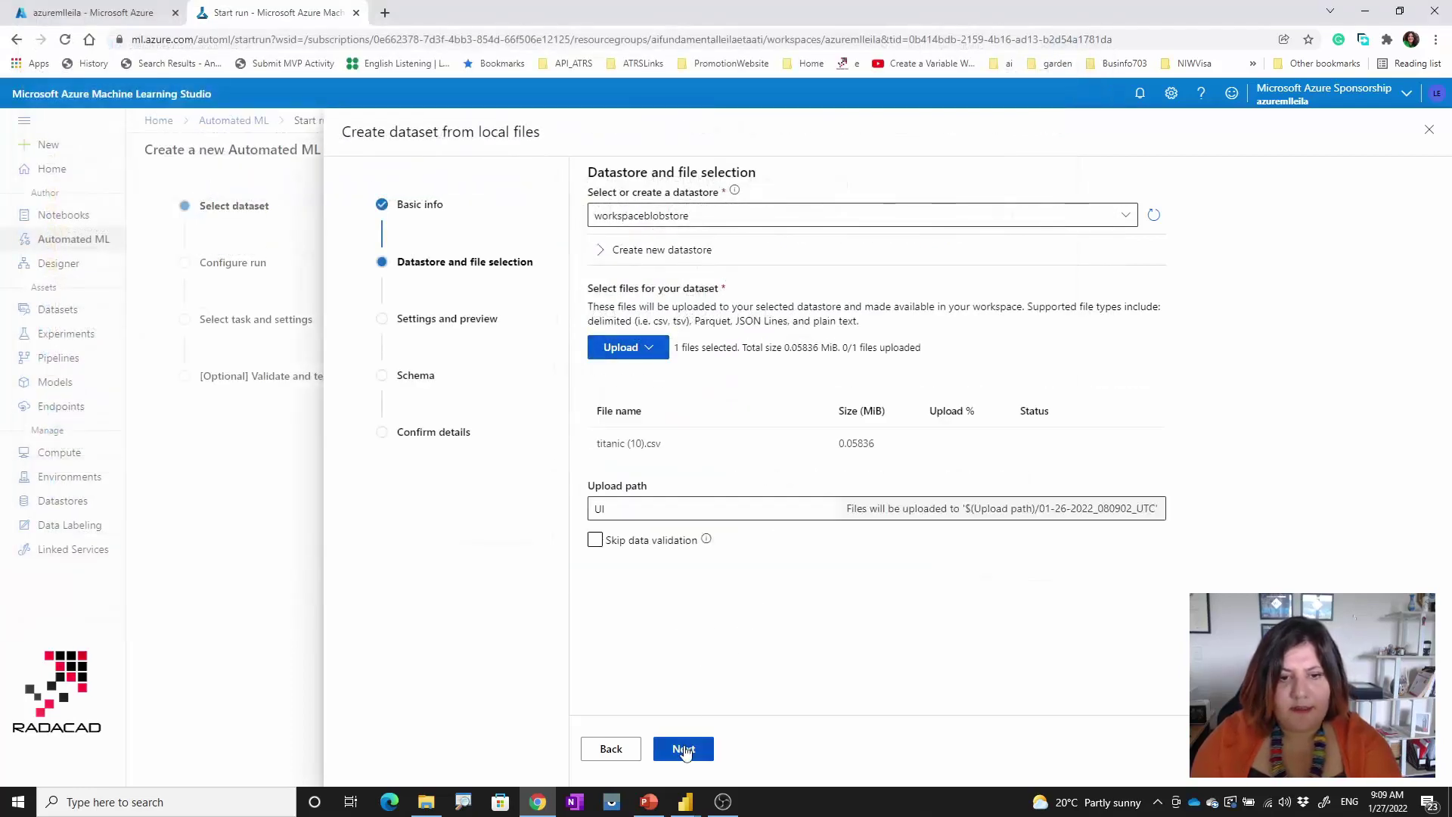
{"action": "left_click", "coordinate": [596, 541]}
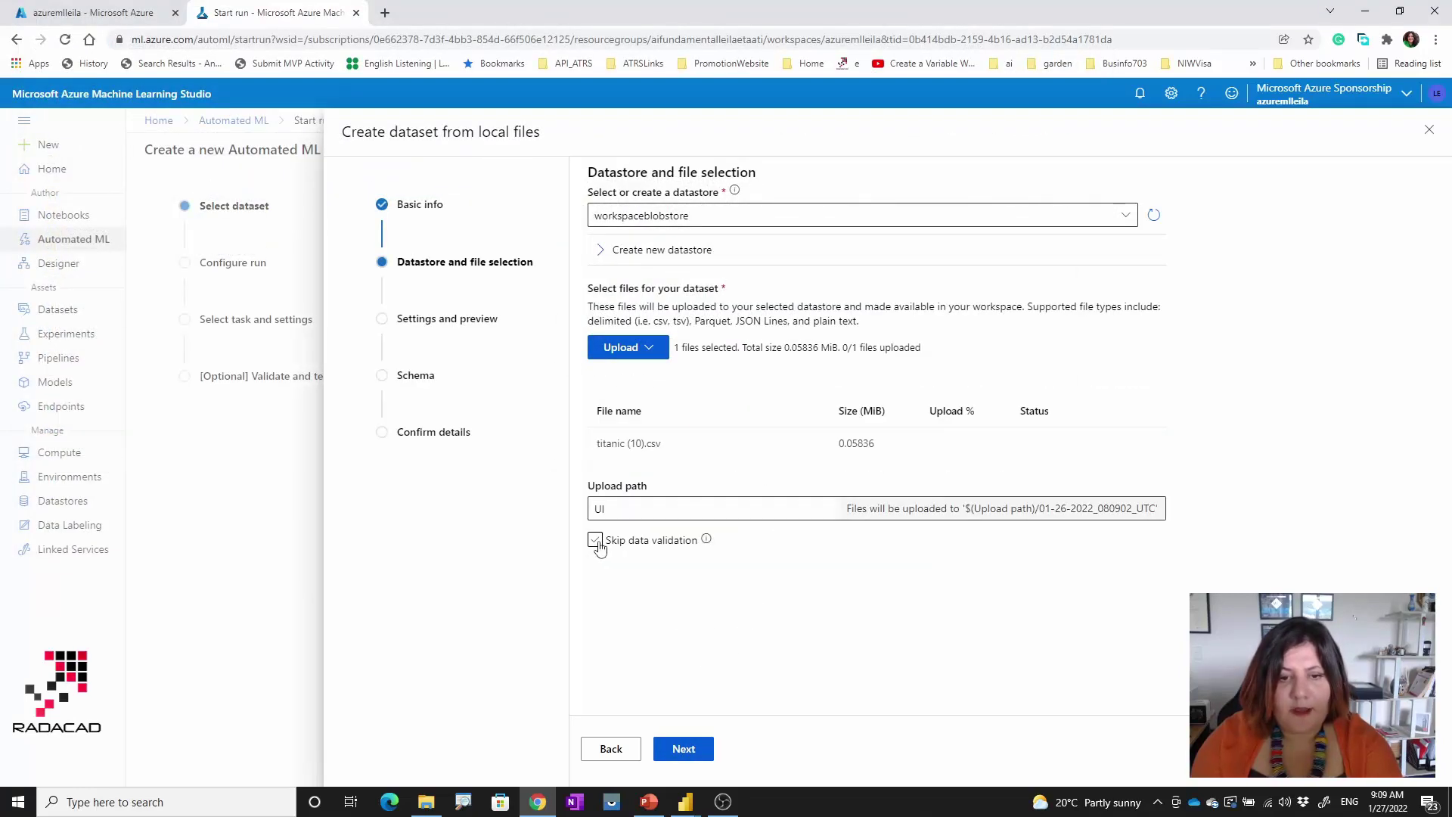
{"action": "left_click", "coordinate": [596, 541]}
{"action": "mouse_move", "coordinate": [708, 542]}
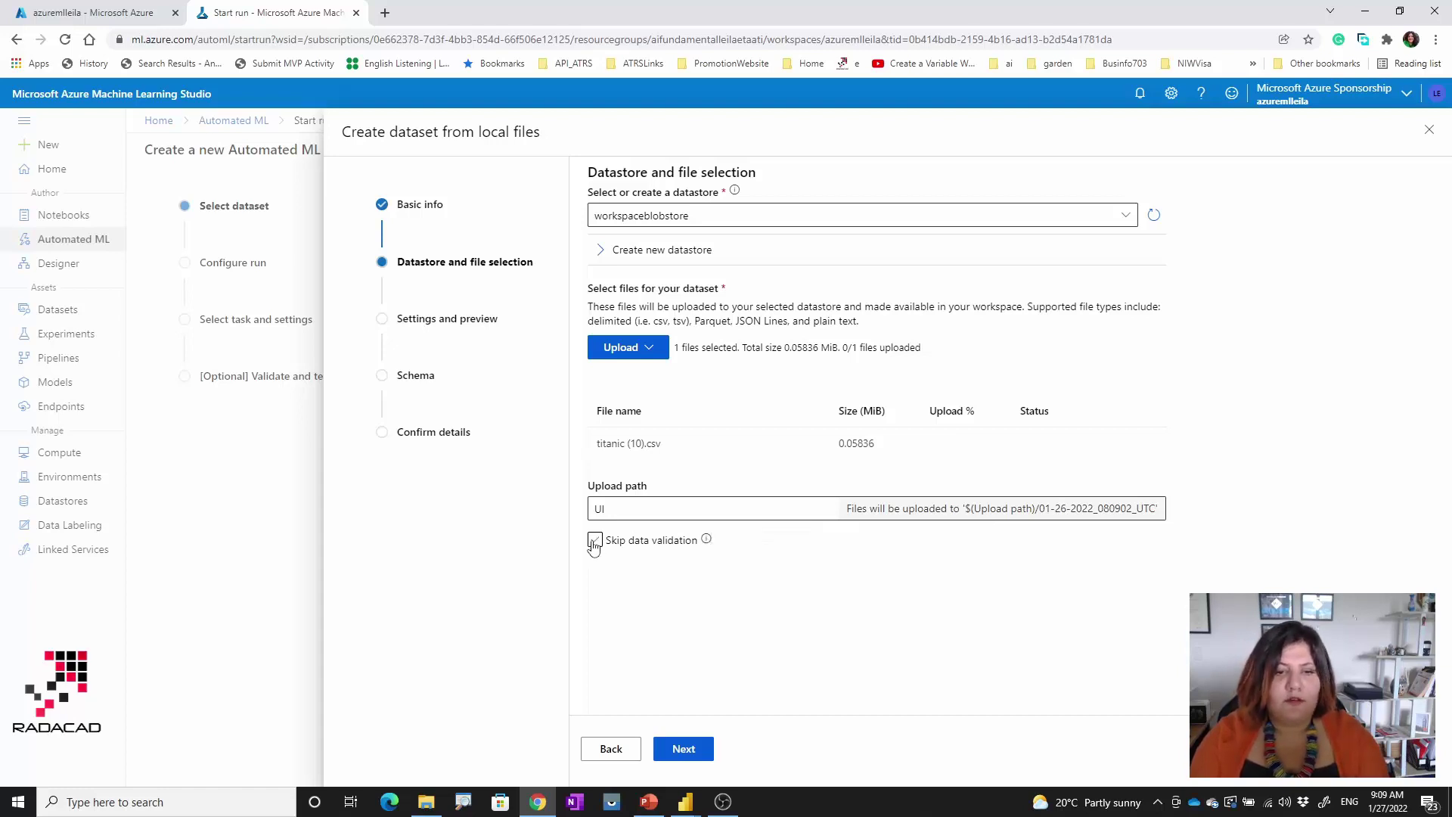
Review the file settings and preview, keep no skipped rows and All files have same headers, and continue to the schema
{"action": "left_click", "coordinate": [685, 750]}
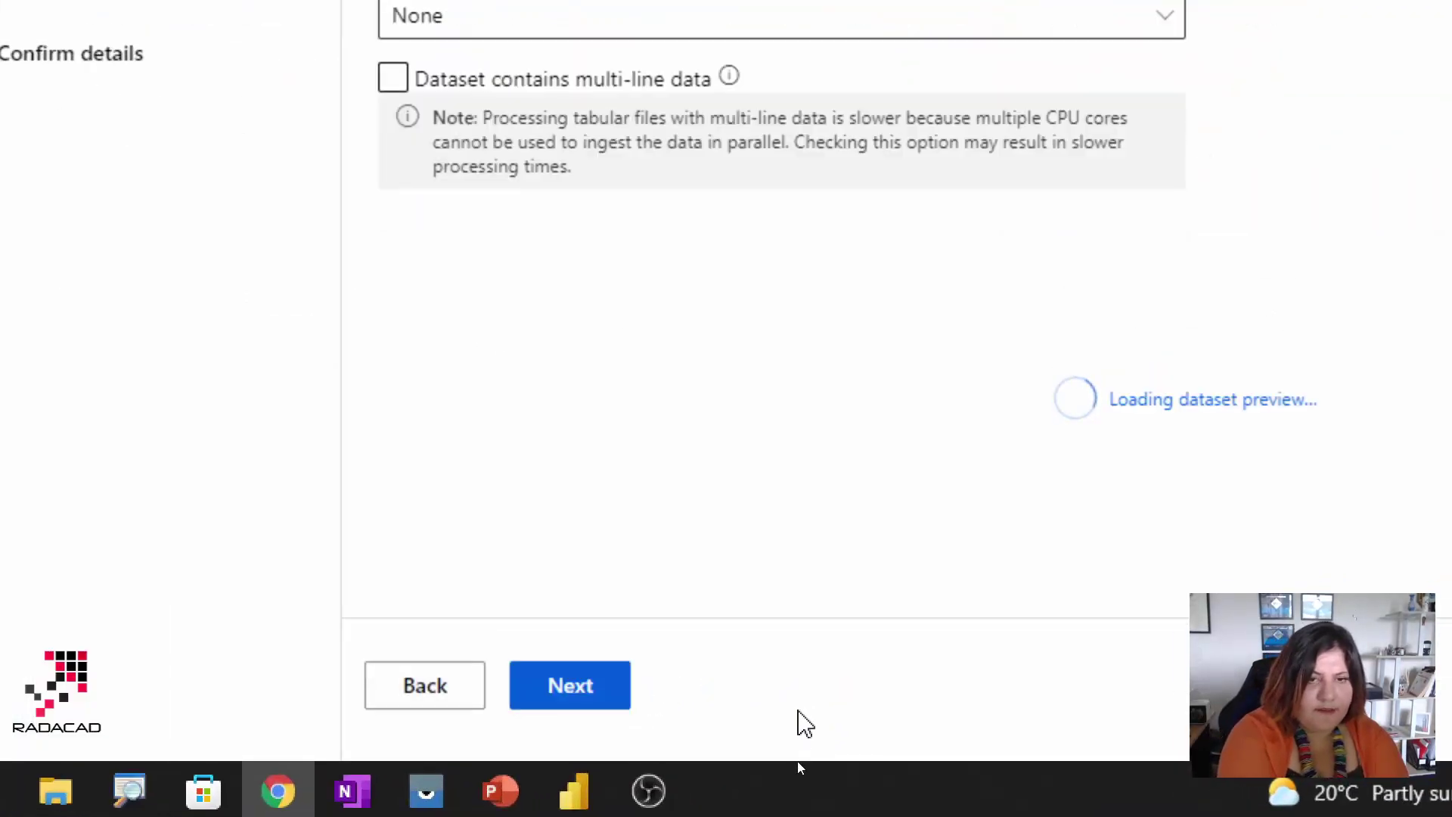
{"action": "key", "text": "shift+Print"}
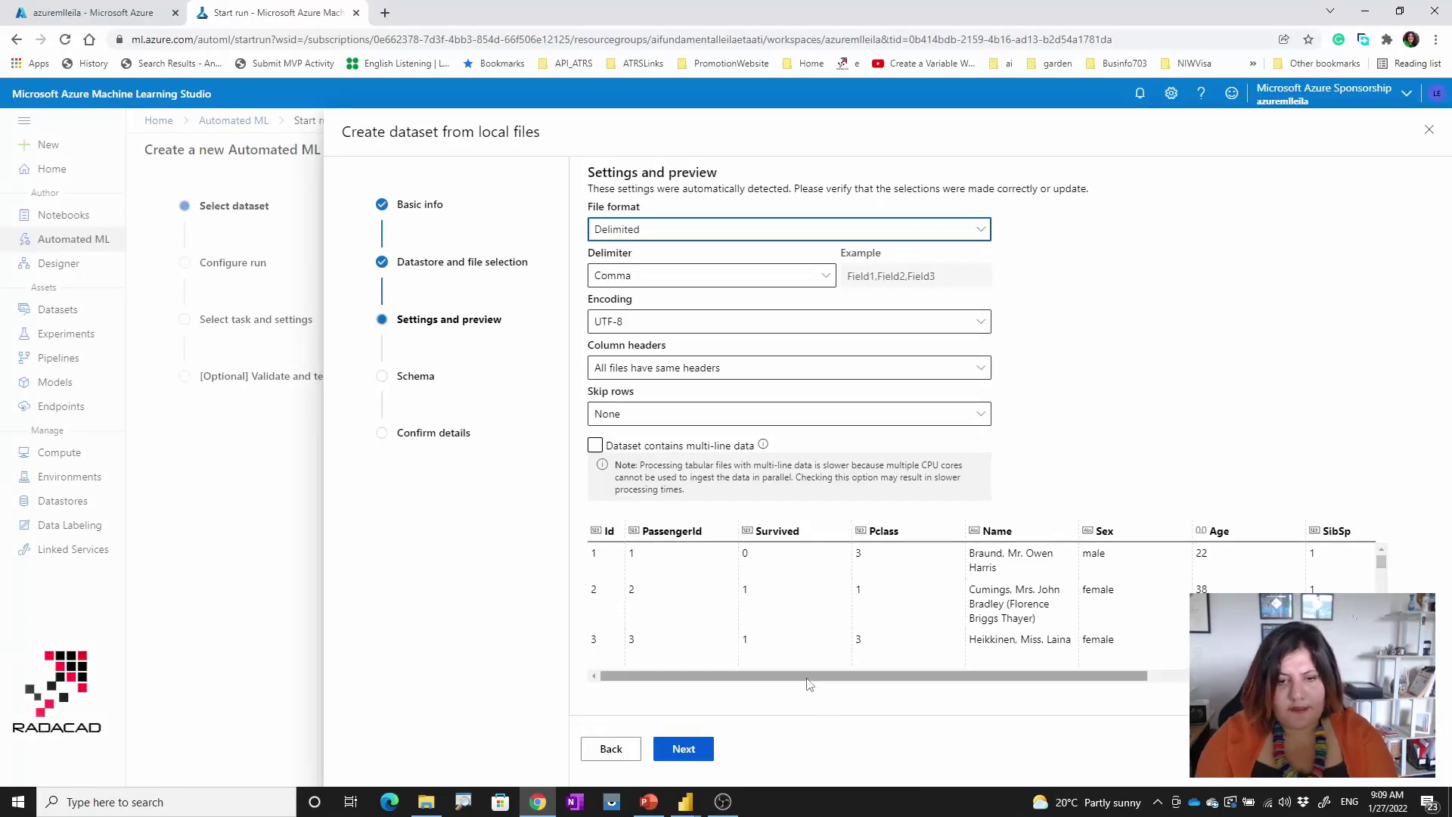
{"action": "left_click_drag", "start_coordinate": [807, 677], "coordinate": [739, 693]}
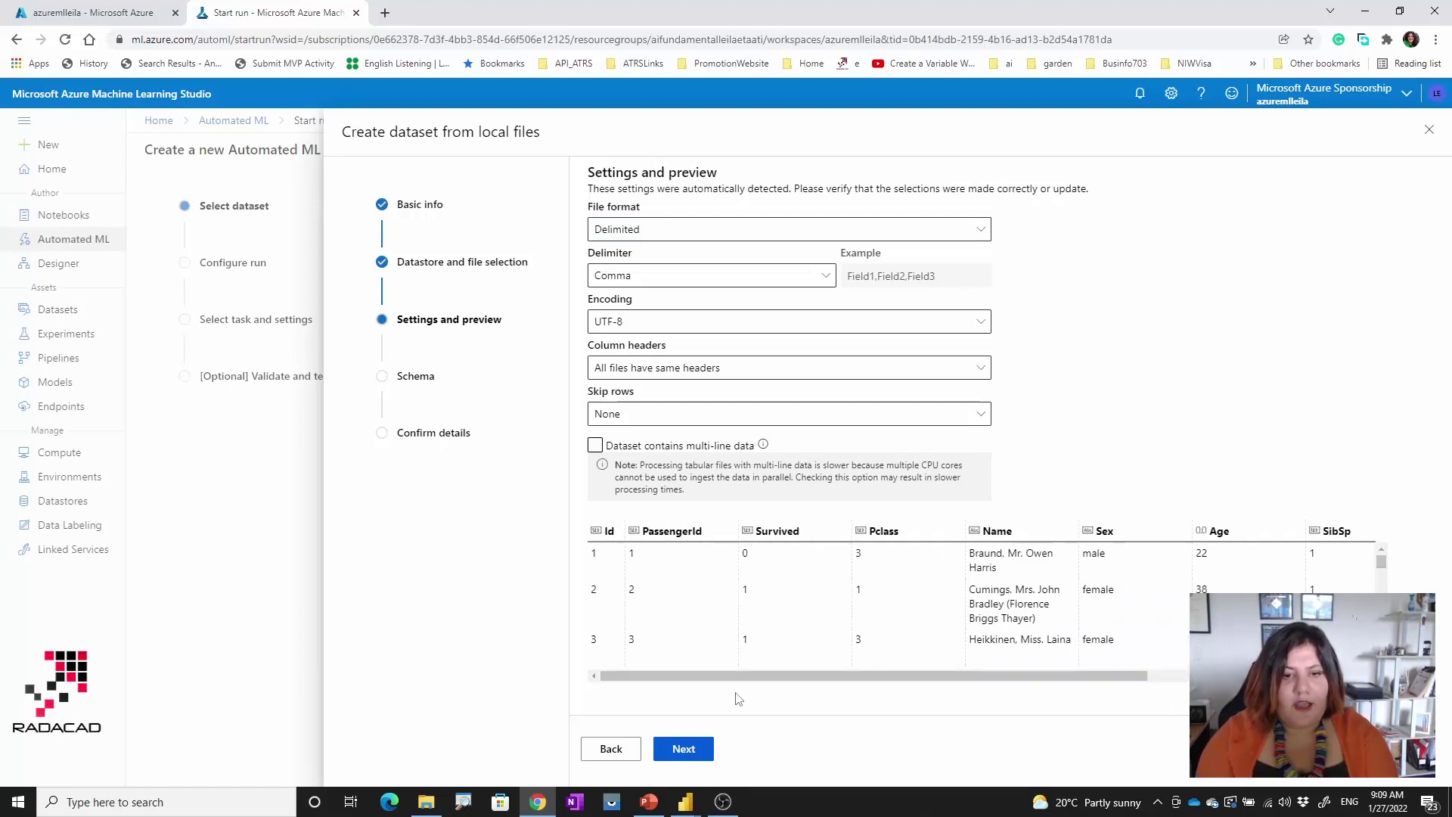
{"action": "left_click", "coordinate": [605, 414]}
{"action": "left_click", "coordinate": [605, 414]}
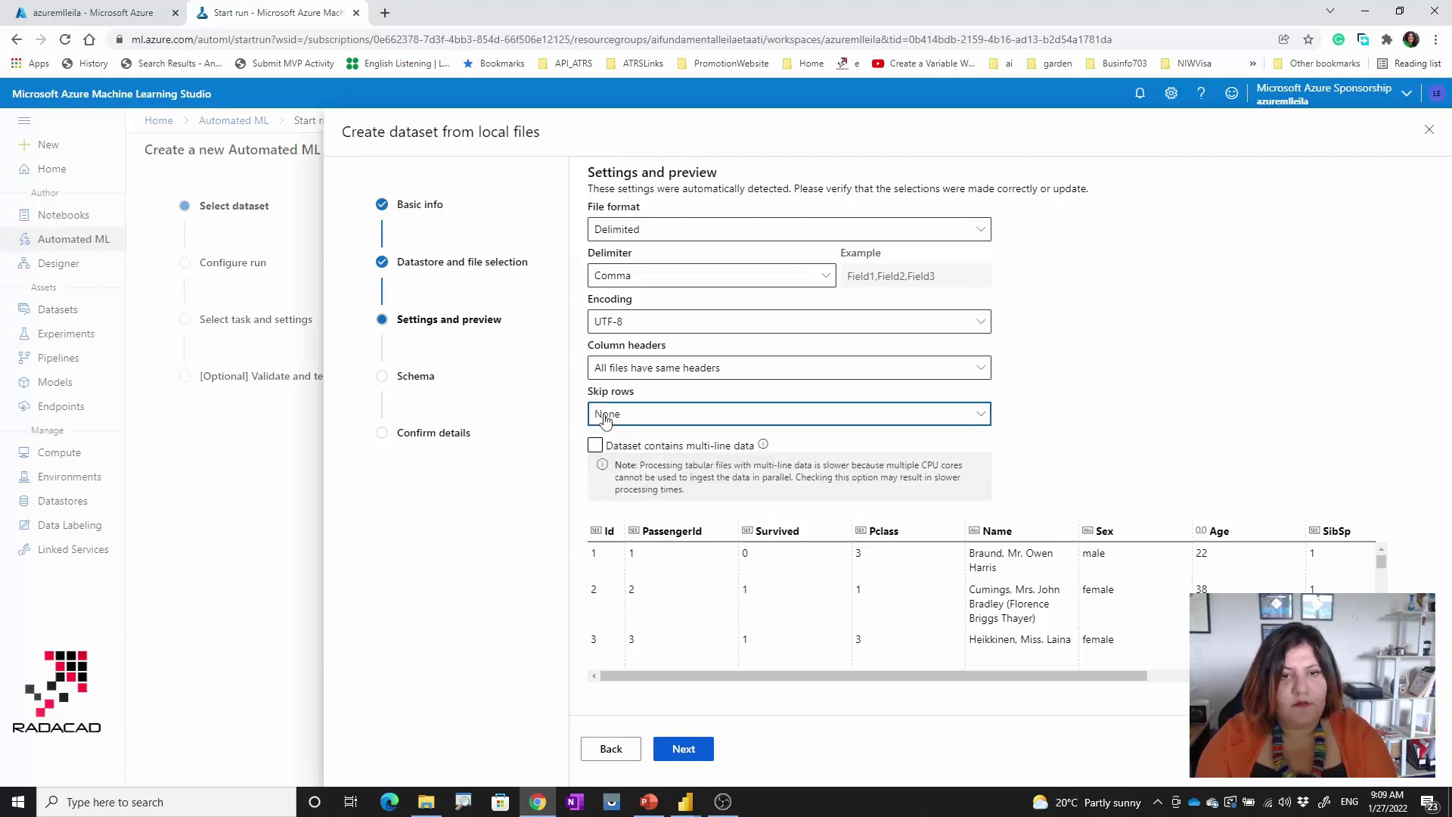
{"action": "left_click", "coordinate": [643, 369]}
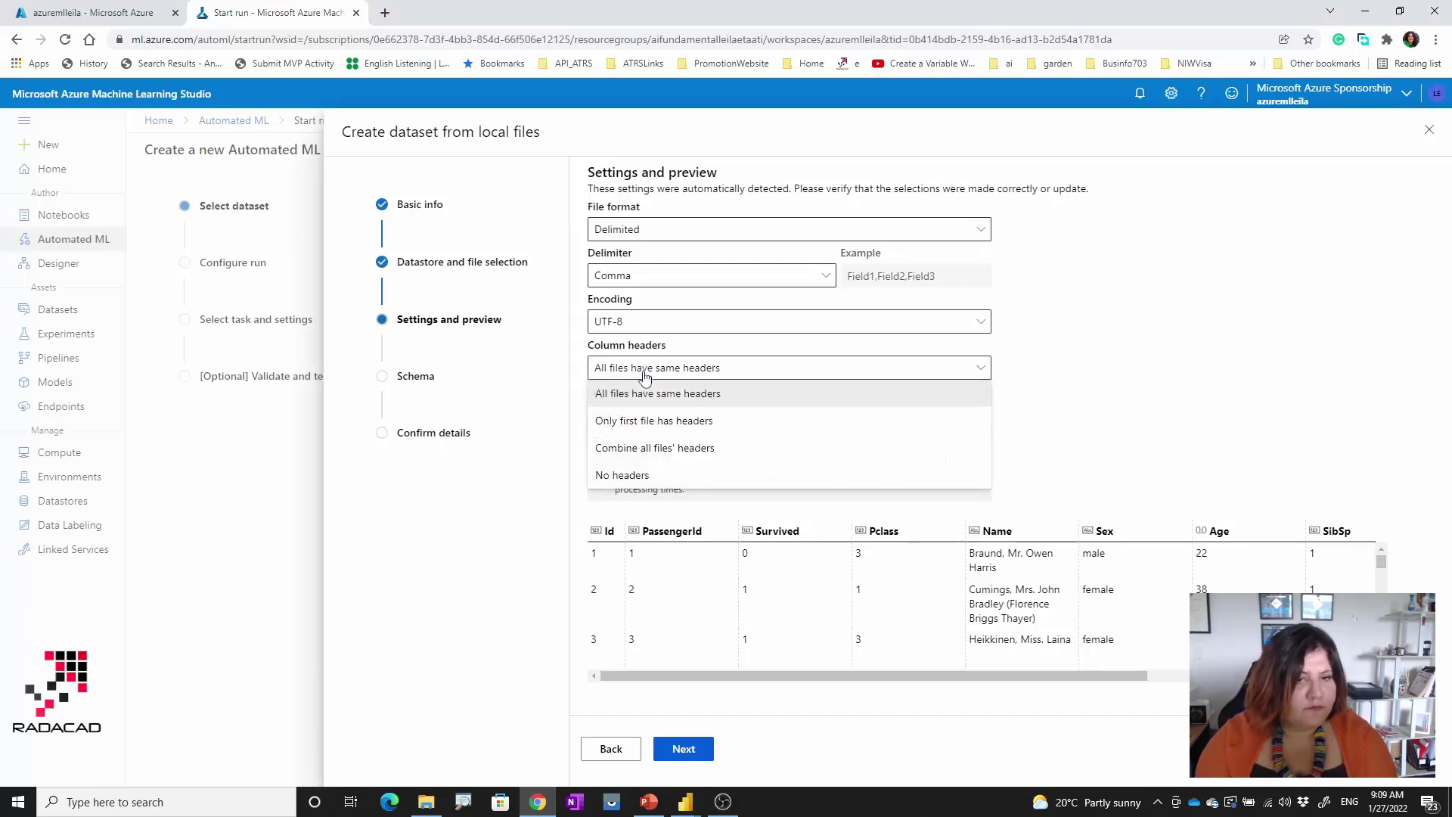
{"action": "left_click", "coordinate": [643, 370]}
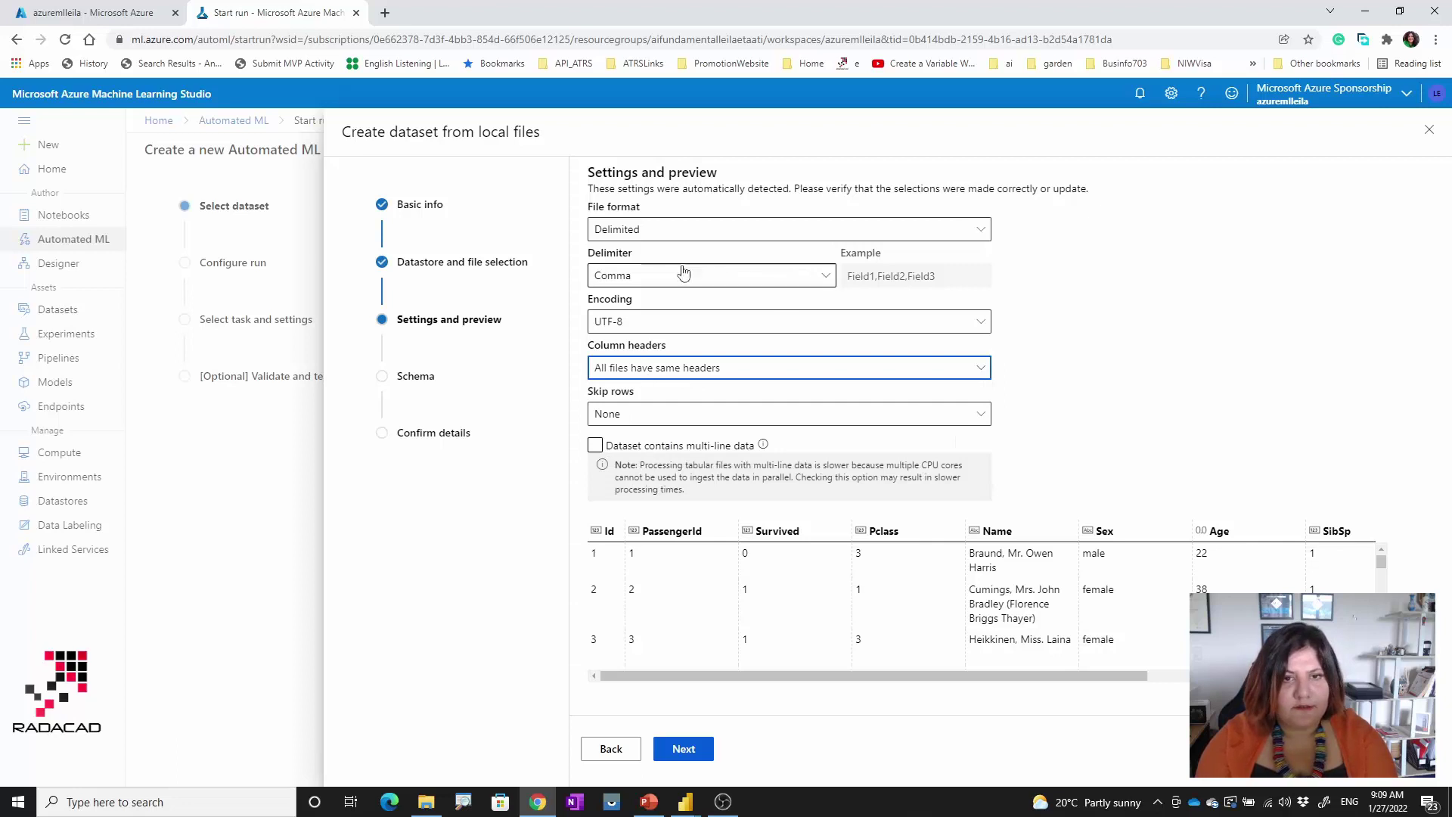
{"action": "left_click", "coordinate": [694, 756]}
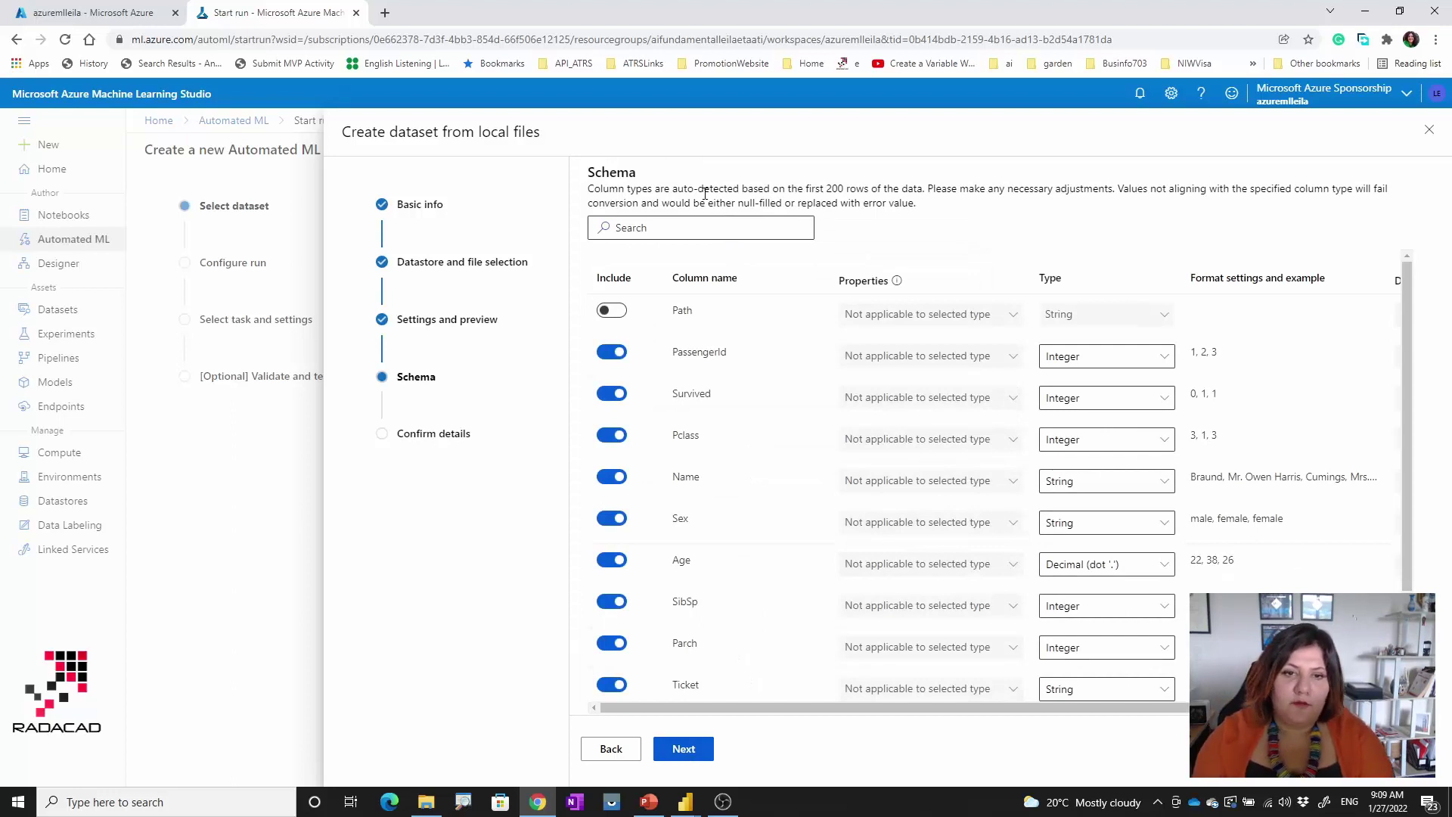
Exclude the PassengerId, Name, SibSp, Parch, Ticket, Fare, Cabin and Embarked columns from the dataset schema
{"action": "left_click", "coordinate": [609, 353]}
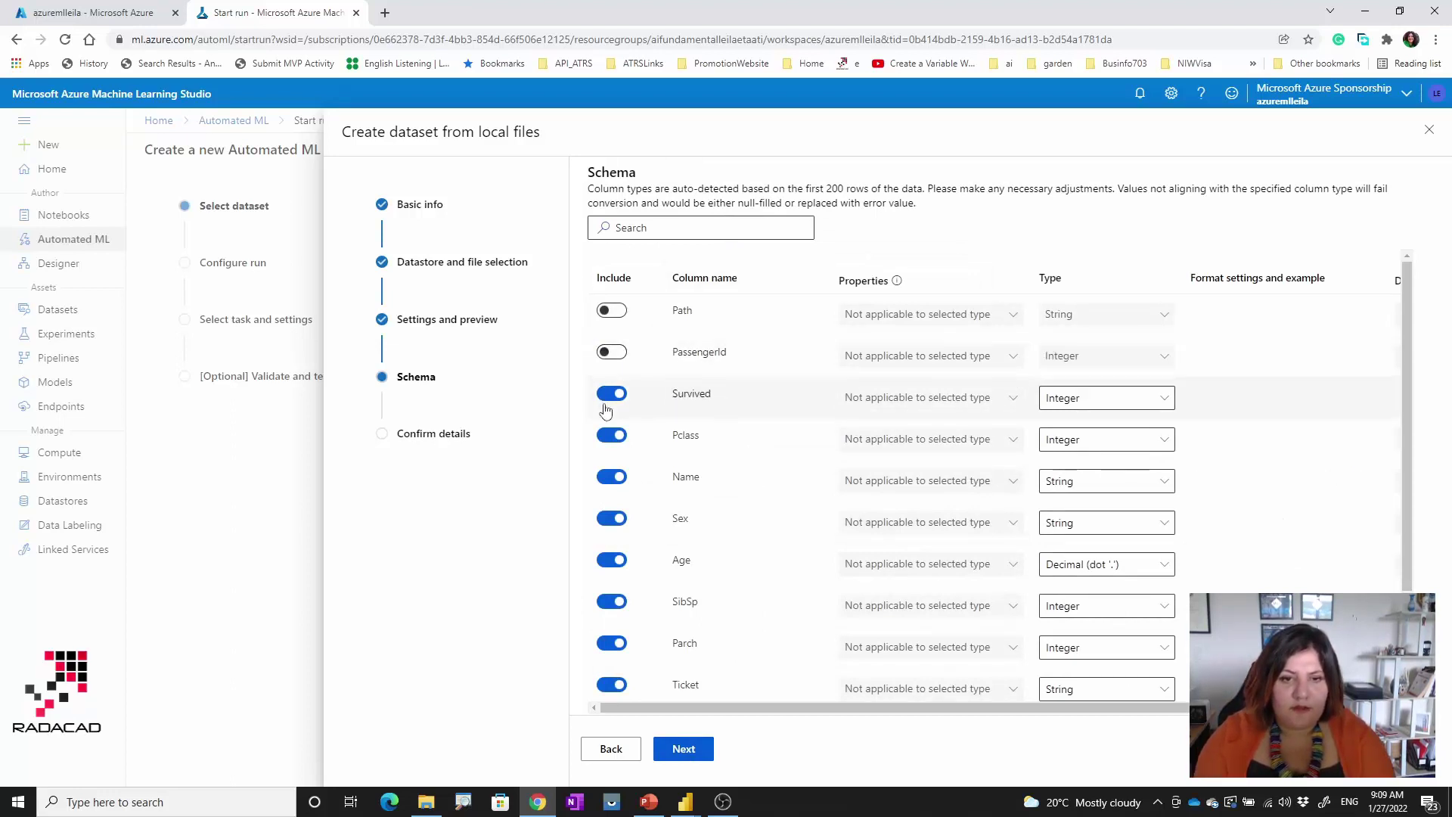
{"action": "left_click", "coordinate": [609, 478]}
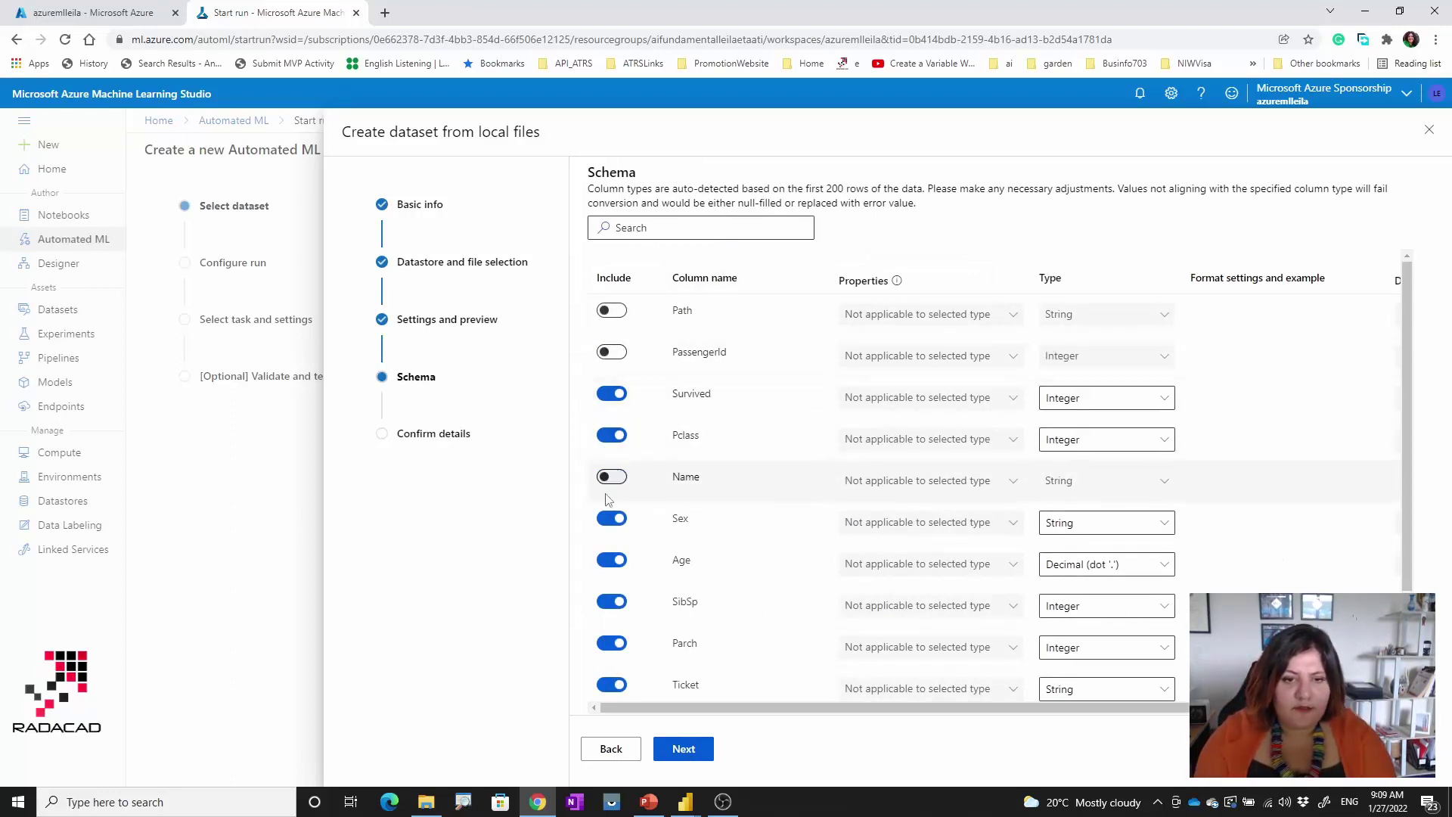
{"action": "left_click", "coordinate": [608, 602]}
{"action": "left_click", "coordinate": [609, 645]}
{"action": "left_click", "coordinate": [606, 686]}
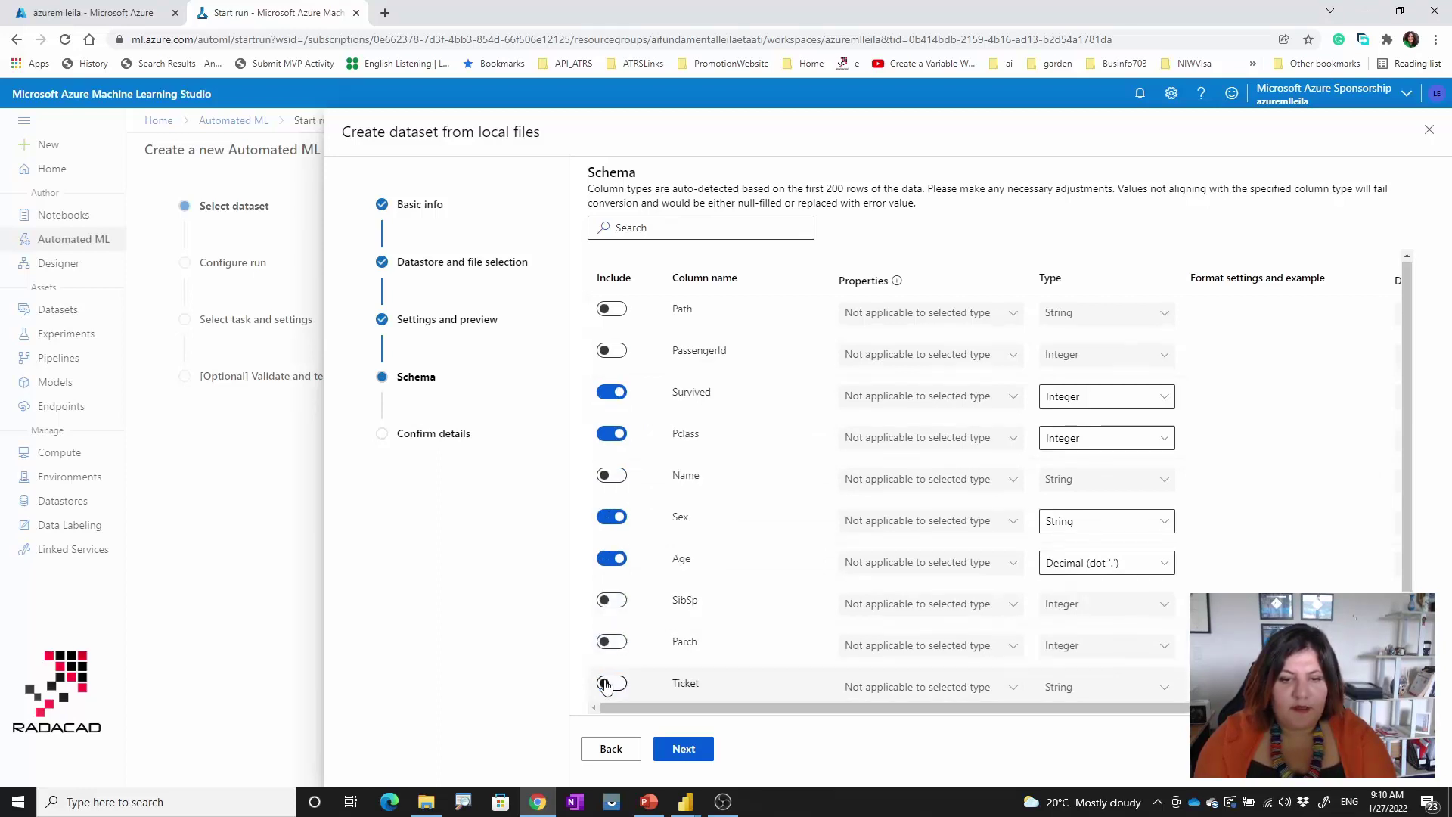
{"action": "scroll", "coordinate": [609, 665], "scroll_direction": "down", "scroll_amount": 1}
{"action": "left_click", "coordinate": [609, 650]}
{"action": "left_click", "coordinate": [606, 695]}
{"action": "scroll", "coordinate": [606, 689], "scroll_direction": "down", "scroll_amount": 1}
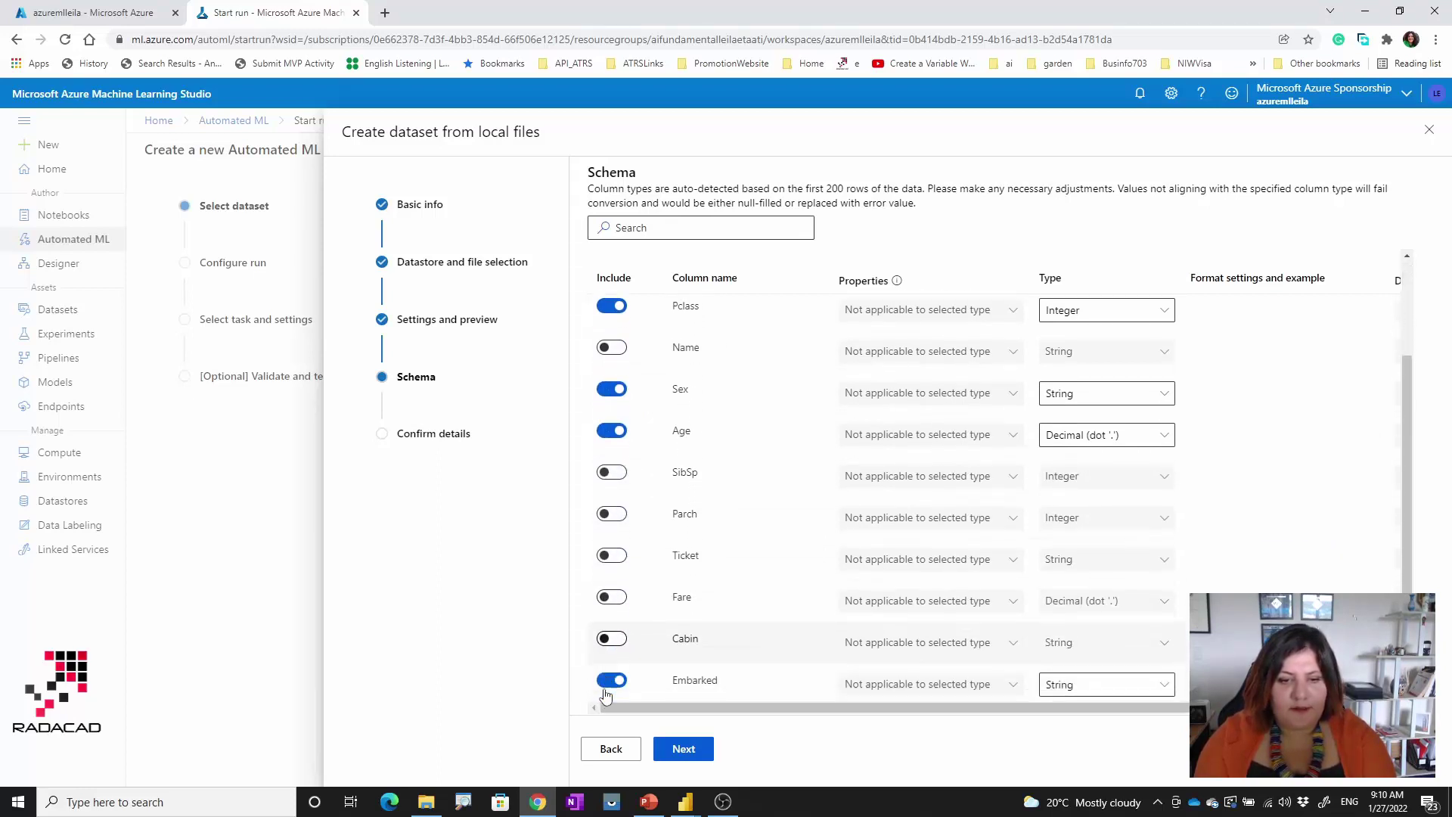
{"action": "left_click", "coordinate": [609, 676]}
{"action": "scroll", "coordinate": [627, 566], "scroll_direction": "up", "scroll_amount": 2}
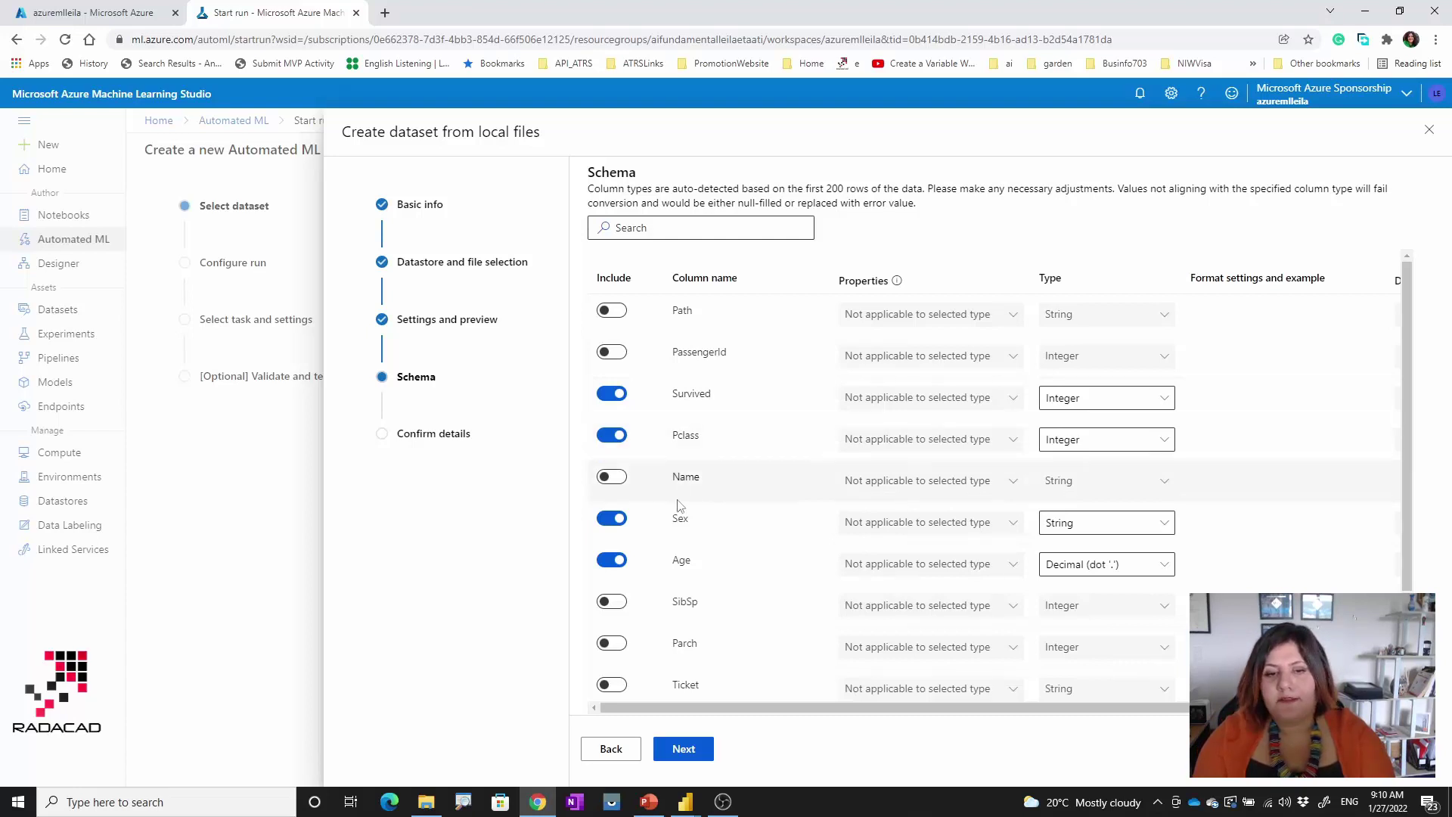
Accept the schema, create the dataset from the confirmed details, and dismiss the feedback survey
{"action": "left_click", "coordinate": [681, 749]}
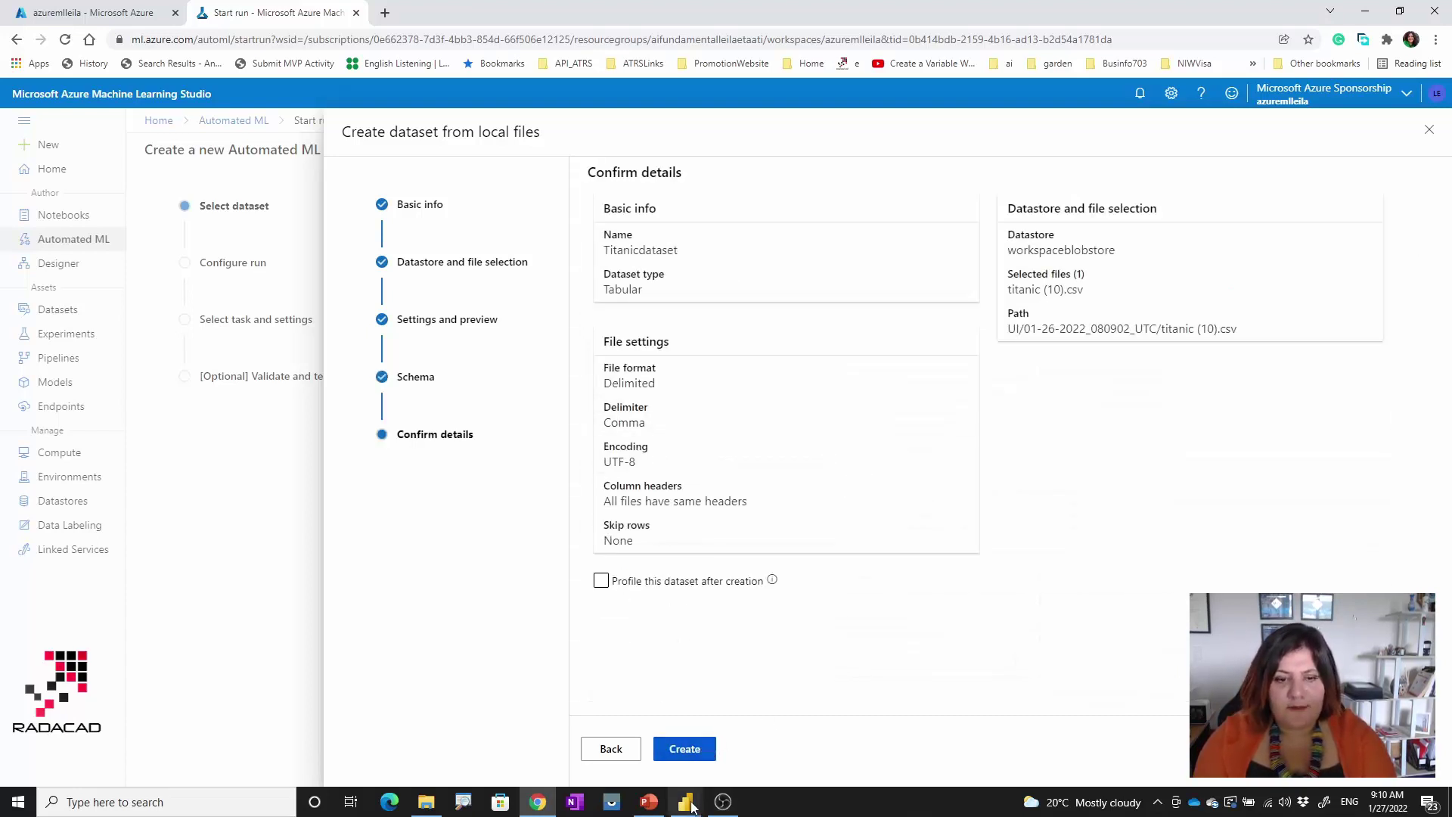
{"action": "left_click", "coordinate": [695, 749]}
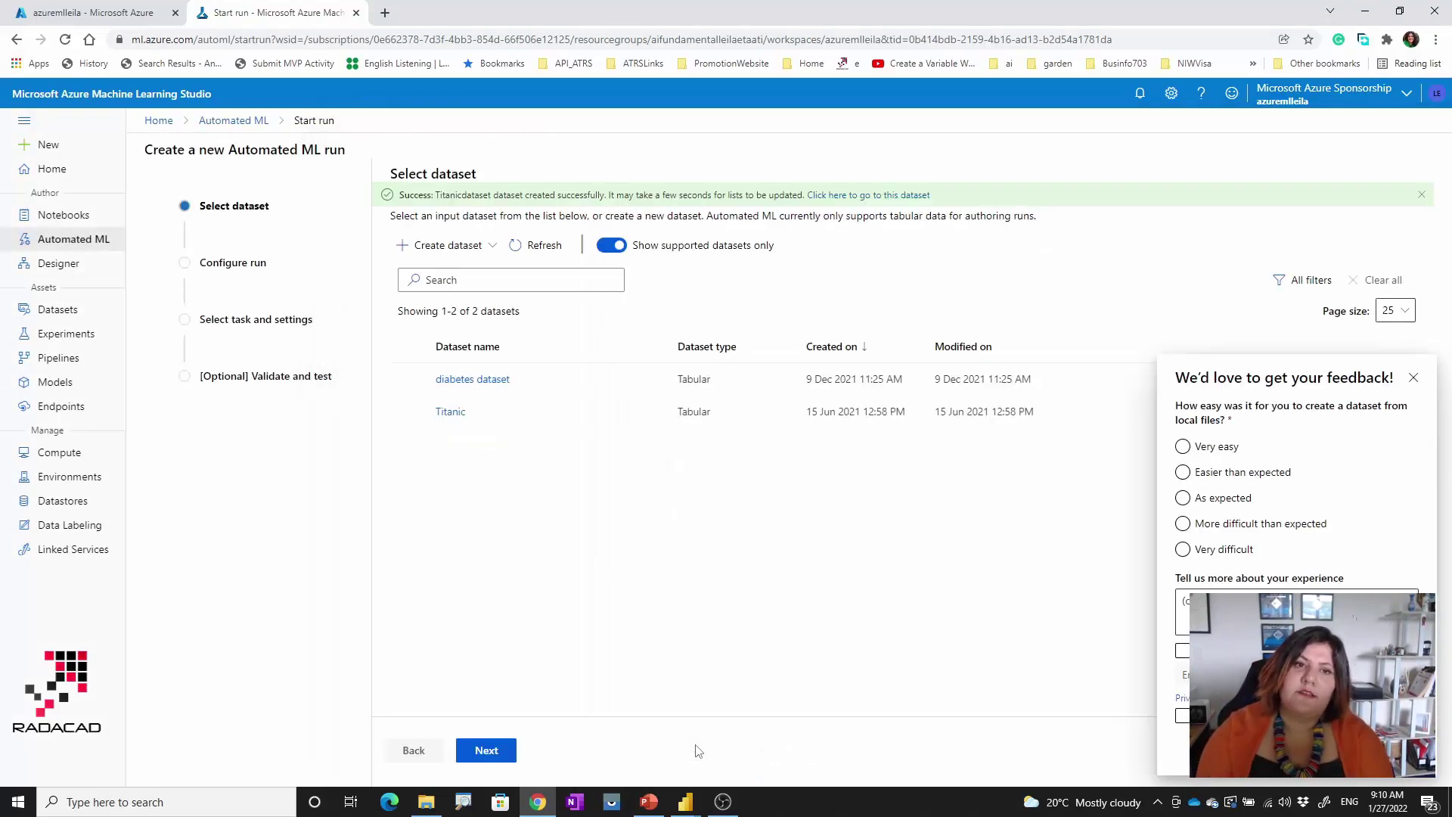
{"action": "left_click", "coordinate": [1413, 377]}
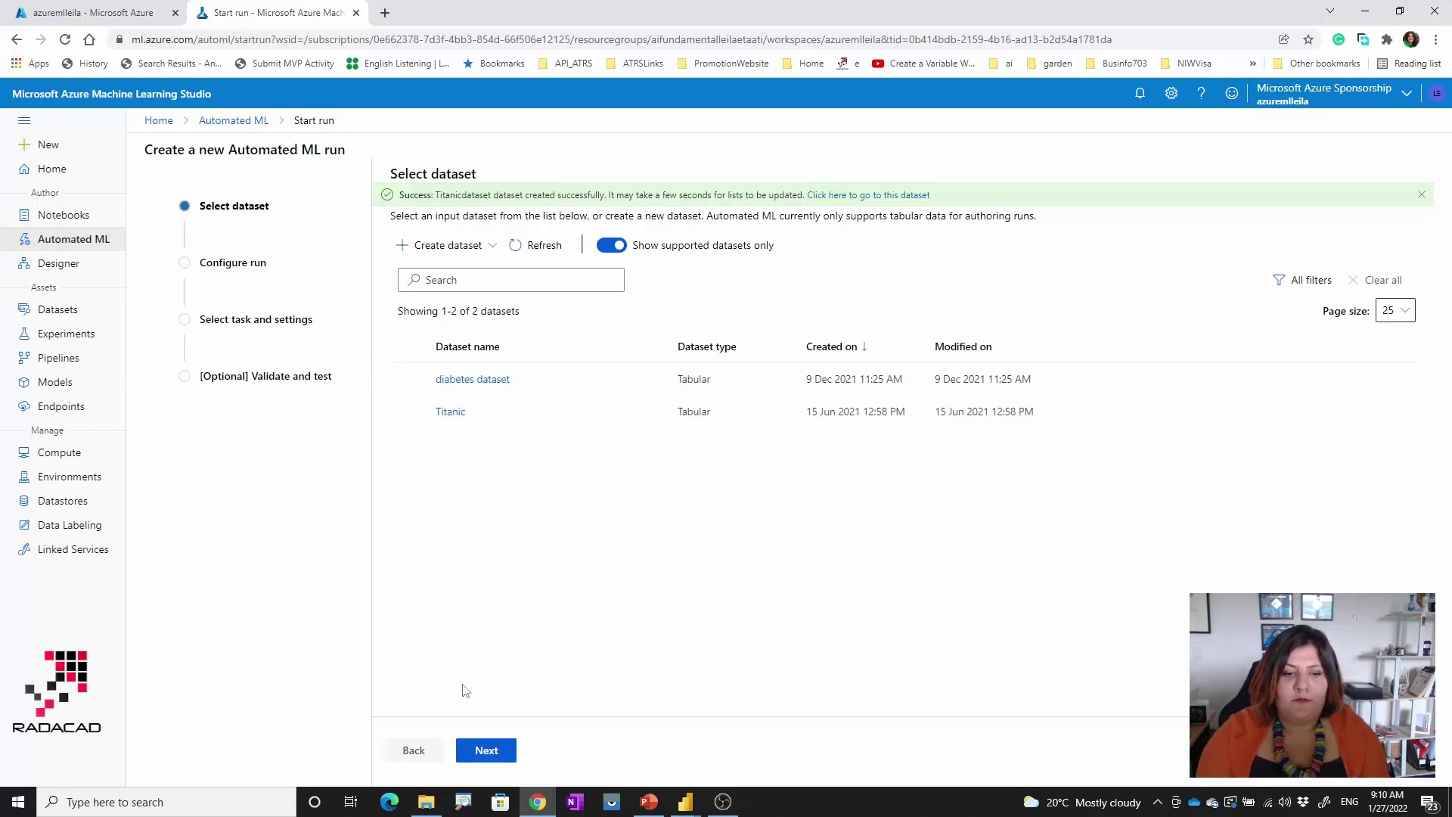
Select the existing Titanic dataset for the Automated ML run and continue to the run configuration
{"action": "left_click", "coordinate": [488, 751]}
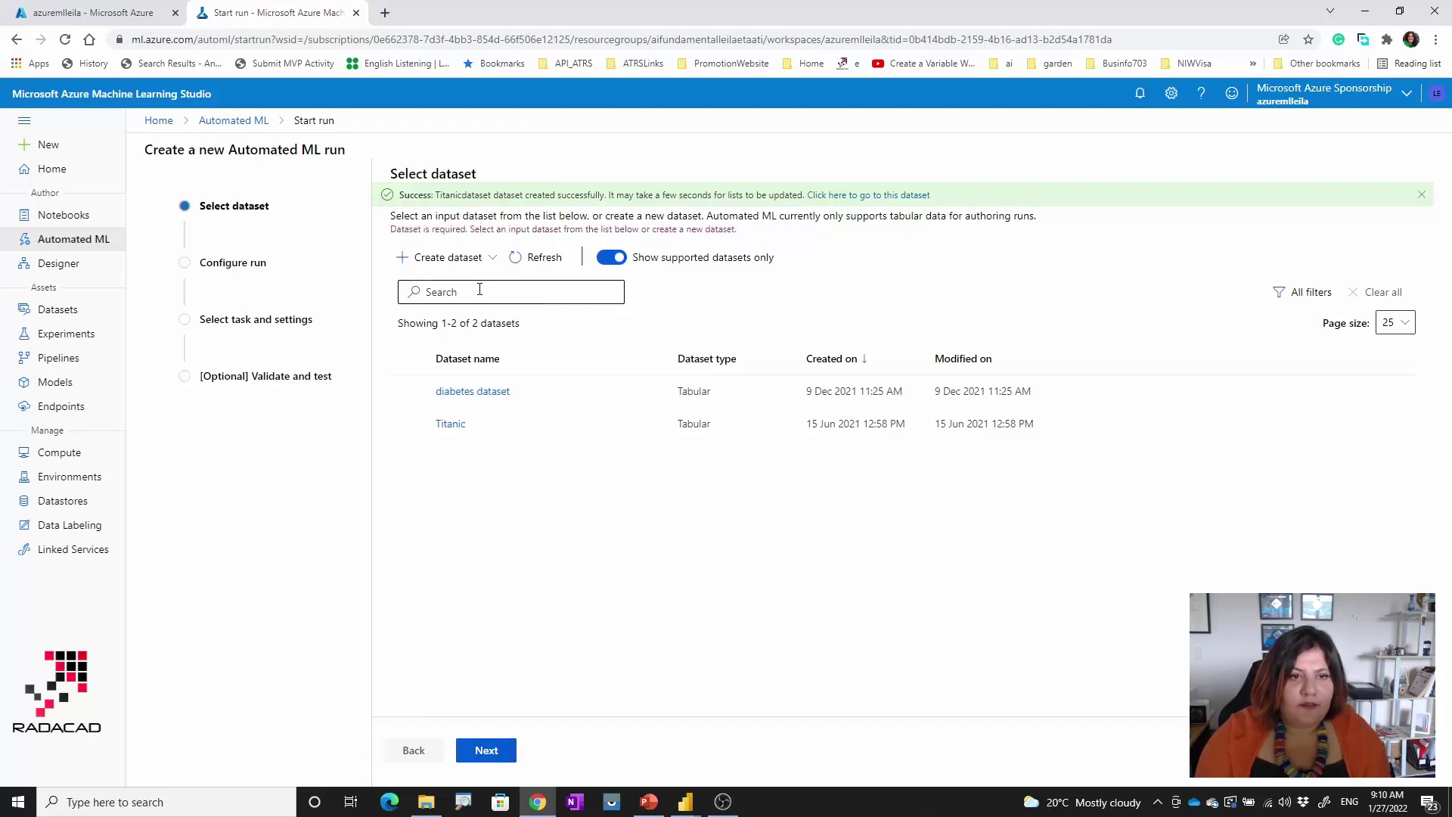
{"action": "left_click", "coordinate": [409, 424]}
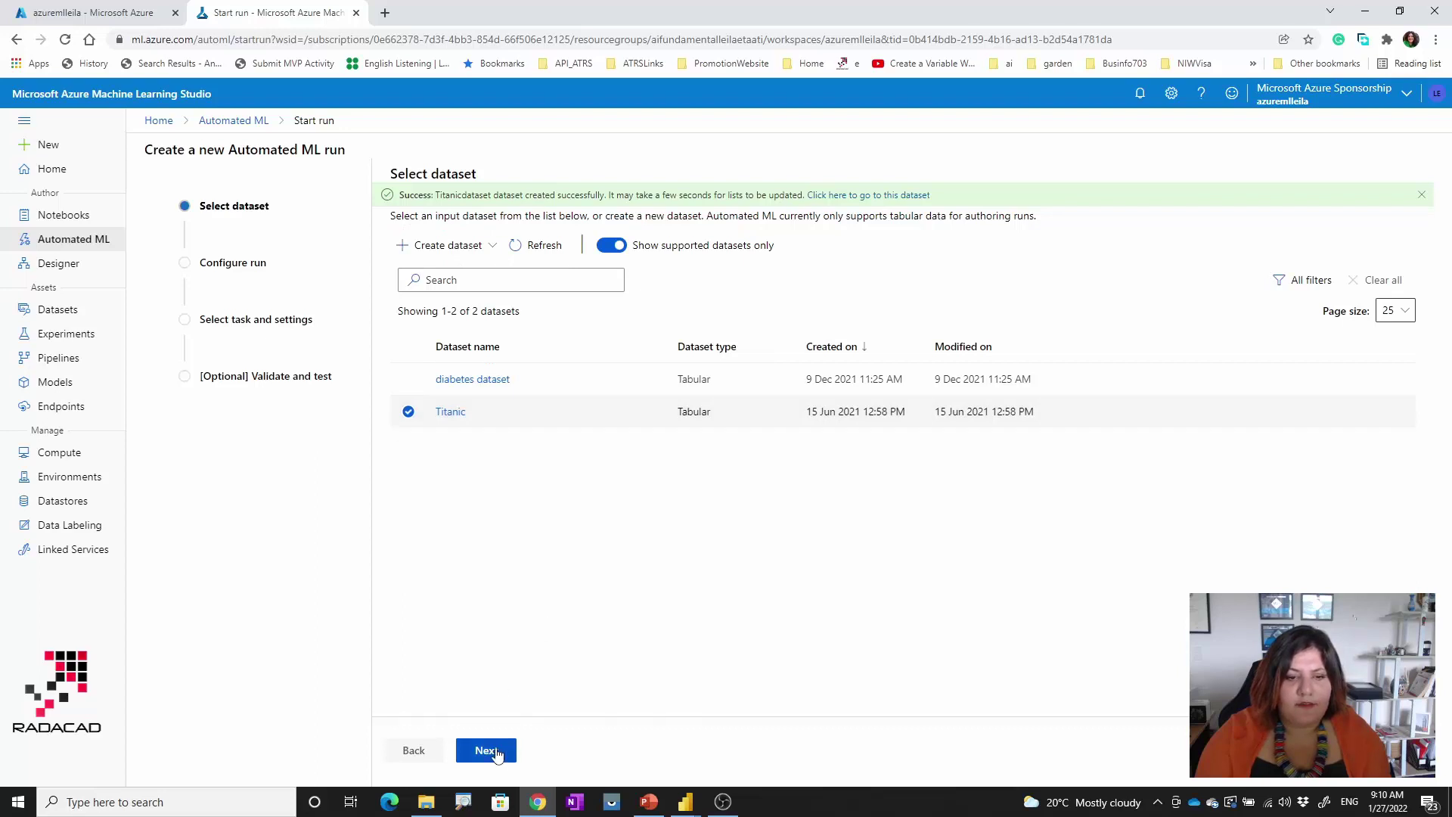
{"action": "left_click", "coordinate": [487, 750]}
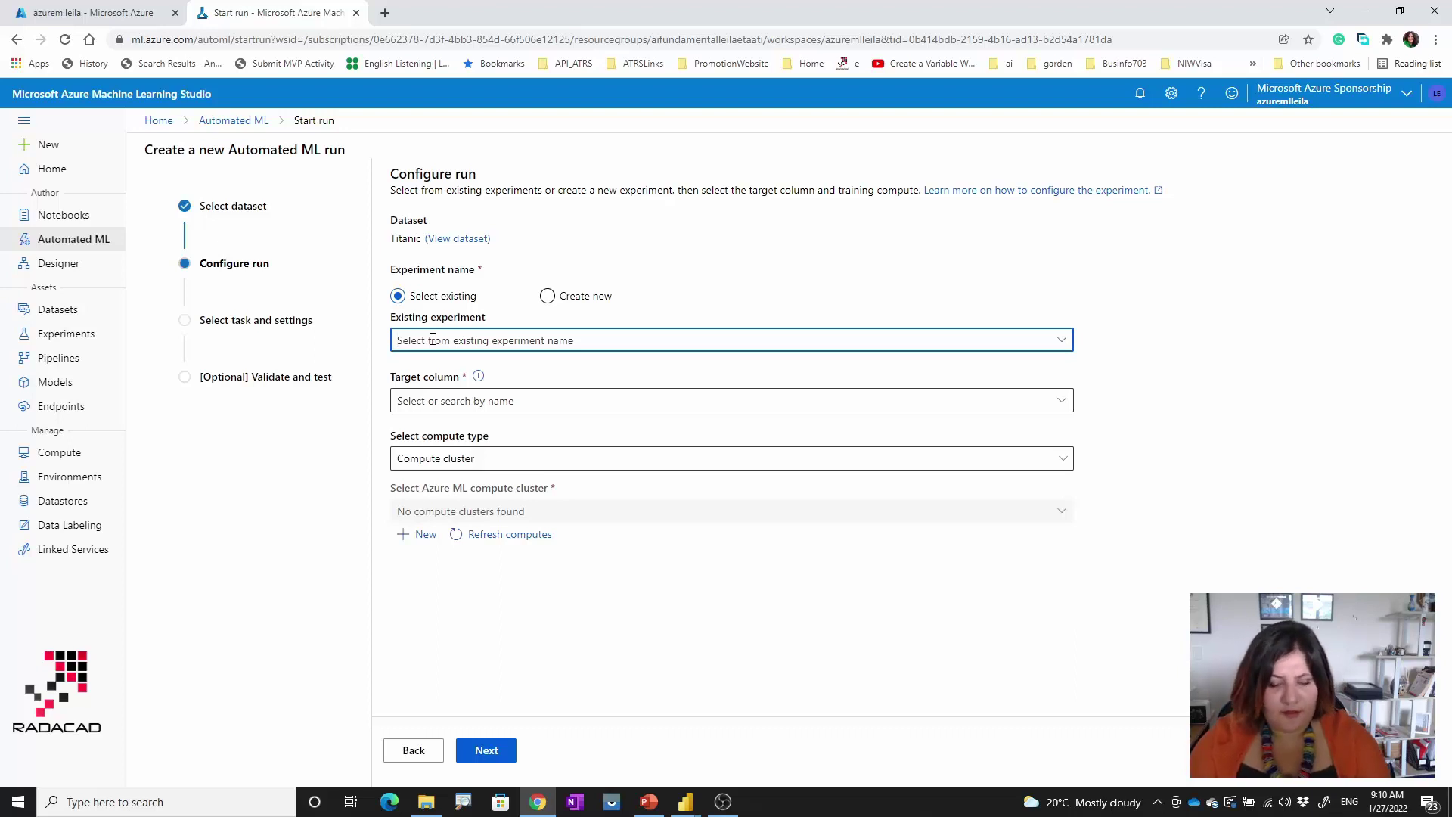
Set Survived as the target column and Compute cluster as the compute type, and try to continue to the task settings
{"action": "type", "text": "new titanicmodel"}
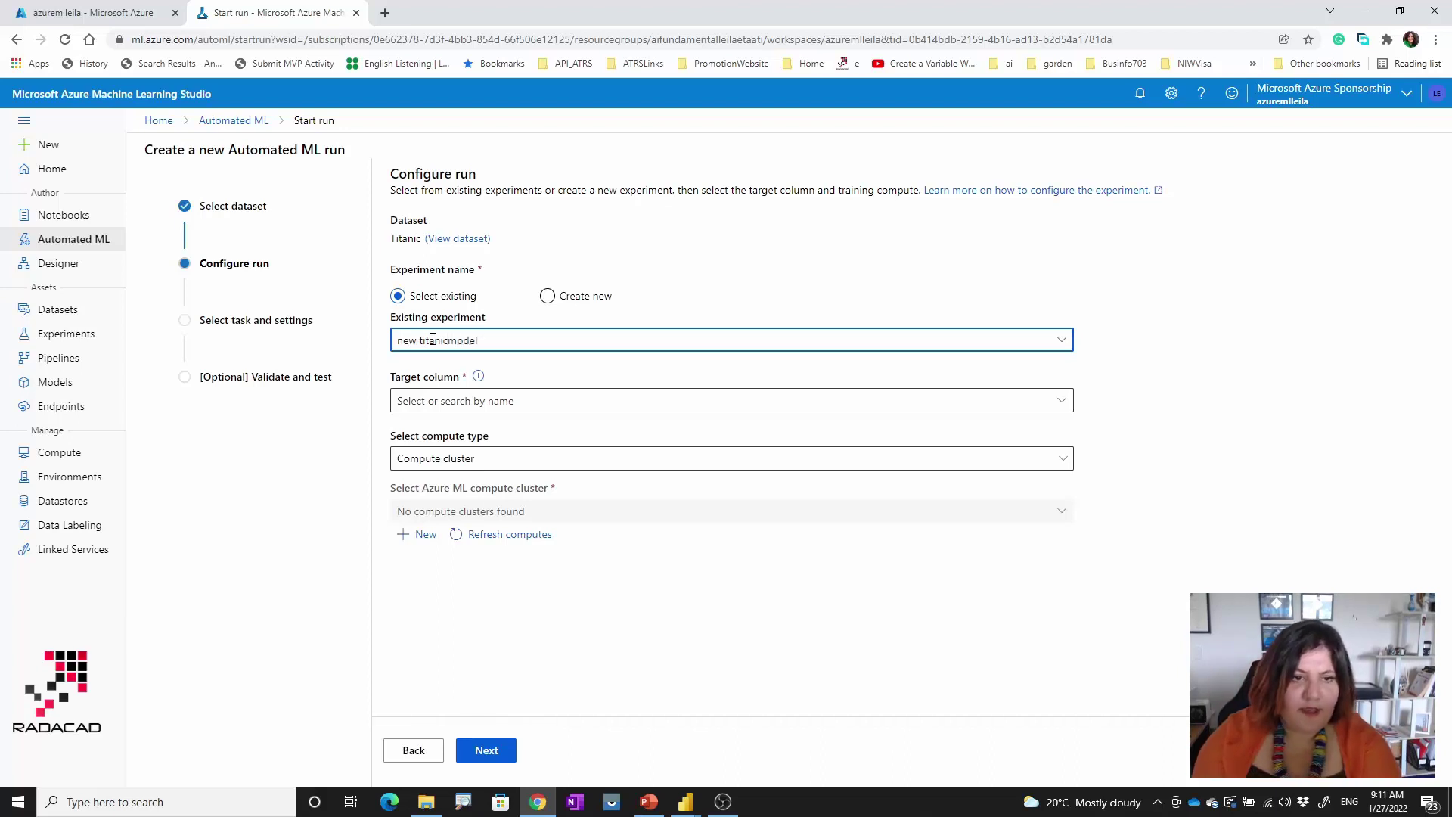
{"action": "left_click", "coordinate": [428, 401]}
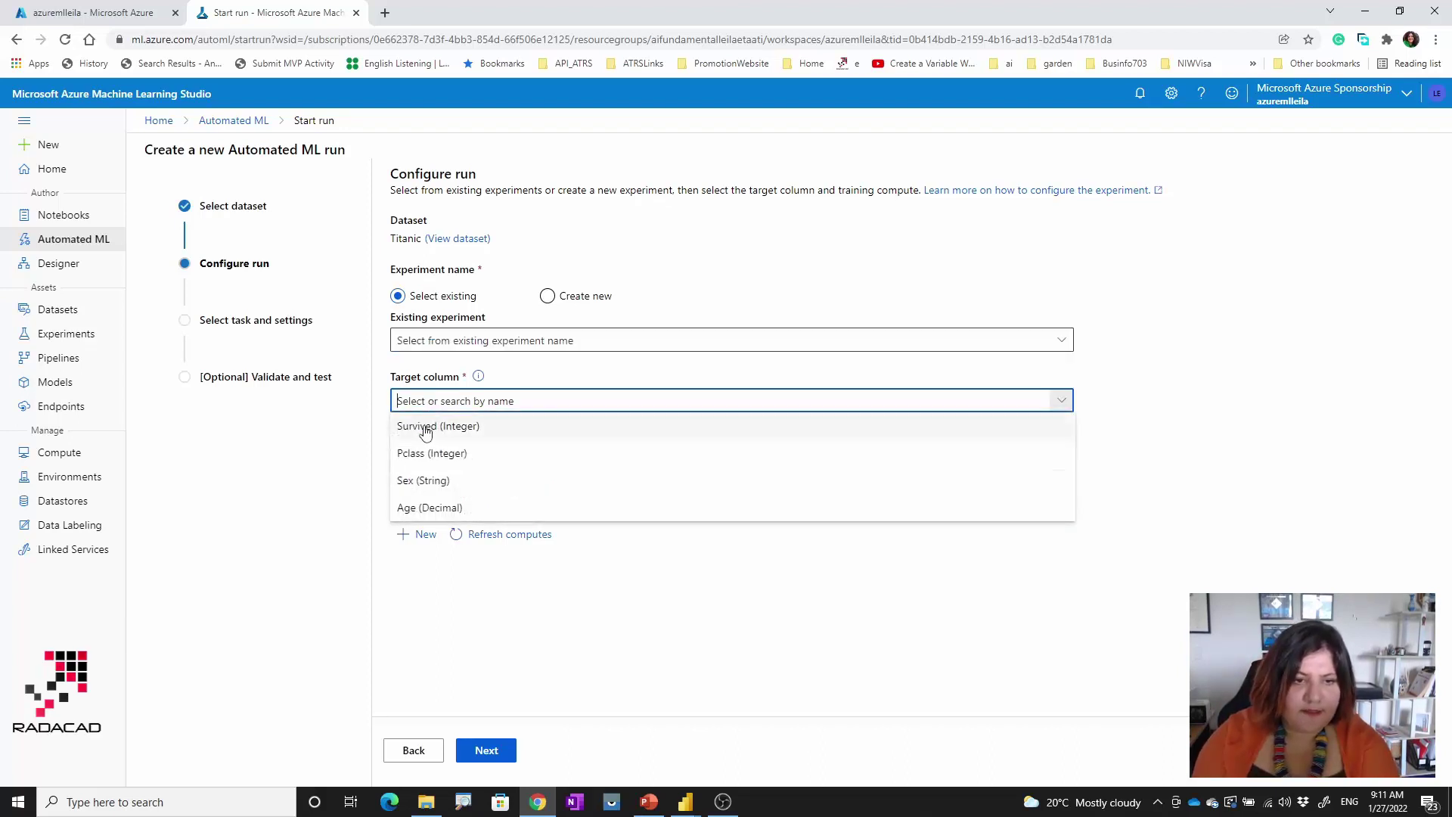
{"action": "left_click", "coordinate": [425, 428]}
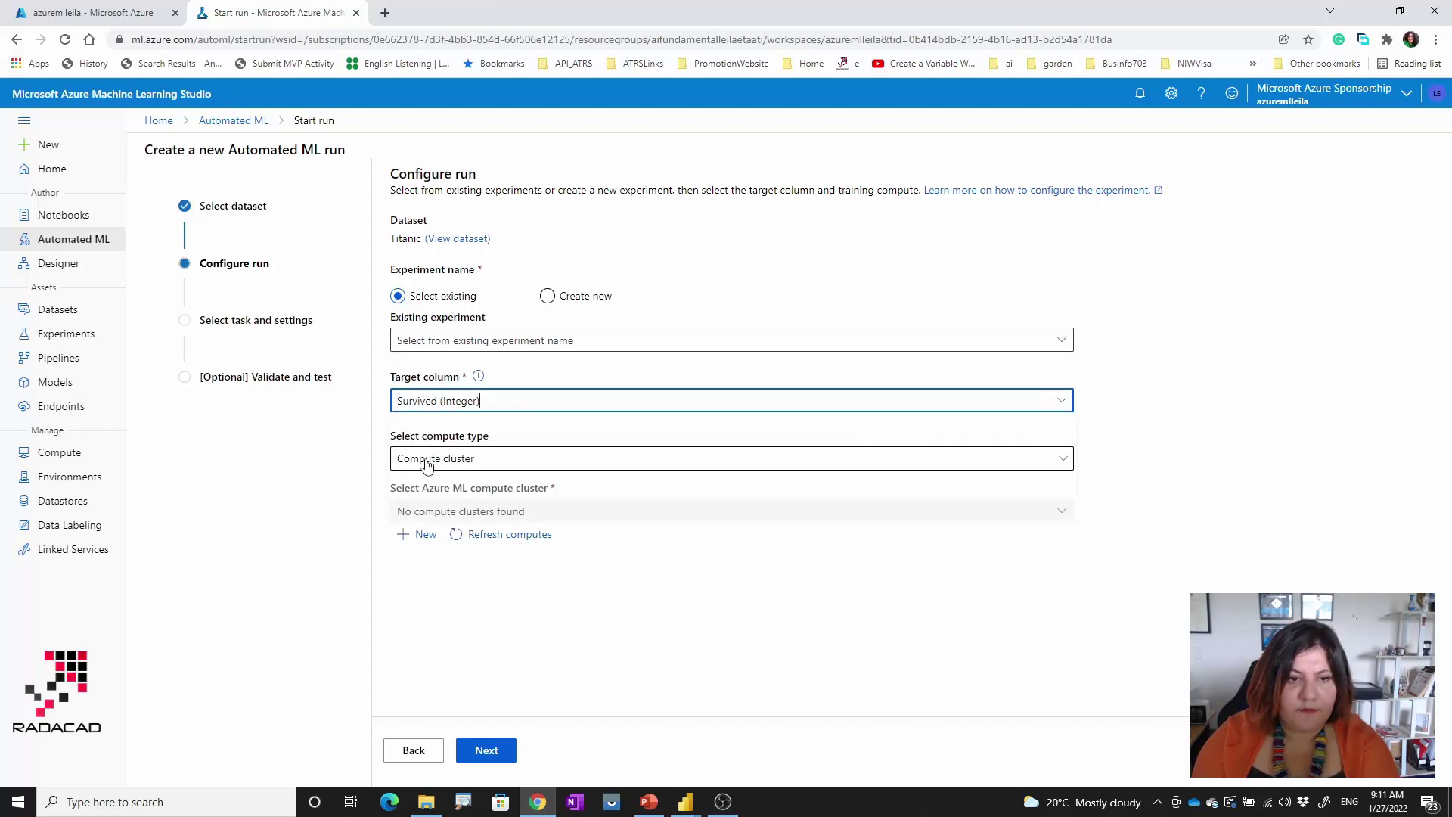
{"action": "left_click", "coordinate": [428, 461]}
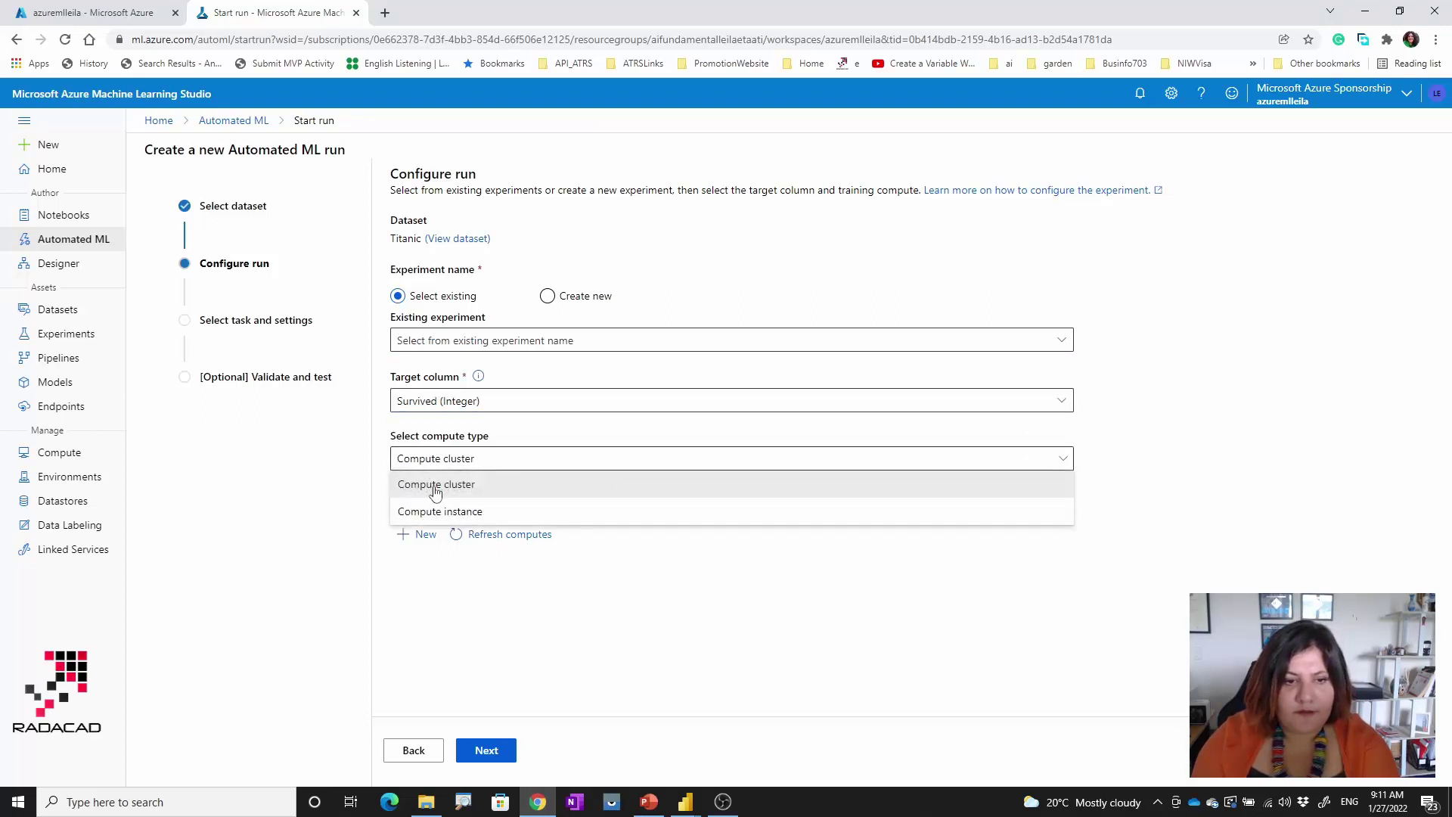
{"action": "left_click", "coordinate": [437, 488]}
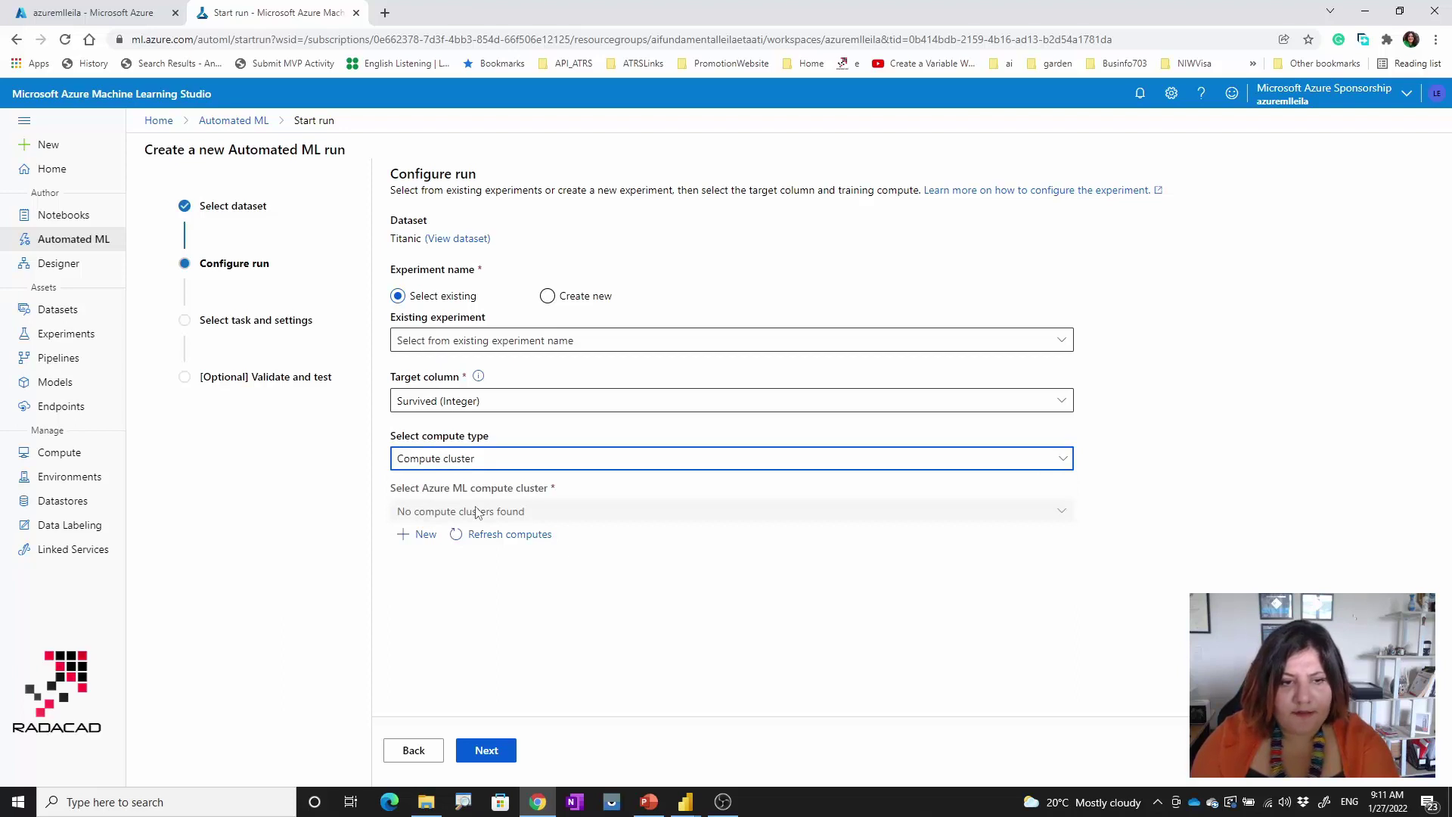
{"action": "left_click", "coordinate": [498, 750]}
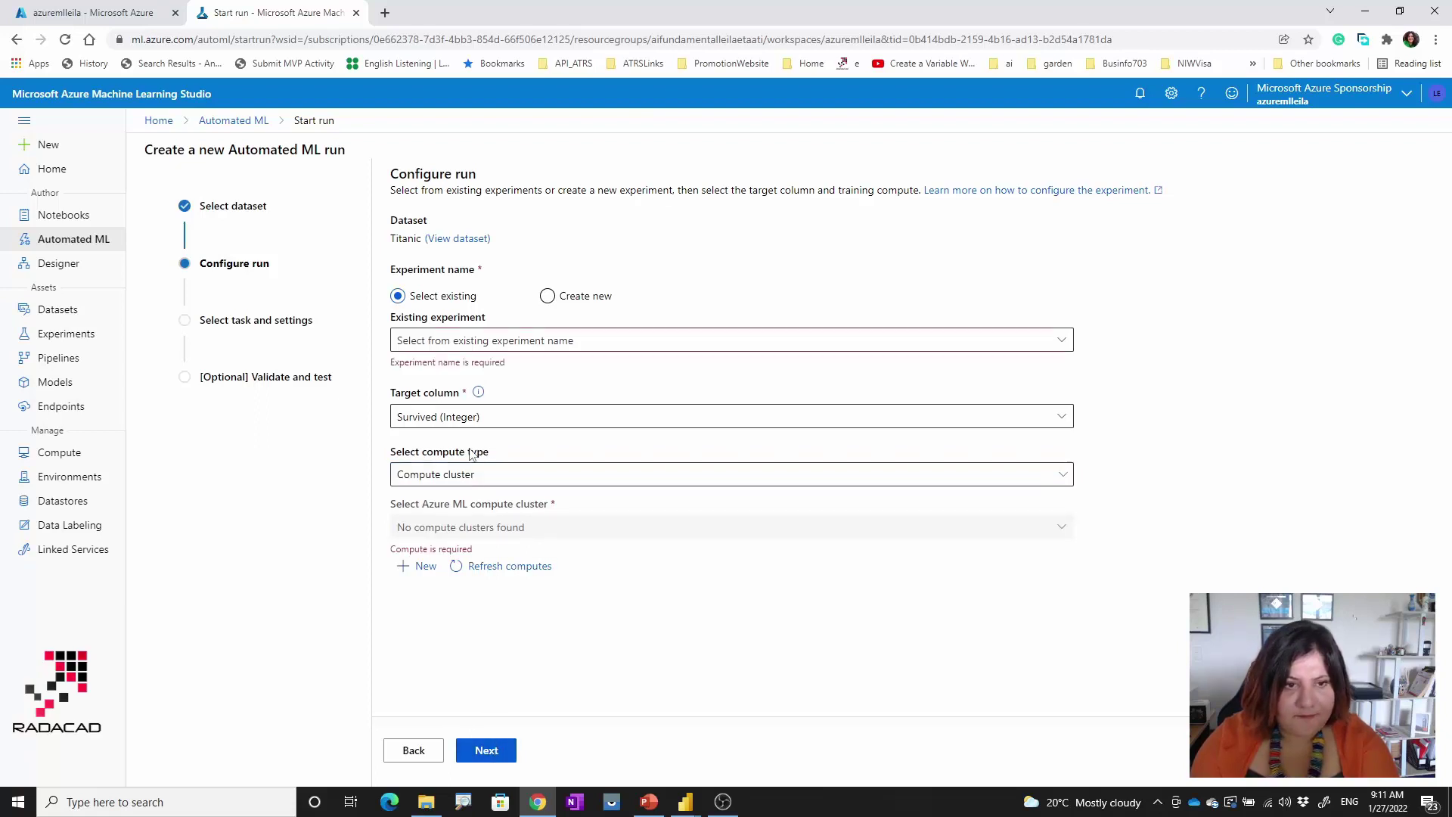
{"action": "left_click", "coordinate": [433, 334]}
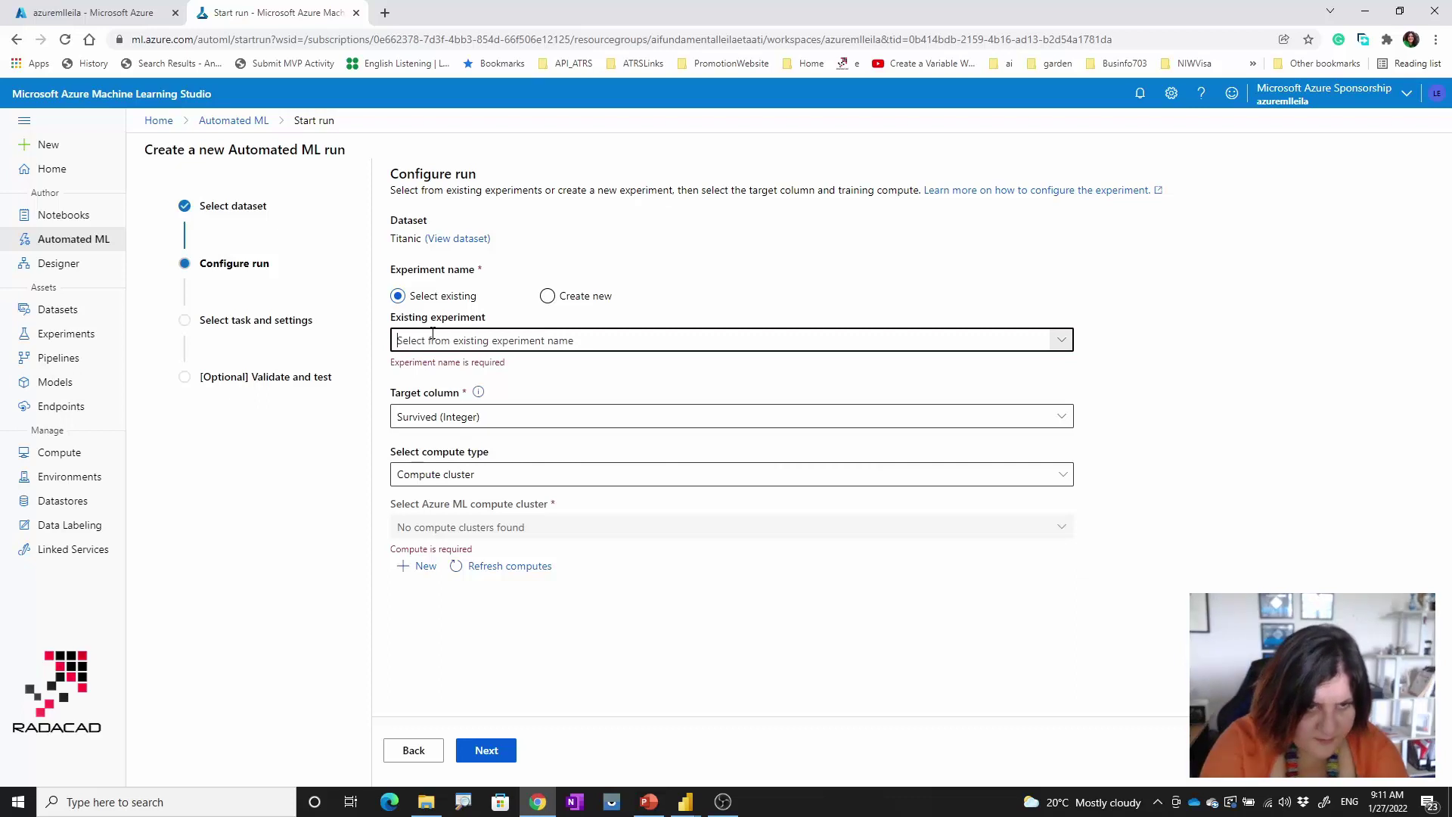
{"action": "type", "text": "titanic"}
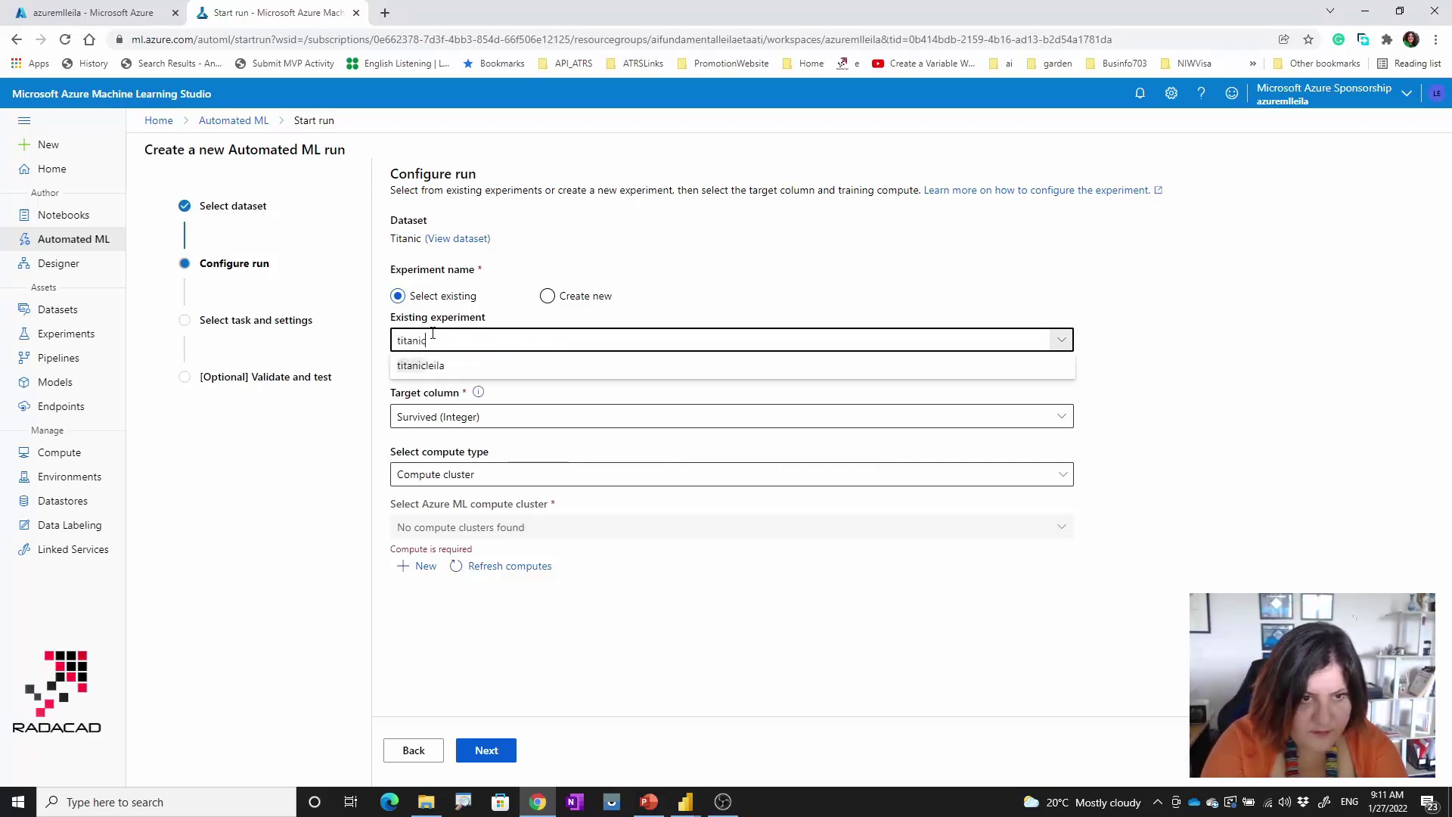
{"action": "type", "text": "model"}
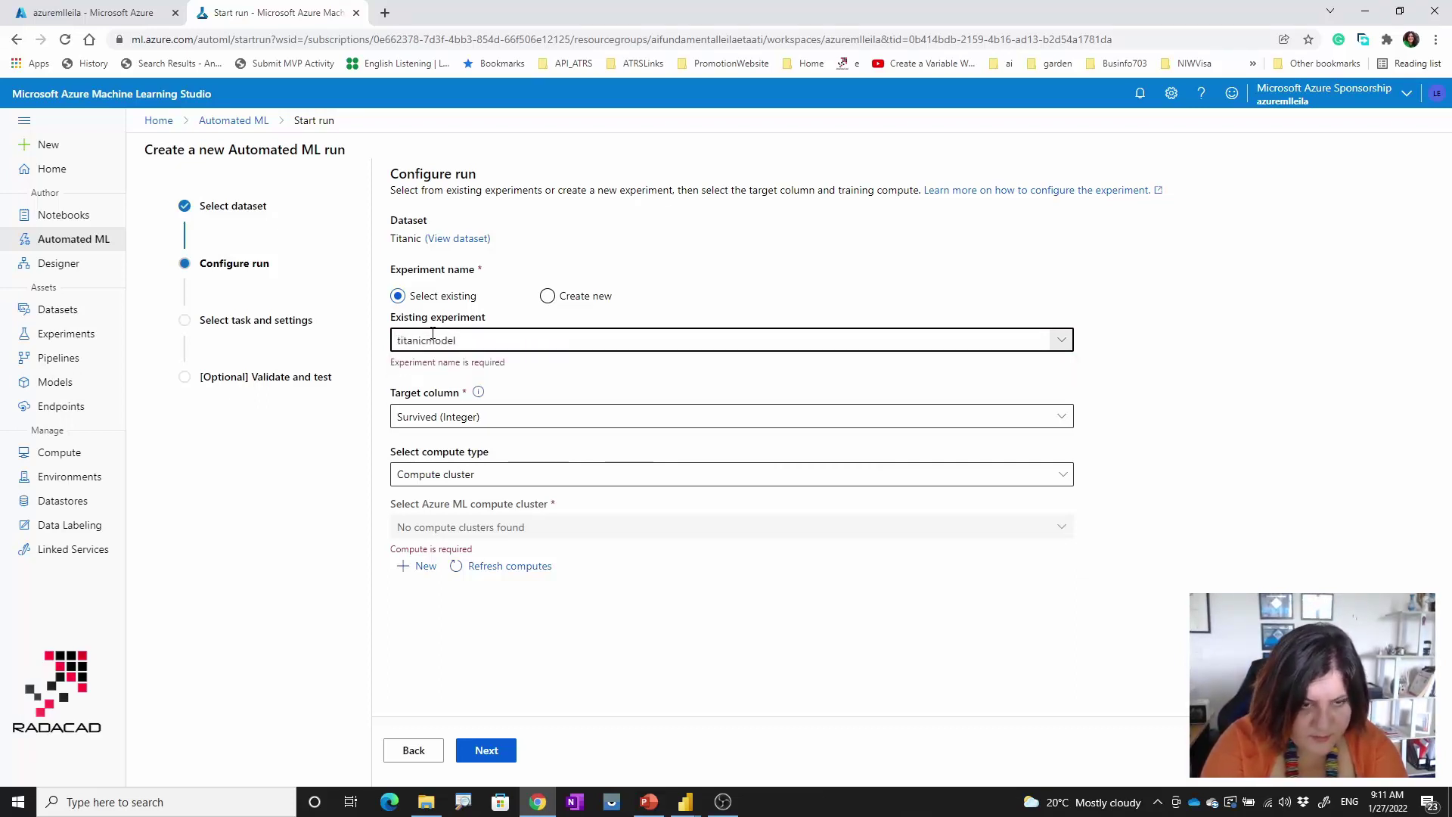
{"action": "type", "text": "dataset"}
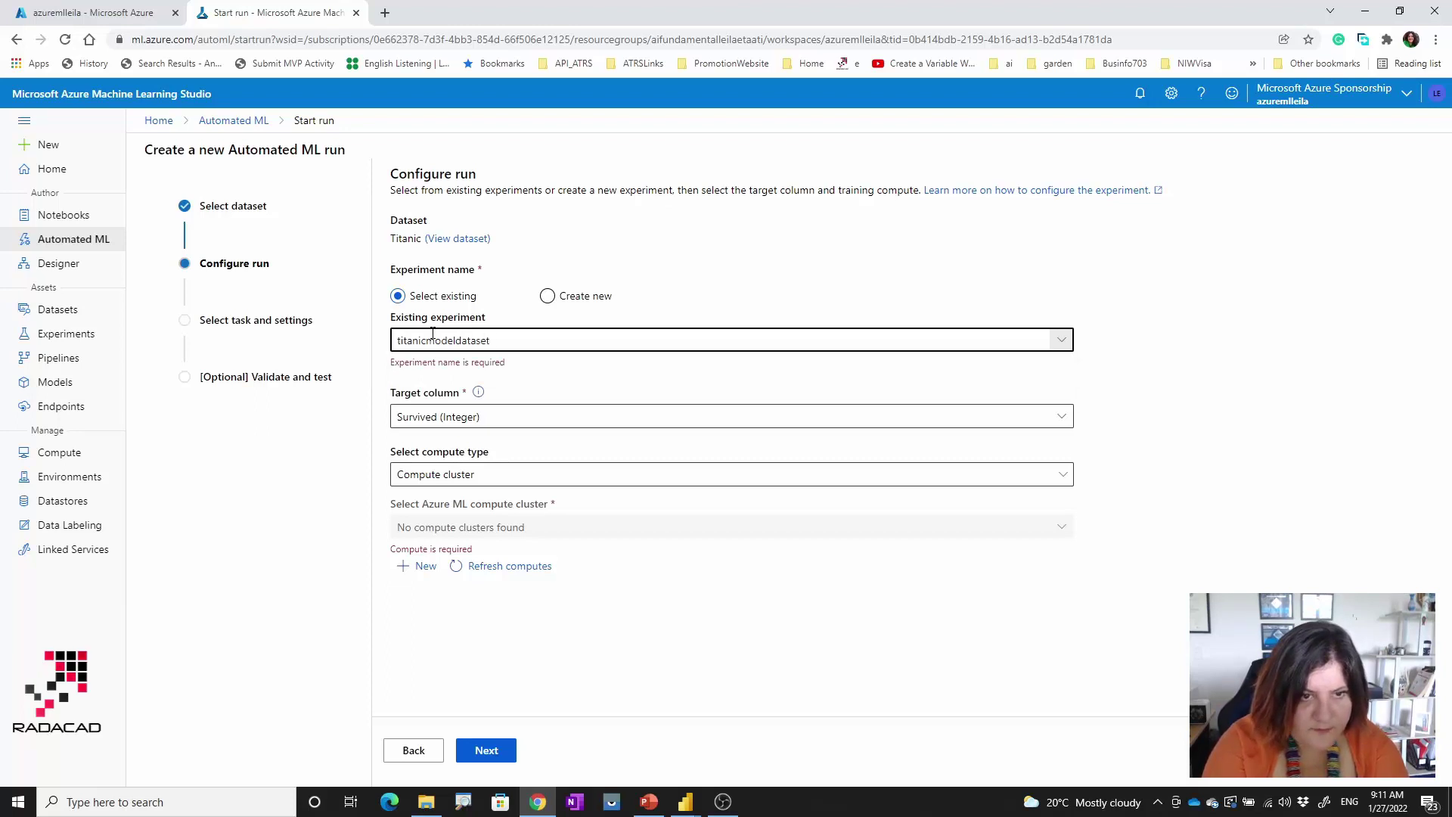
{"action": "key", "text": "BackSpace"}
{"action": "key", "text": "BackSpace"}
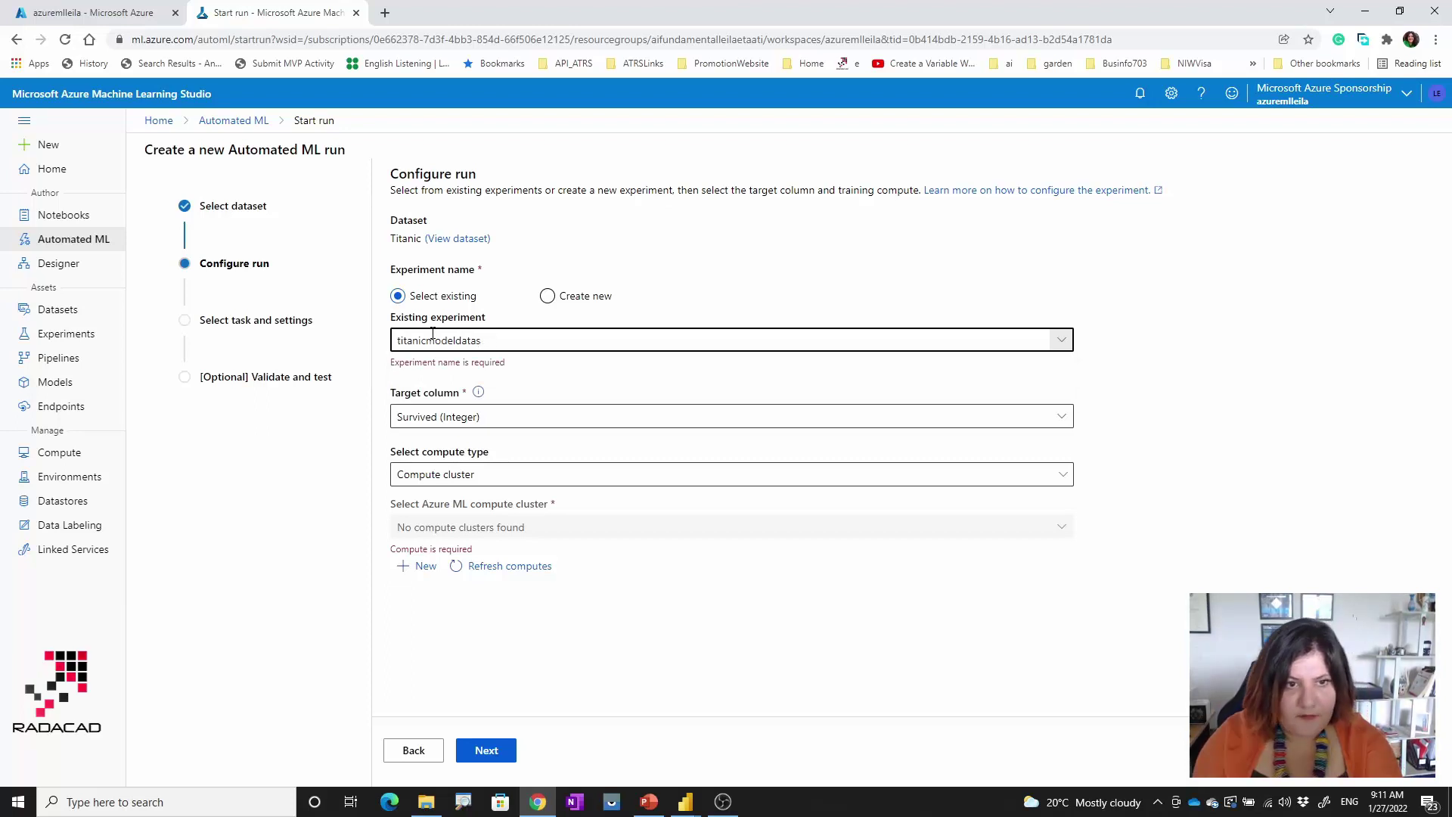
Choose to create a new experiment for the run and name it titanicmodeldata
{"action": "left_click", "coordinate": [546, 296]}
{"action": "left_click", "coordinate": [471, 338]}
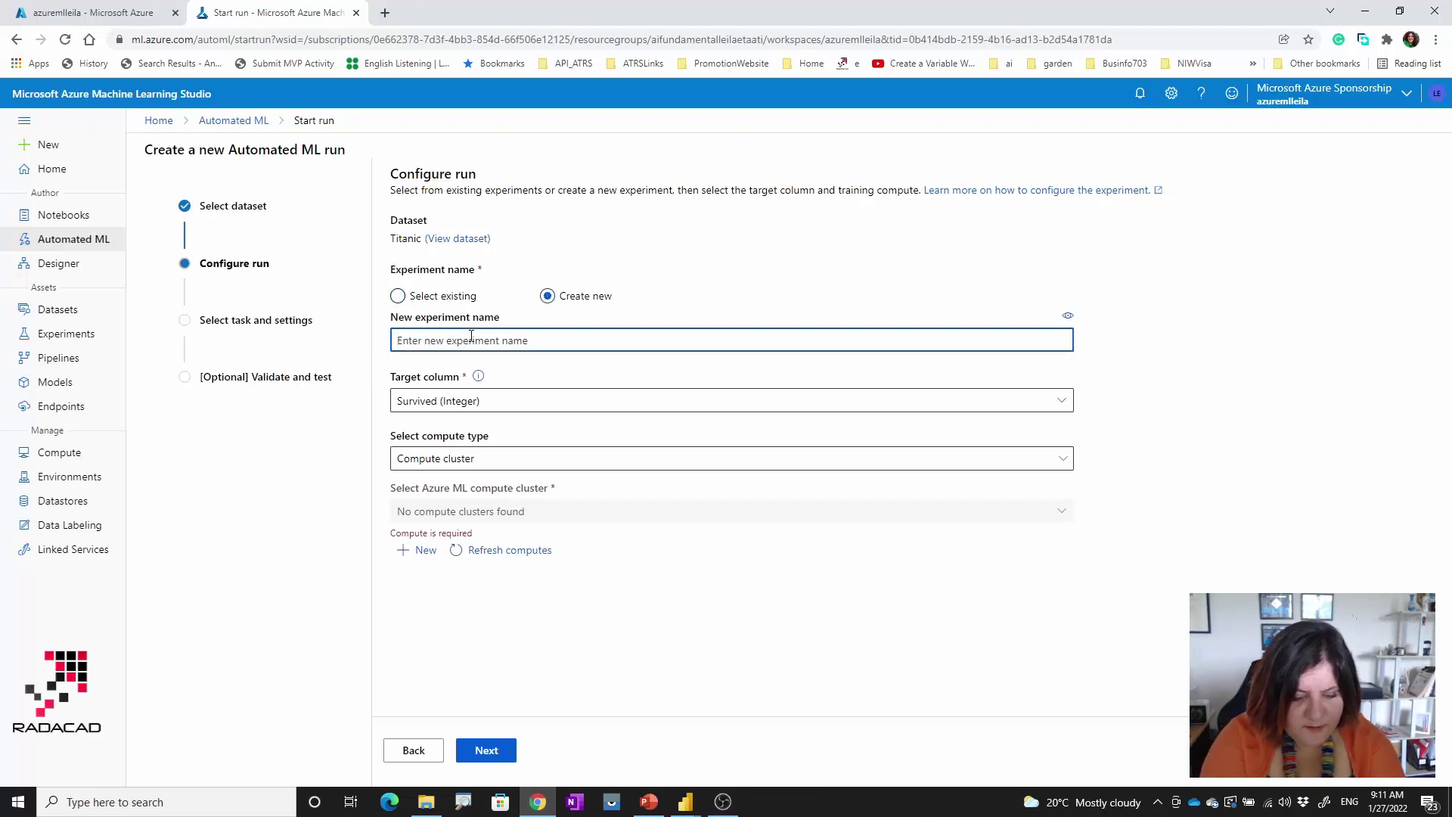
{"action": "type", "text": "titanicmod"}
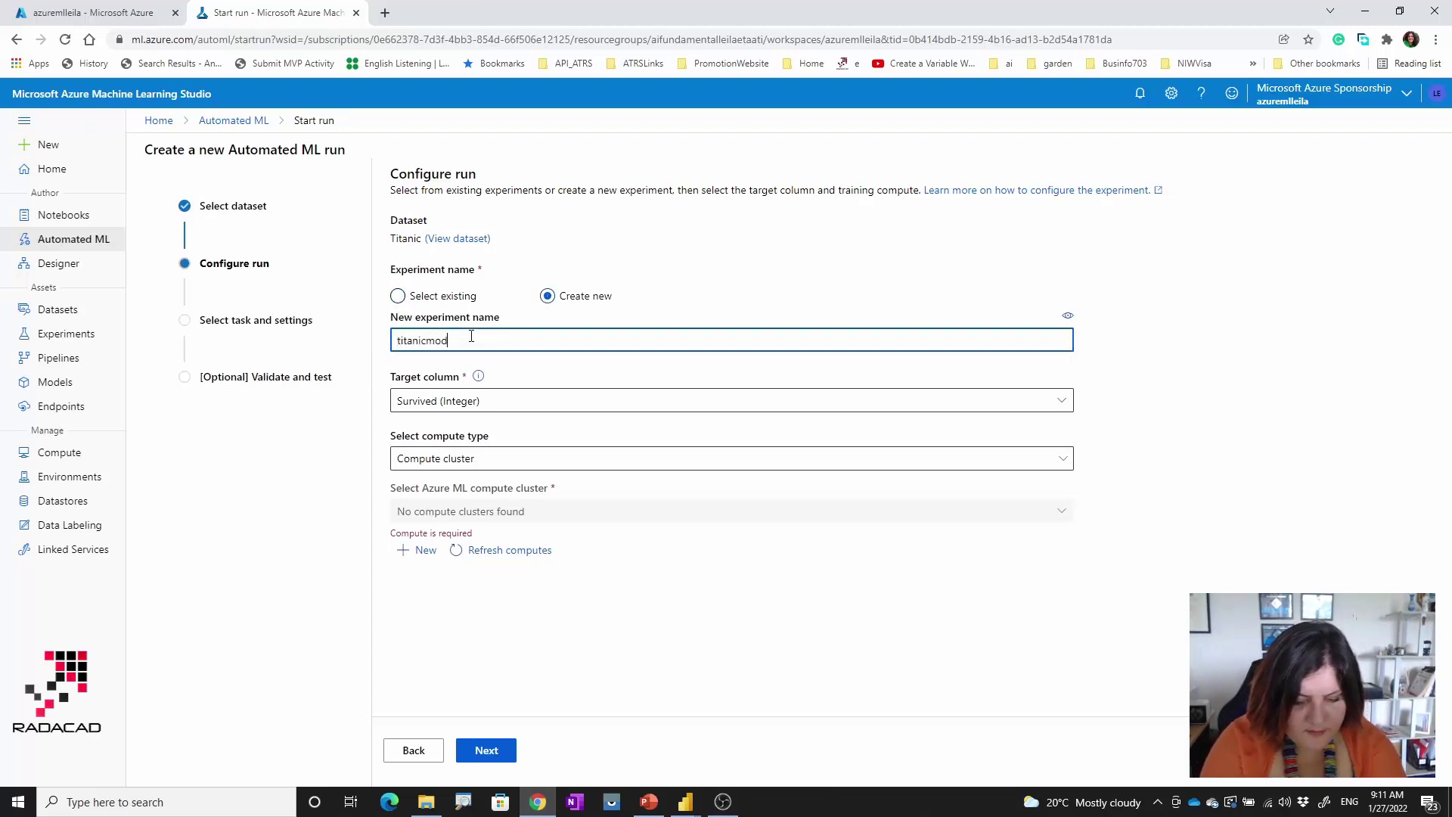
{"action": "type", "text": "eldata"}
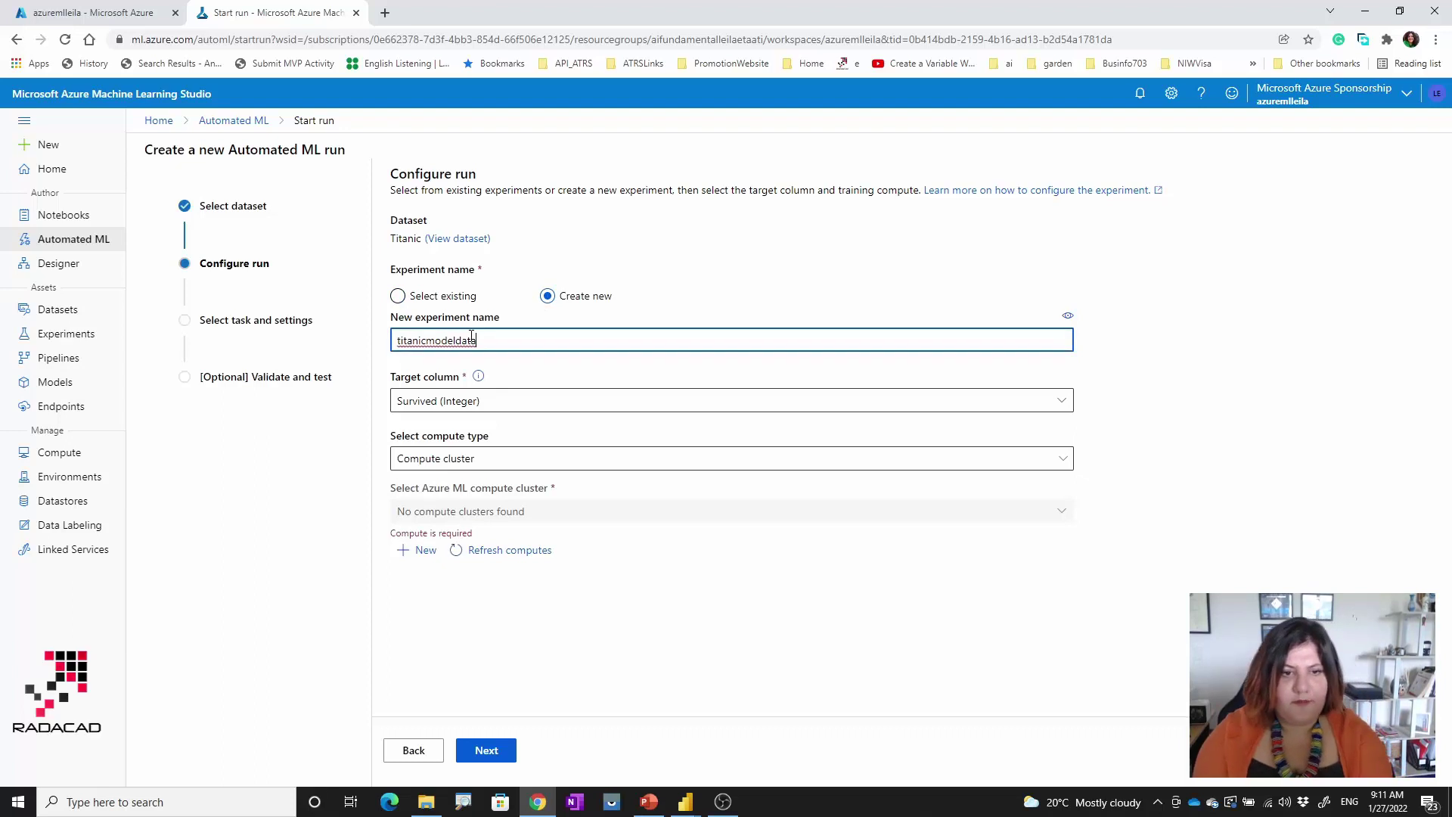
Keep Compute cluster as the compute type and start creating a new compute cluster
{"action": "left_click", "coordinate": [569, 513]}
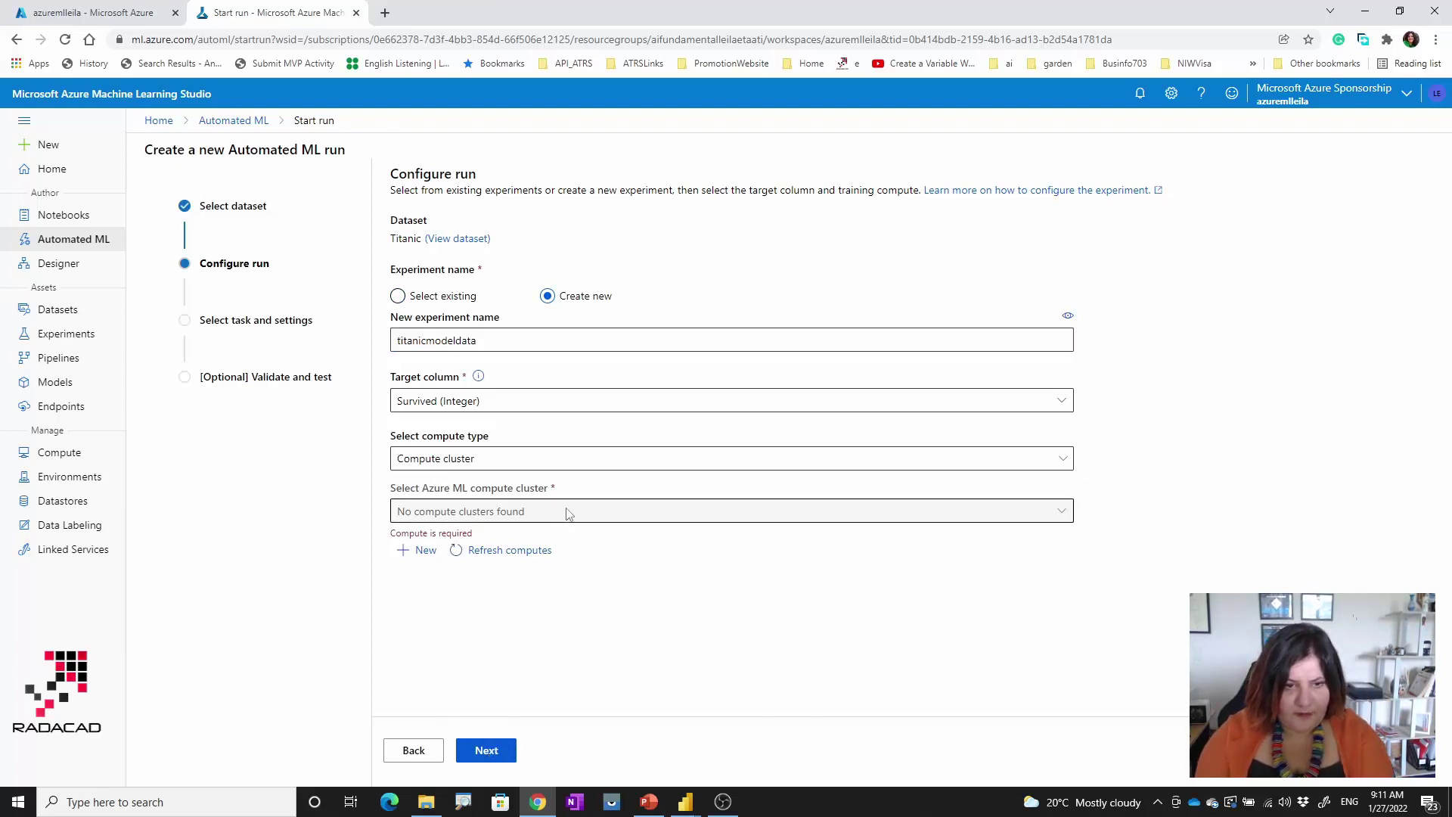
{"action": "left_click", "coordinate": [462, 459]}
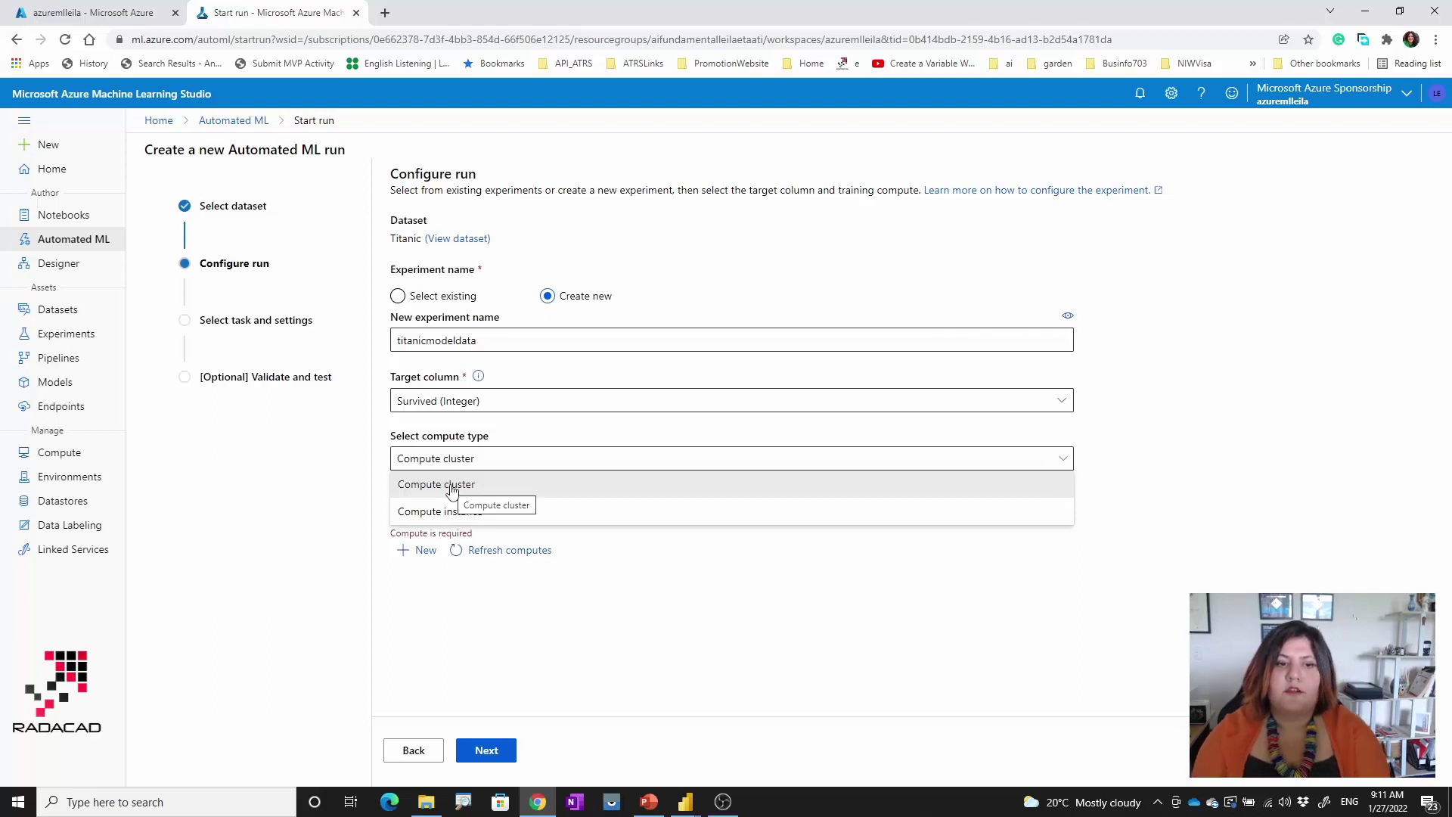
{"action": "left_click", "coordinate": [453, 488]}
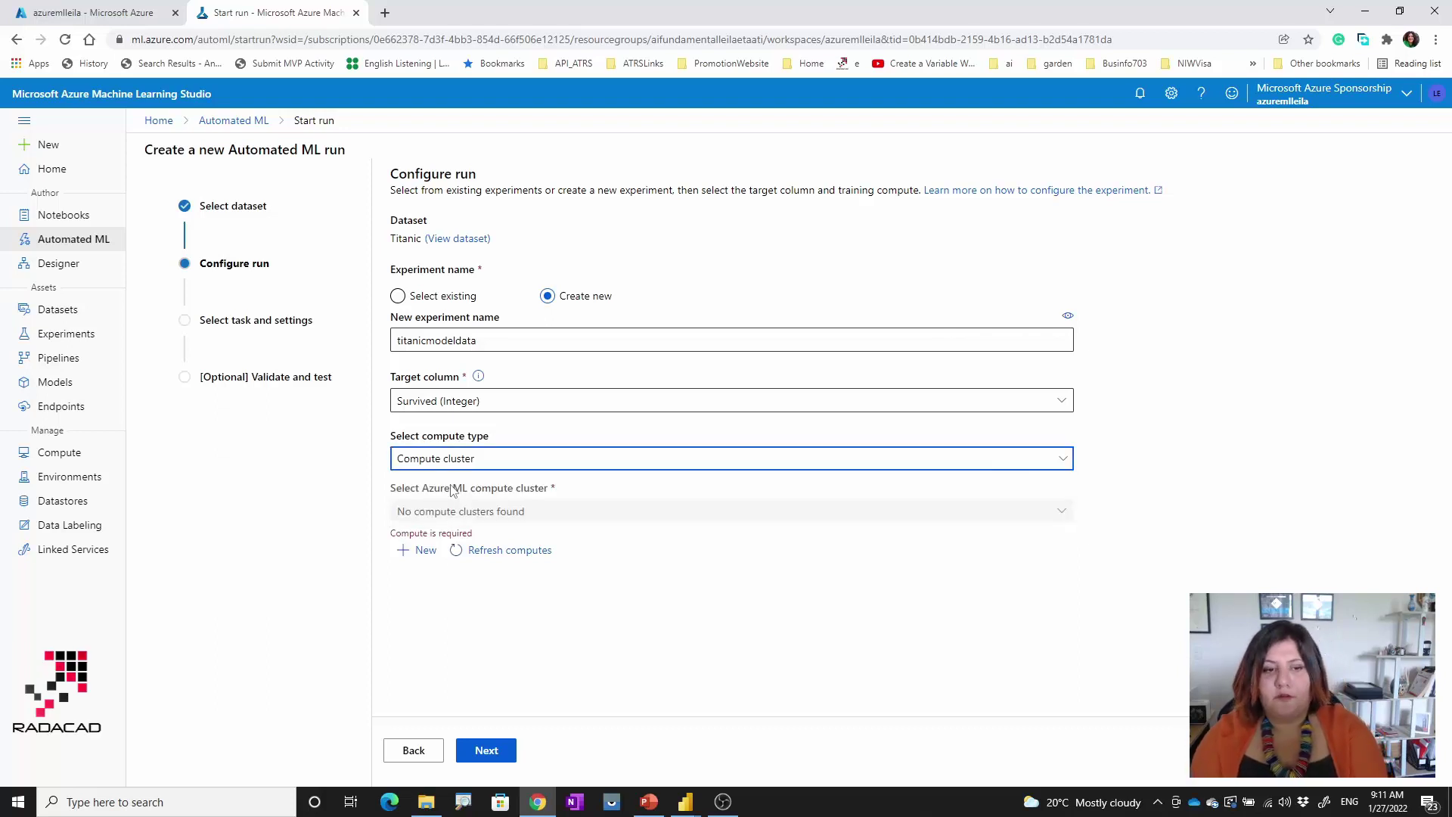
{"action": "left_click", "coordinate": [424, 550]}
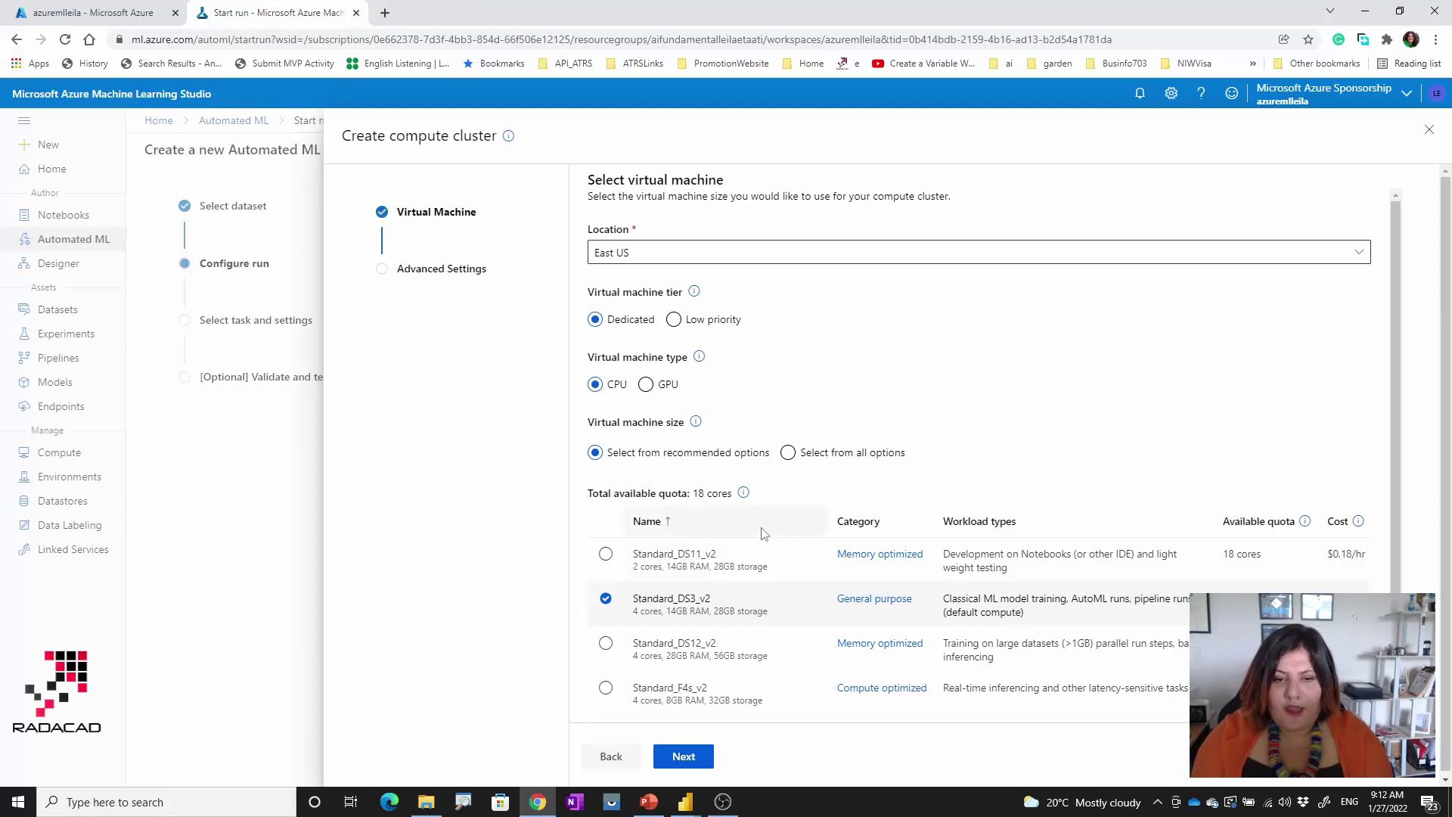
Examine the full list of virtual machine sizes with their categories and costs, and return to the recommended options
{"action": "scroll", "coordinate": [761, 534], "scroll_direction": "down", "scroll_amount": 1}
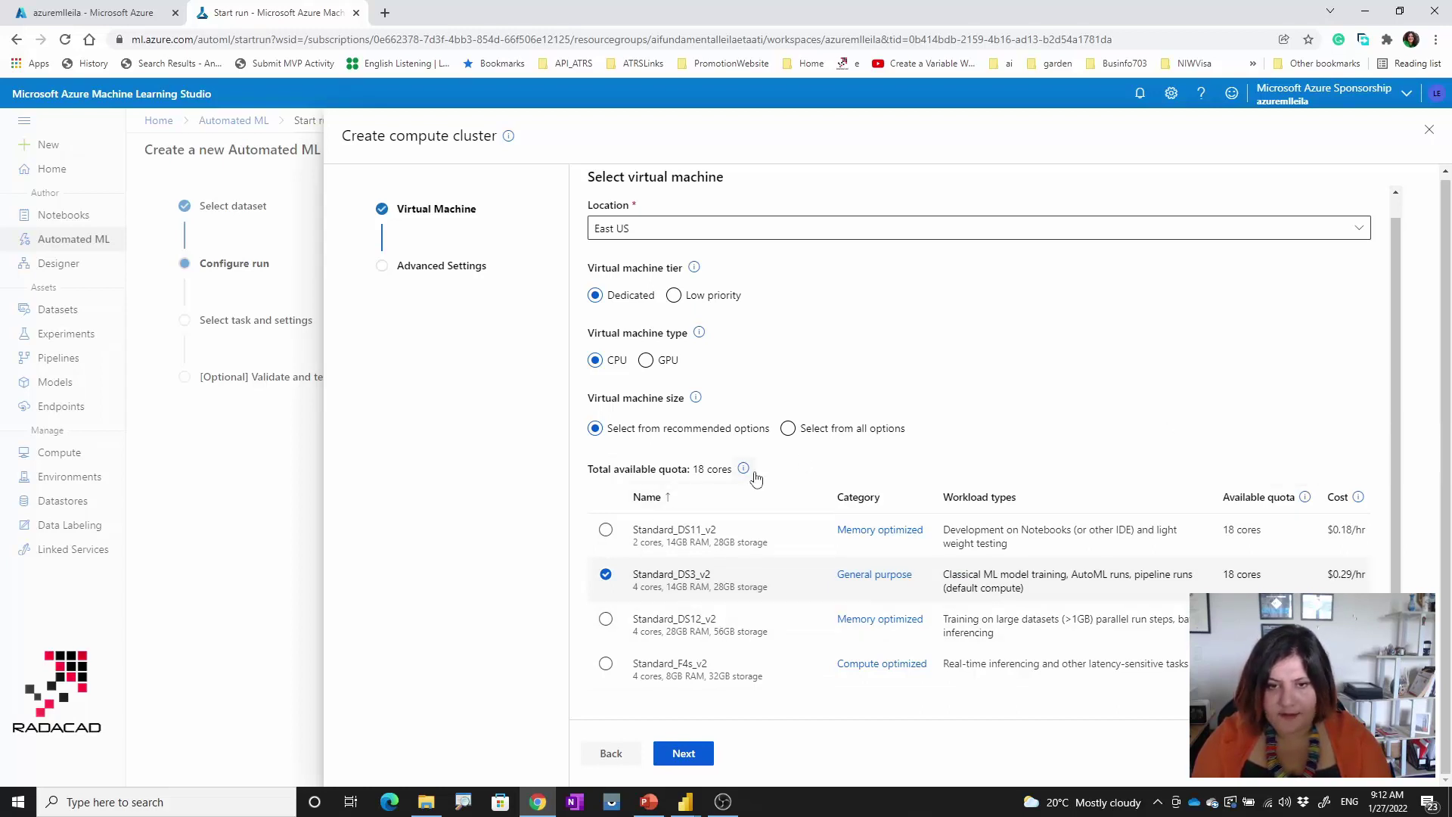
{"action": "left_click", "coordinate": [789, 429]}
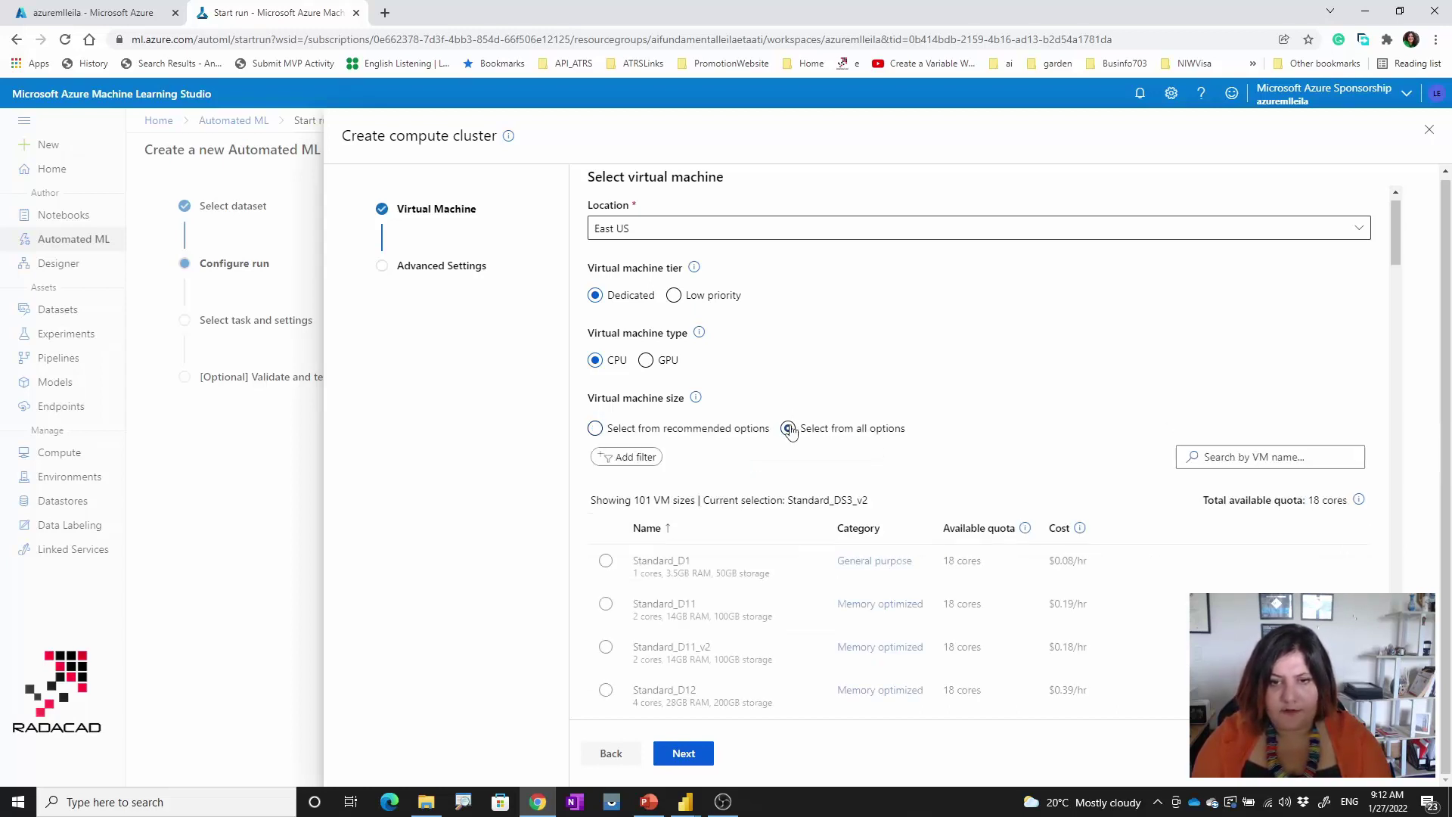
{"action": "scroll", "coordinate": [746, 597], "scroll_direction": "down", "scroll_amount": 2}
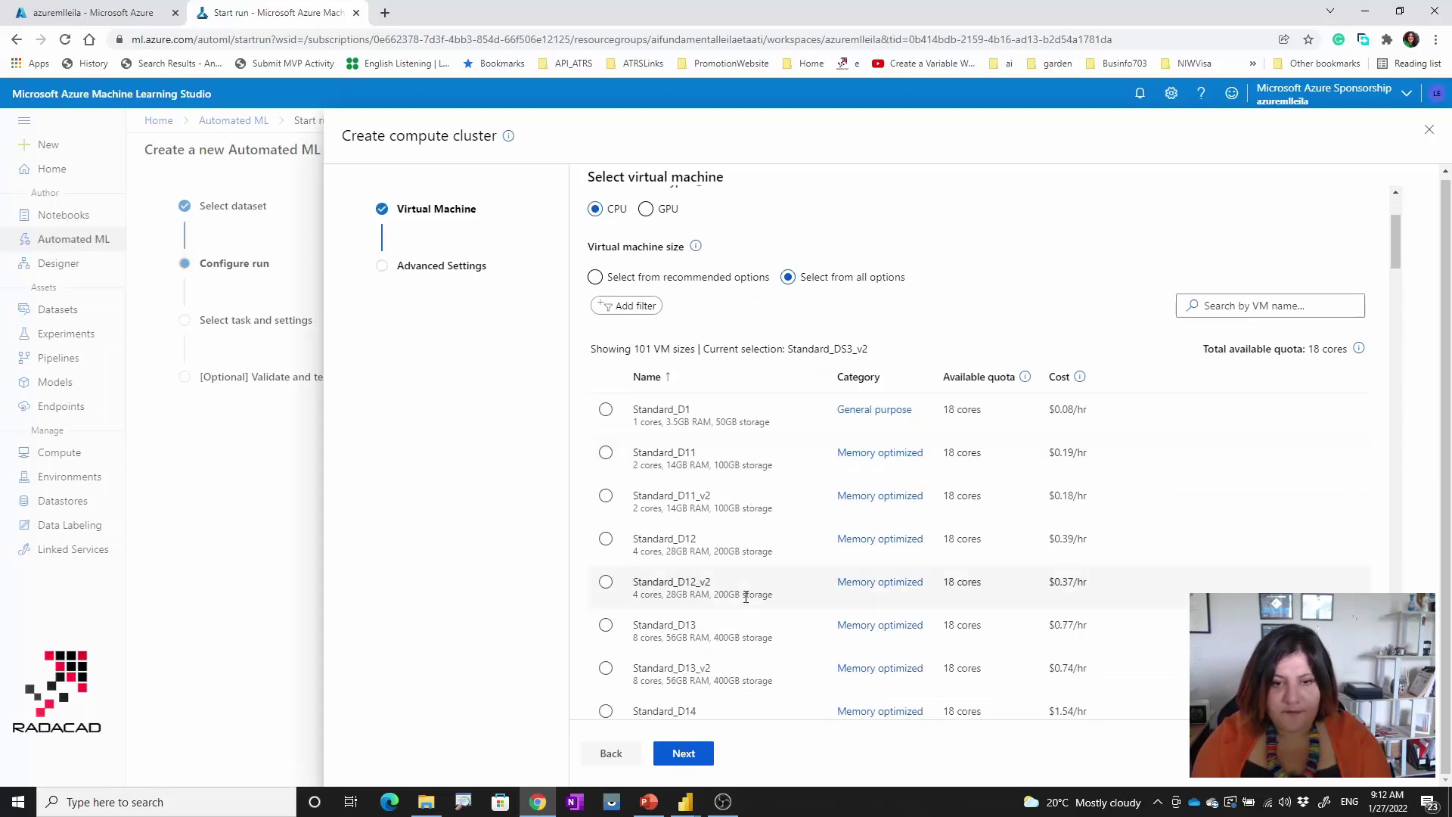
{"action": "scroll", "coordinate": [745, 597], "scroll_direction": "down", "scroll_amount": 2}
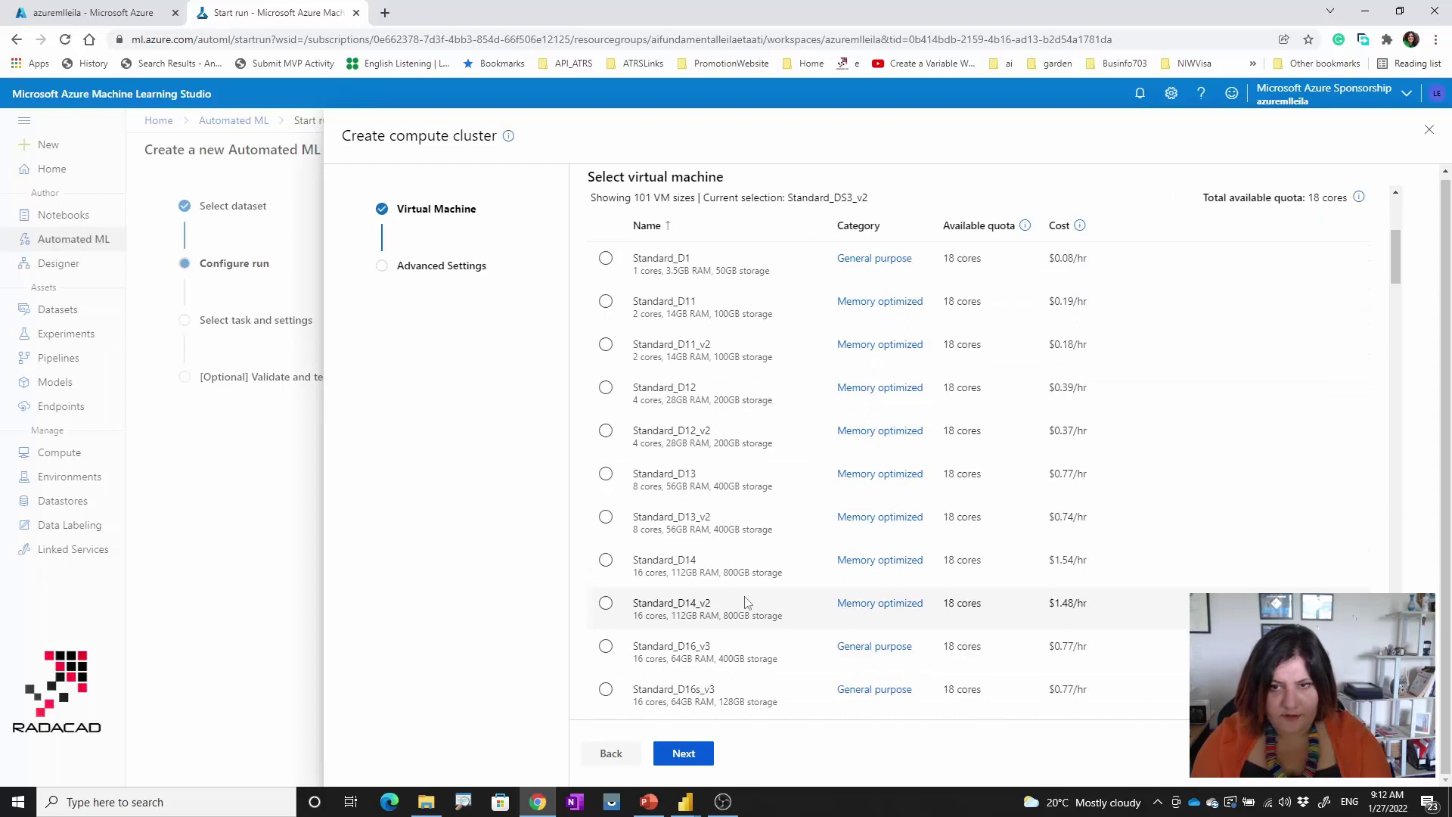
{"action": "scroll", "coordinate": [746, 602], "scroll_direction": "down", "scroll_amount": 4}
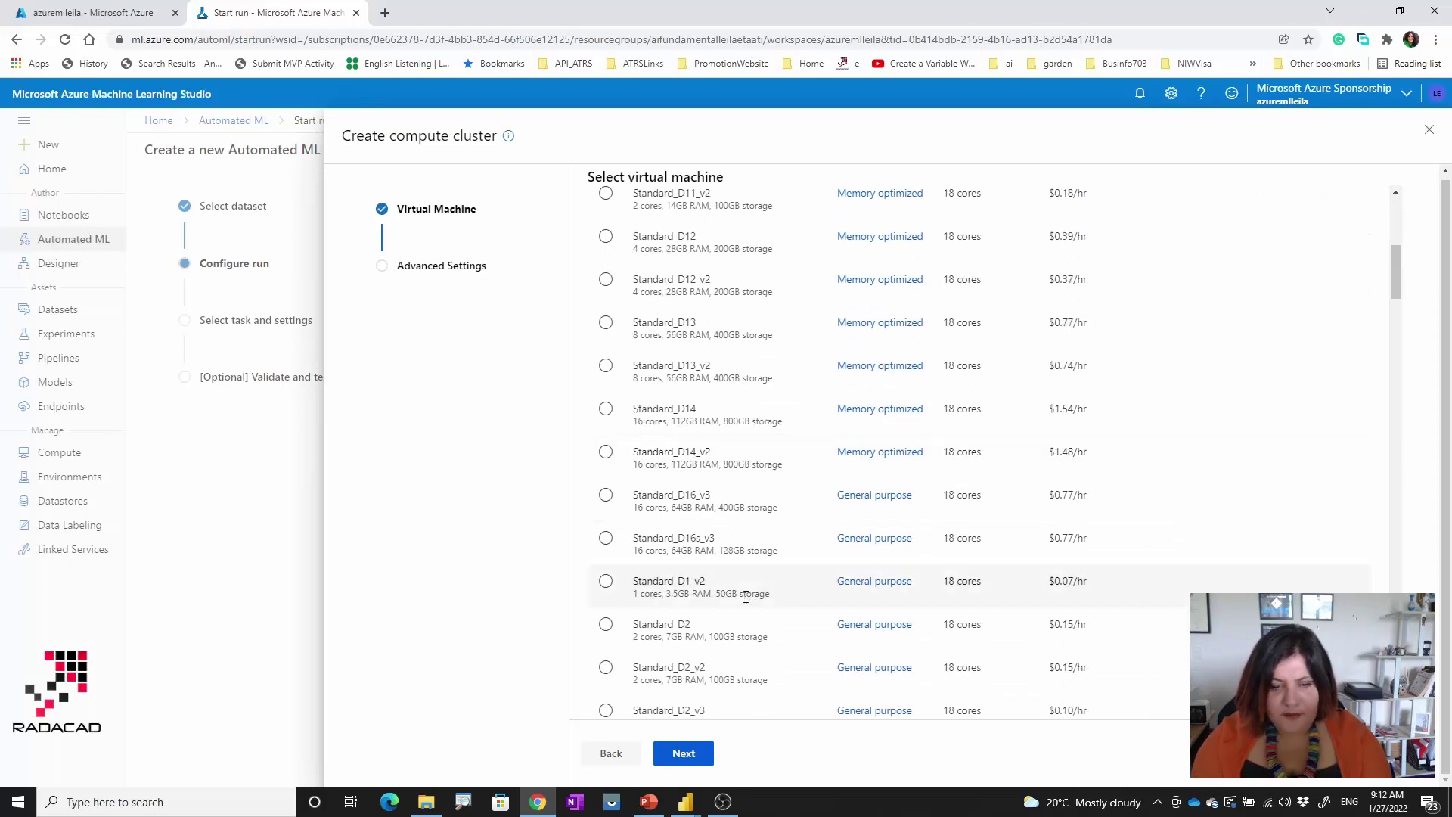
{"action": "scroll", "coordinate": [745, 603], "scroll_direction": "down", "scroll_amount": 2}
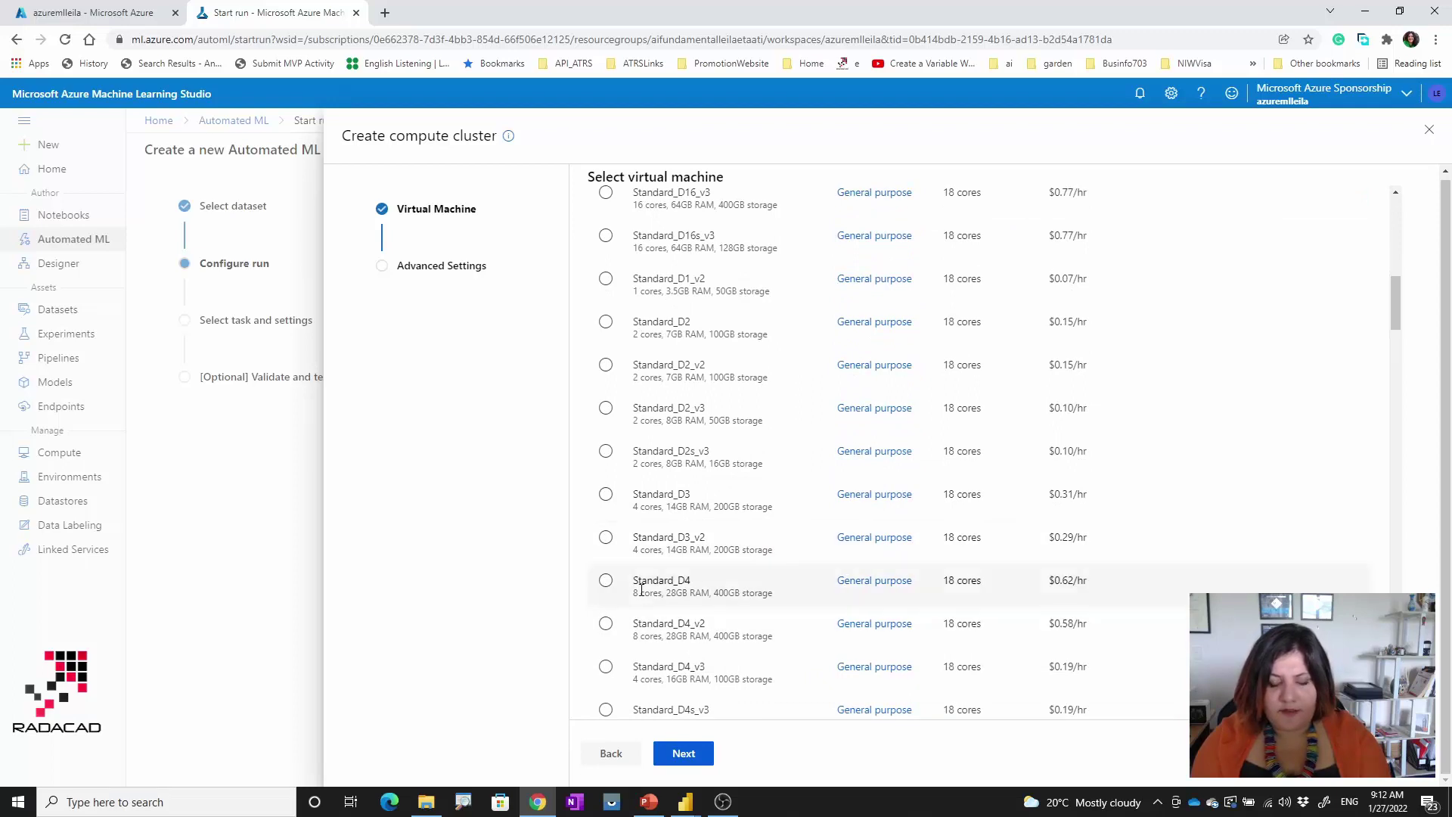
{"action": "scroll", "coordinate": [700, 648], "scroll_direction": "down", "scroll_amount": 4}
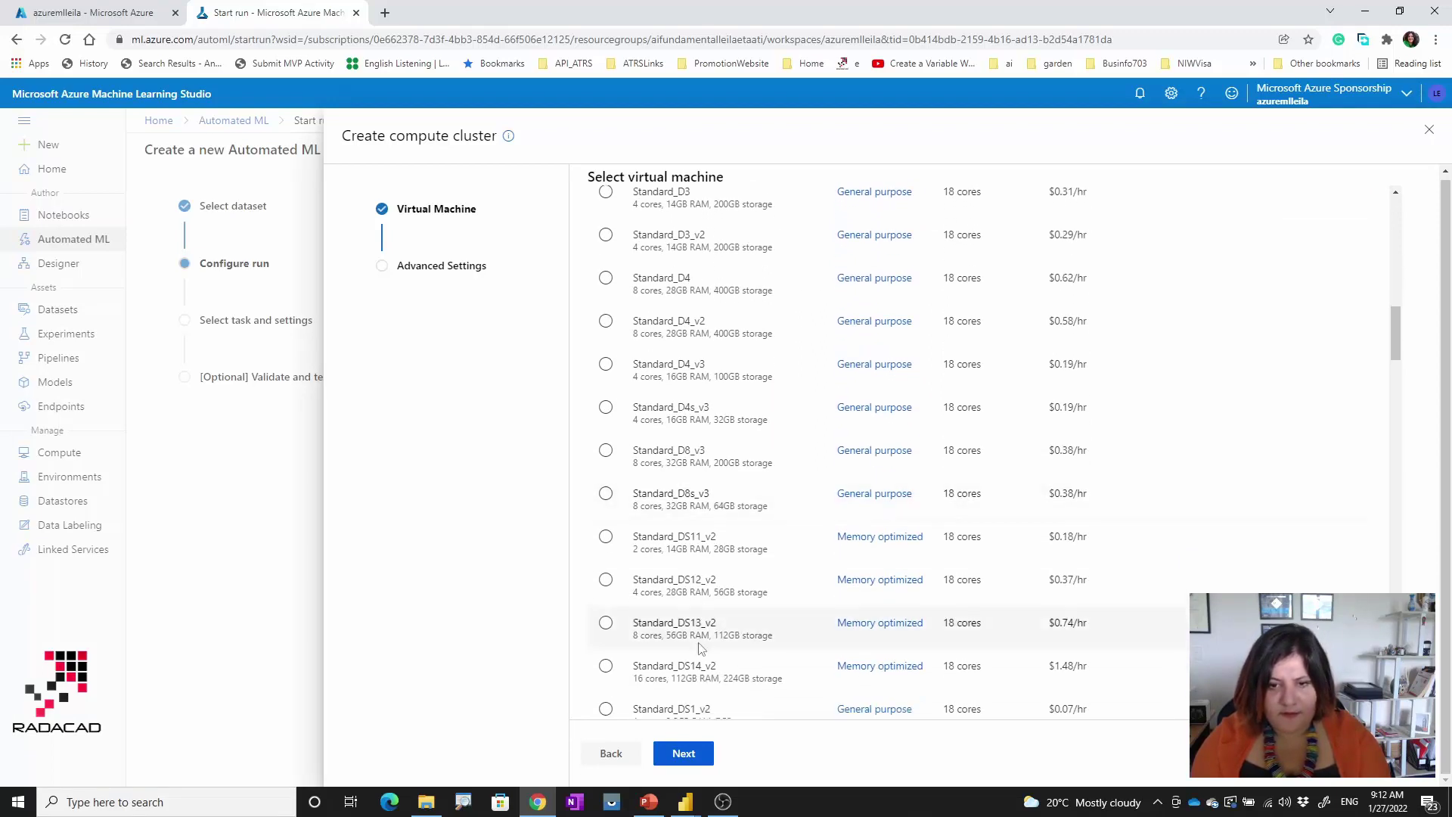
{"action": "scroll", "coordinate": [700, 648], "scroll_direction": "up", "scroll_amount": 7}
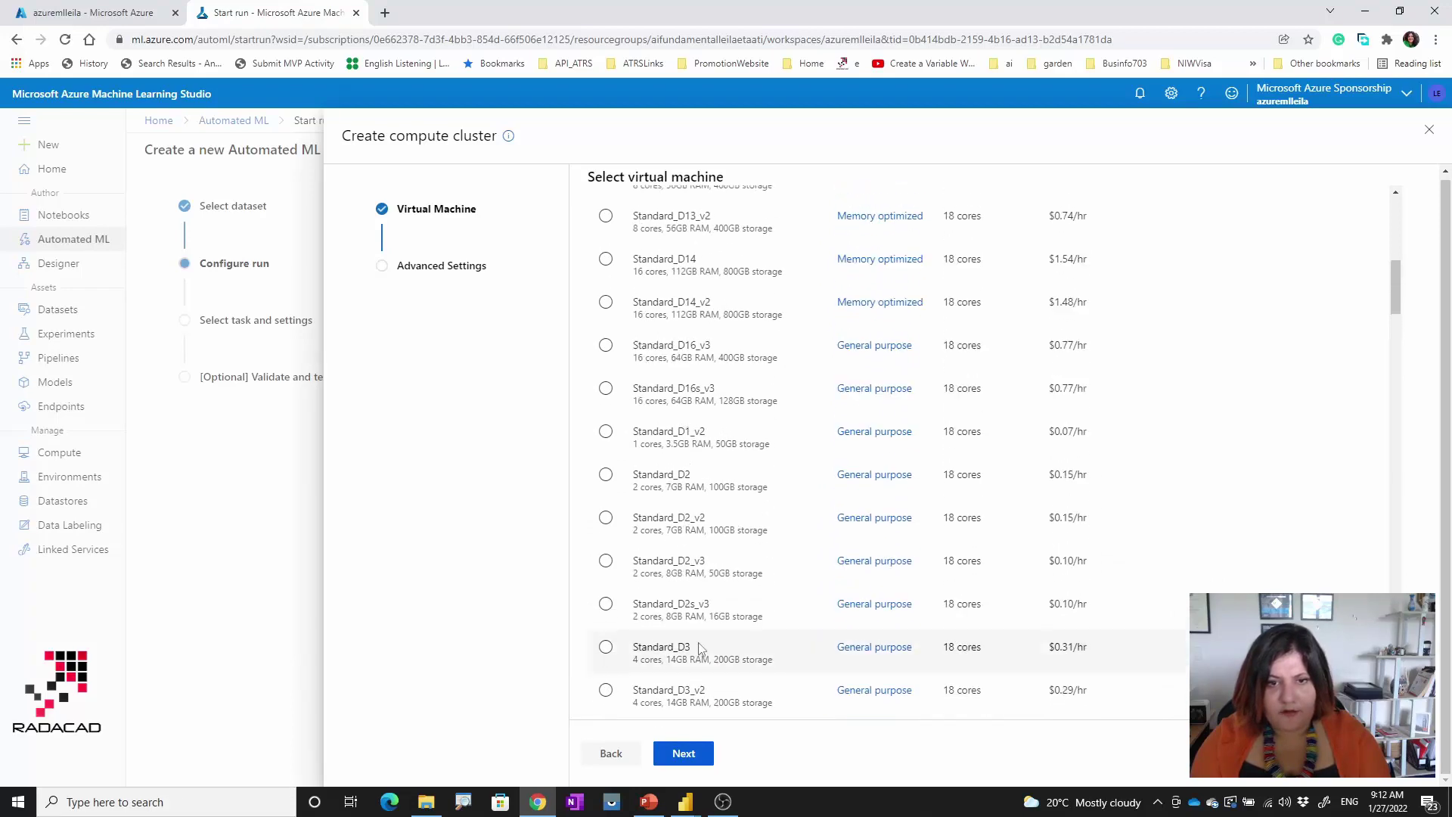
{"action": "scroll", "coordinate": [700, 642], "scroll_direction": "up", "scroll_amount": 4}
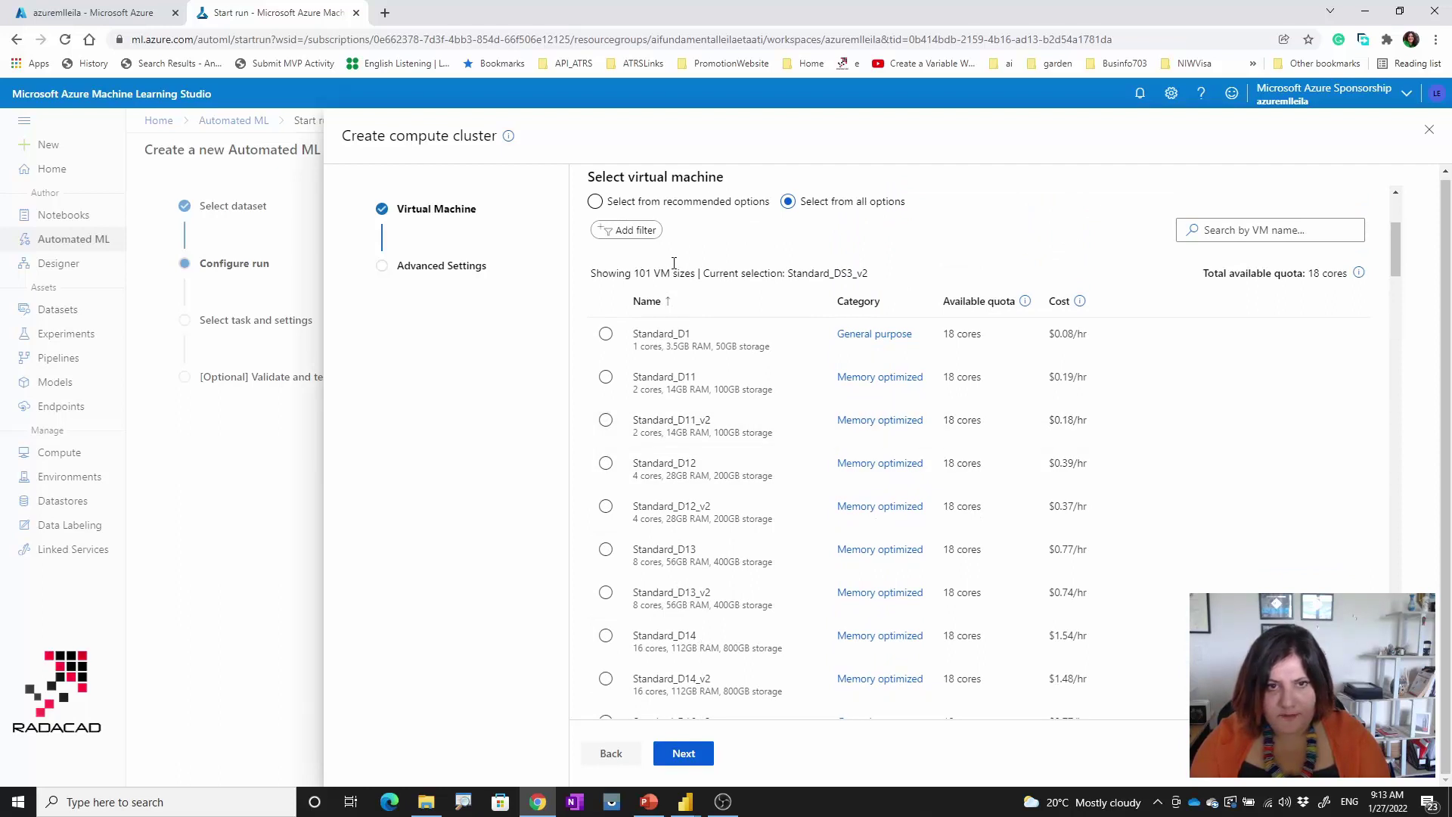
{"action": "left_click", "coordinate": [700, 203]}
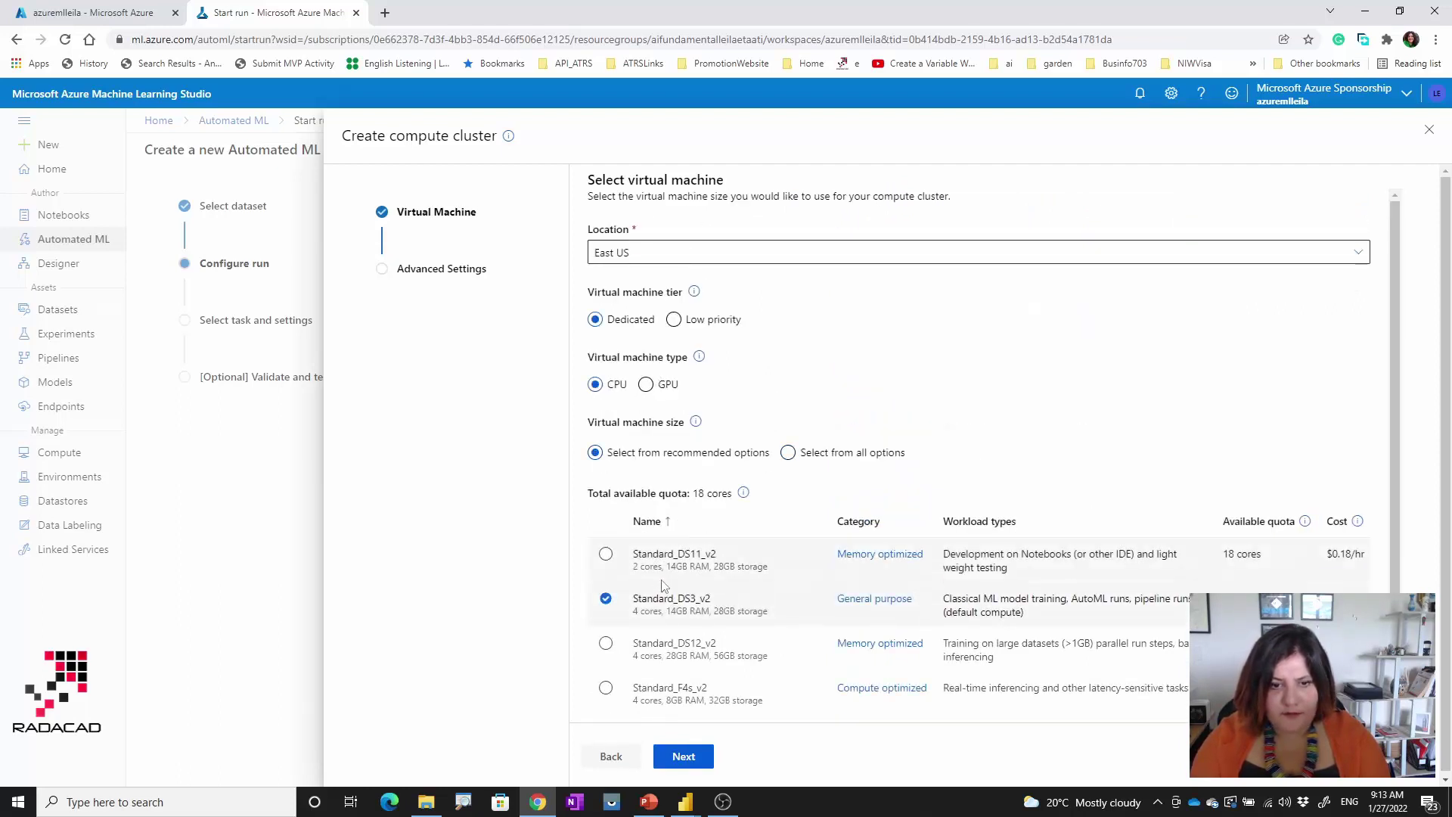
Select Standard_DS12_v2 as the virtual machine size and check the workspace's location in the Azure portal
{"action": "left_click", "coordinate": [608, 644]}
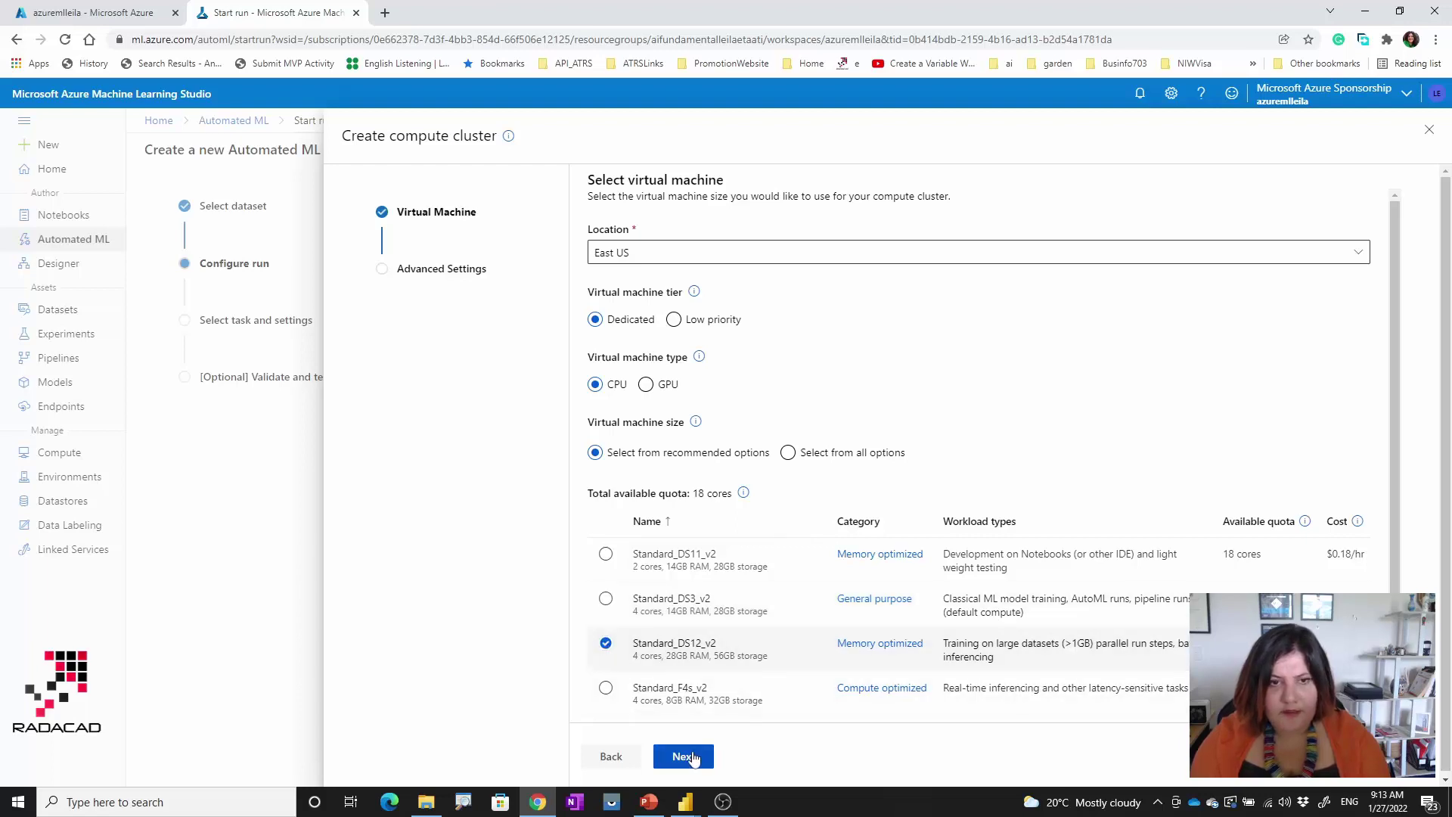
{"action": "left_click", "coordinate": [613, 251]}
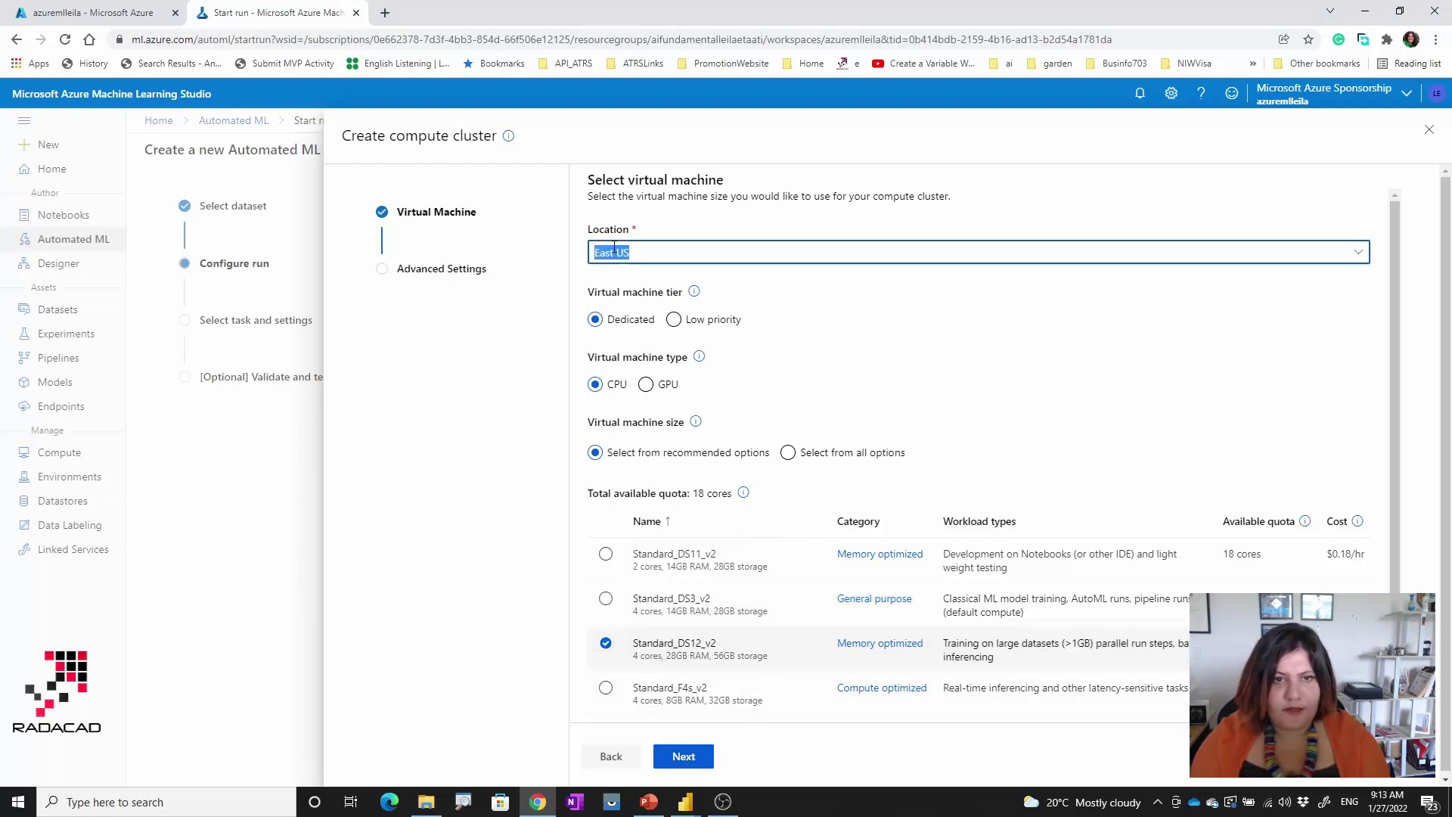
{"action": "left_click", "coordinate": [658, 227]}
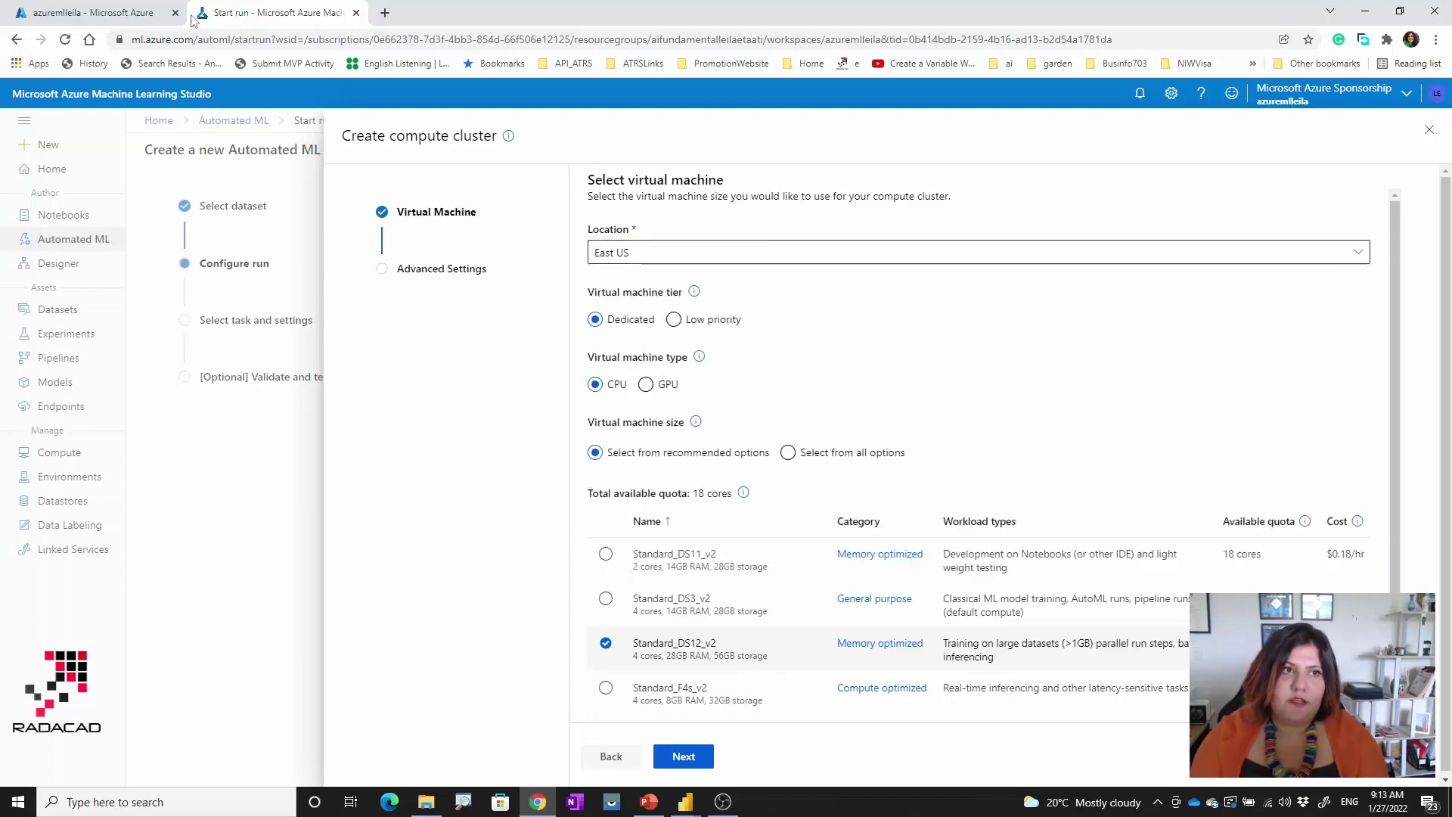
{"action": "left_click", "coordinate": [183, 17]}
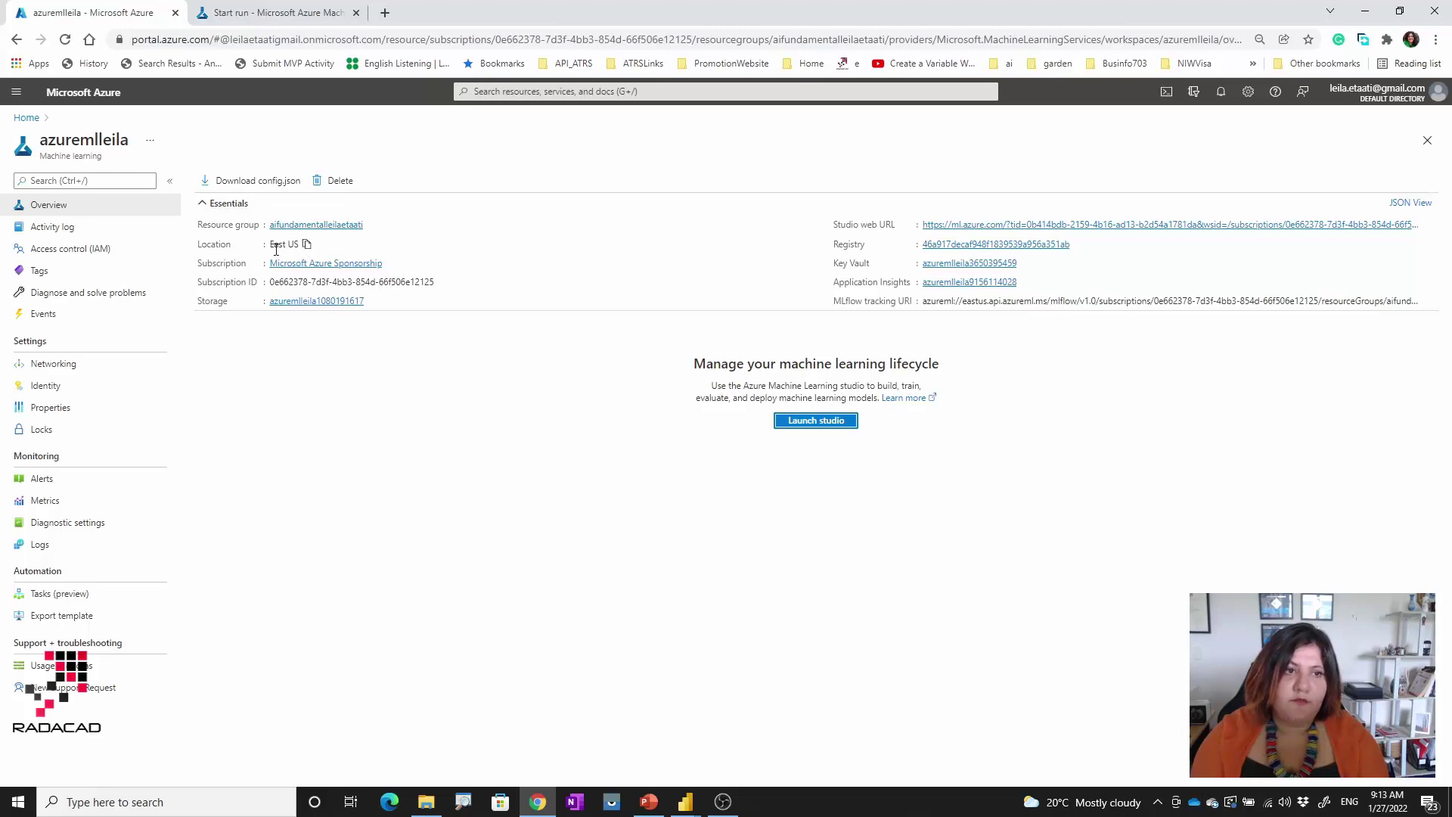
{"action": "left_click", "coordinate": [326, 8]}
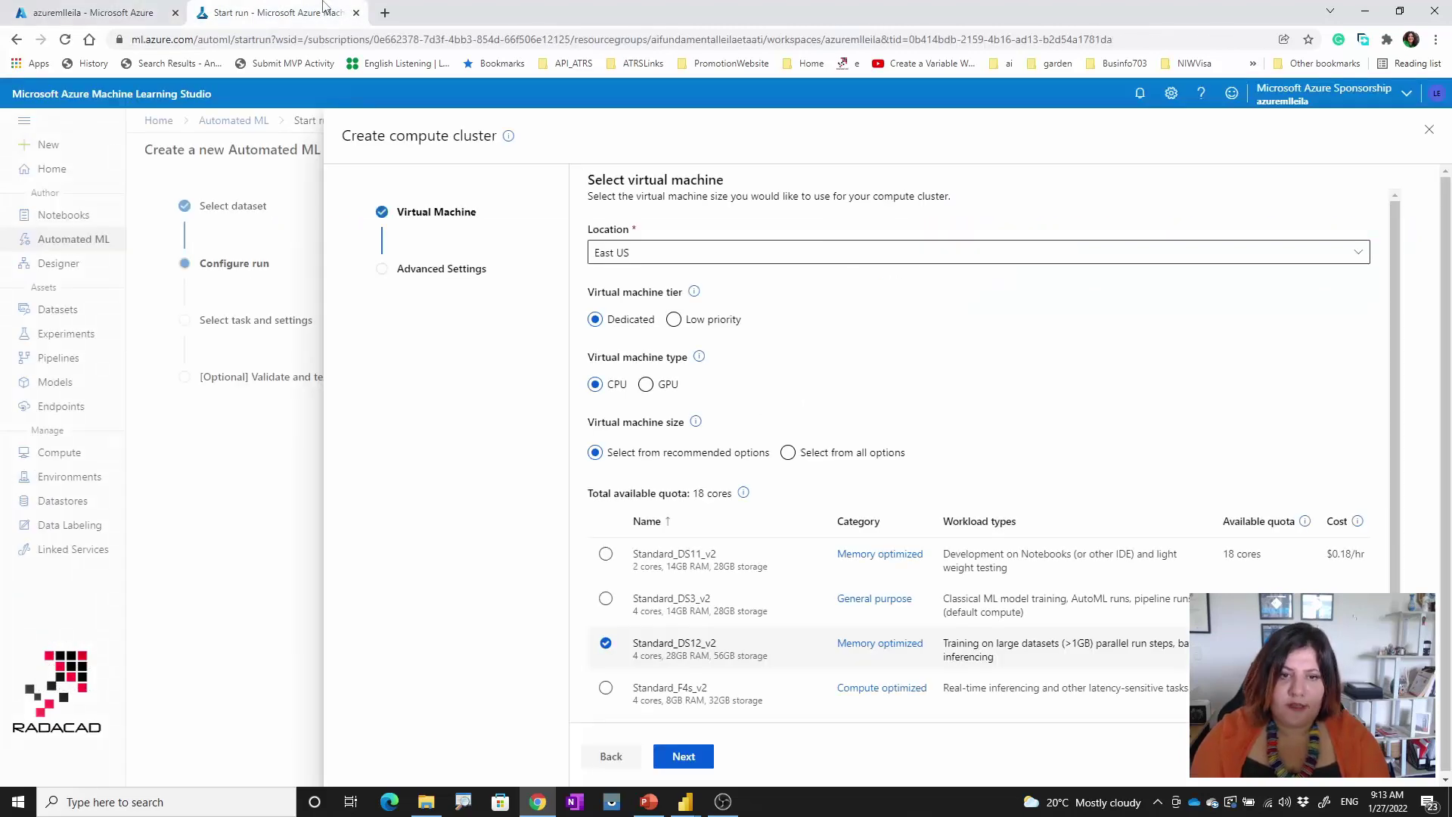
Name the compute cluster coputecluster, set its maximum number of nodes to 2, and create it
{"action": "left_click", "coordinate": [687, 754]}
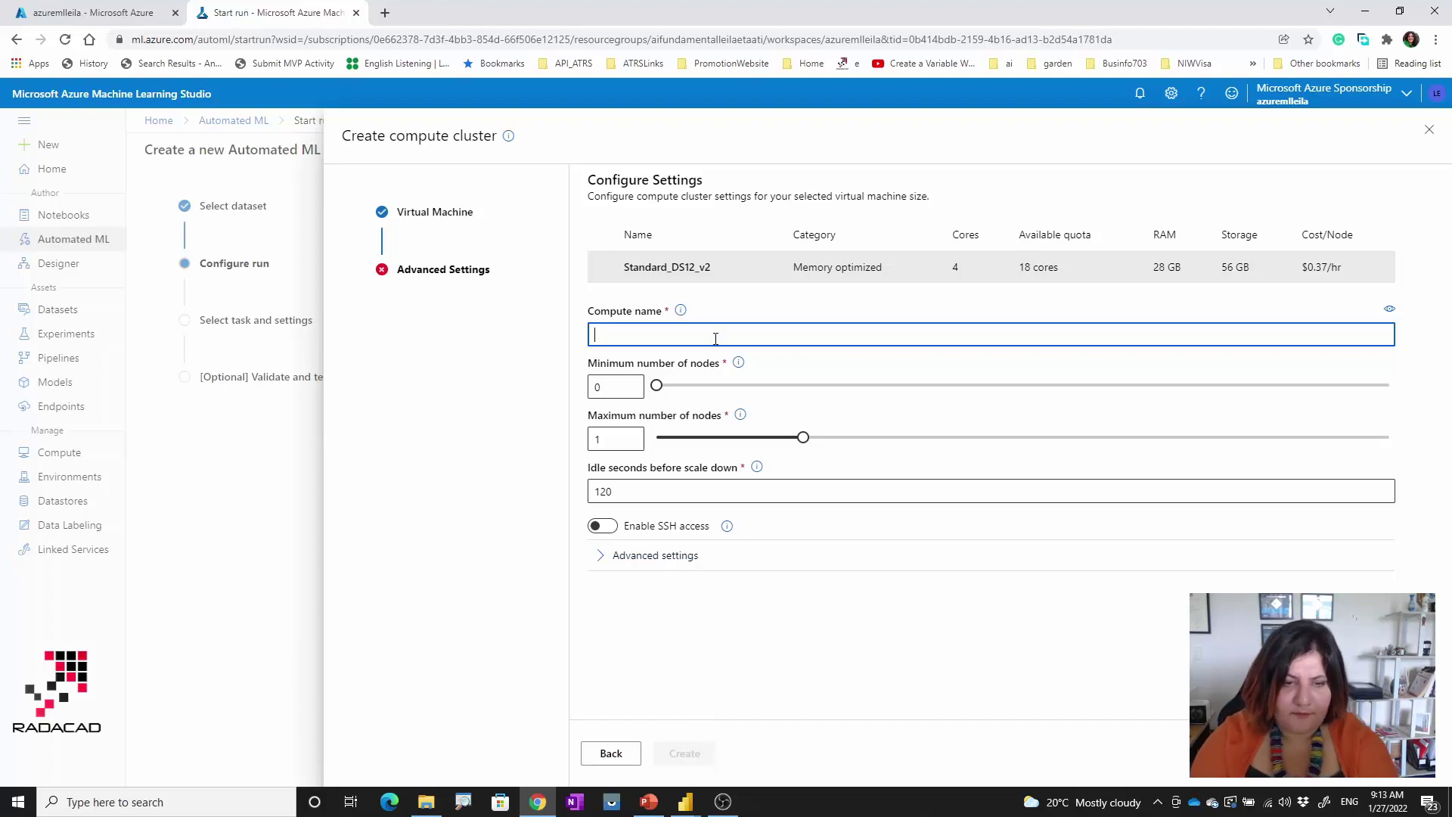
{"action": "type", "text": "coputec"}
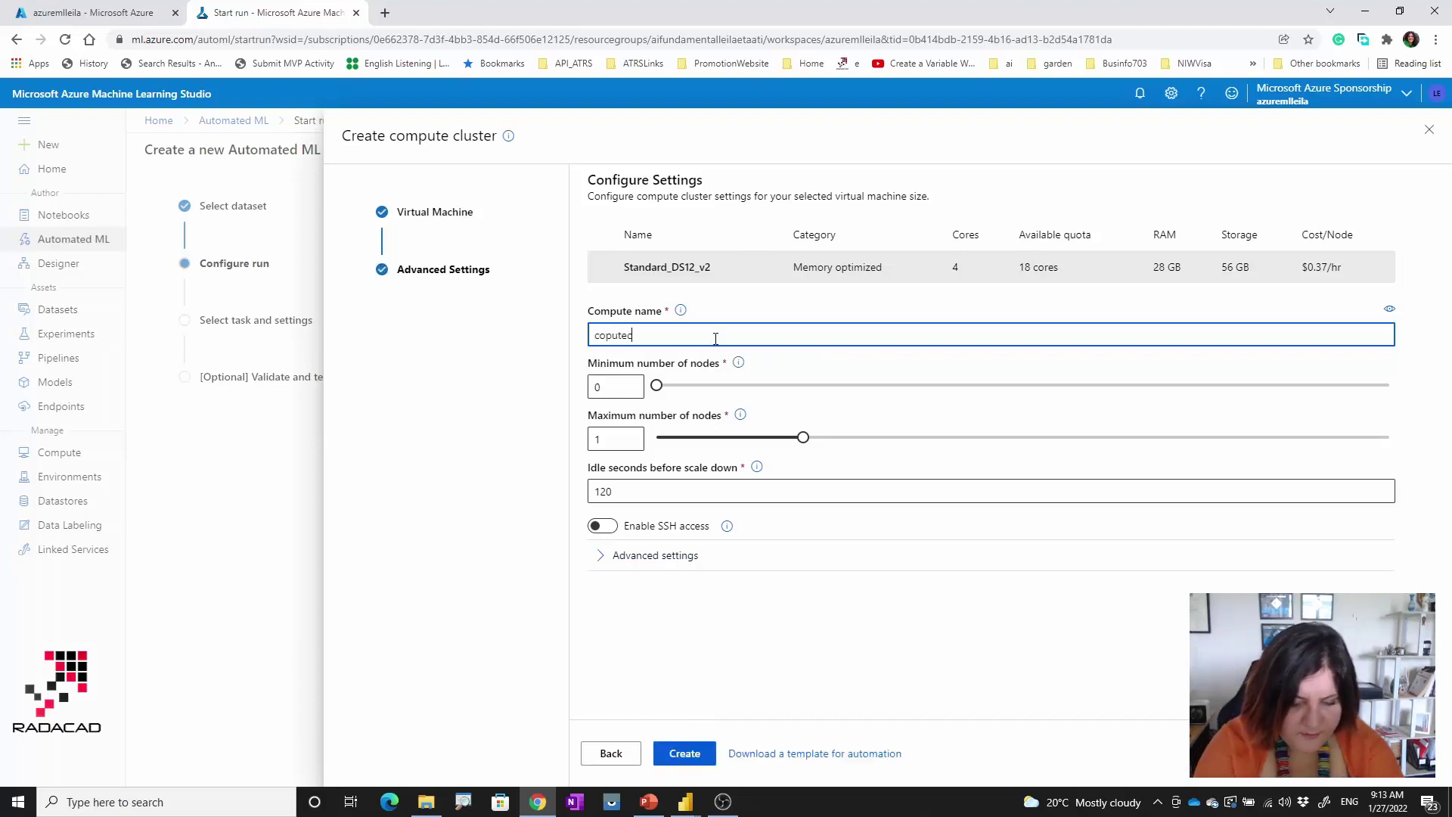
{"action": "type", "text": "luster"}
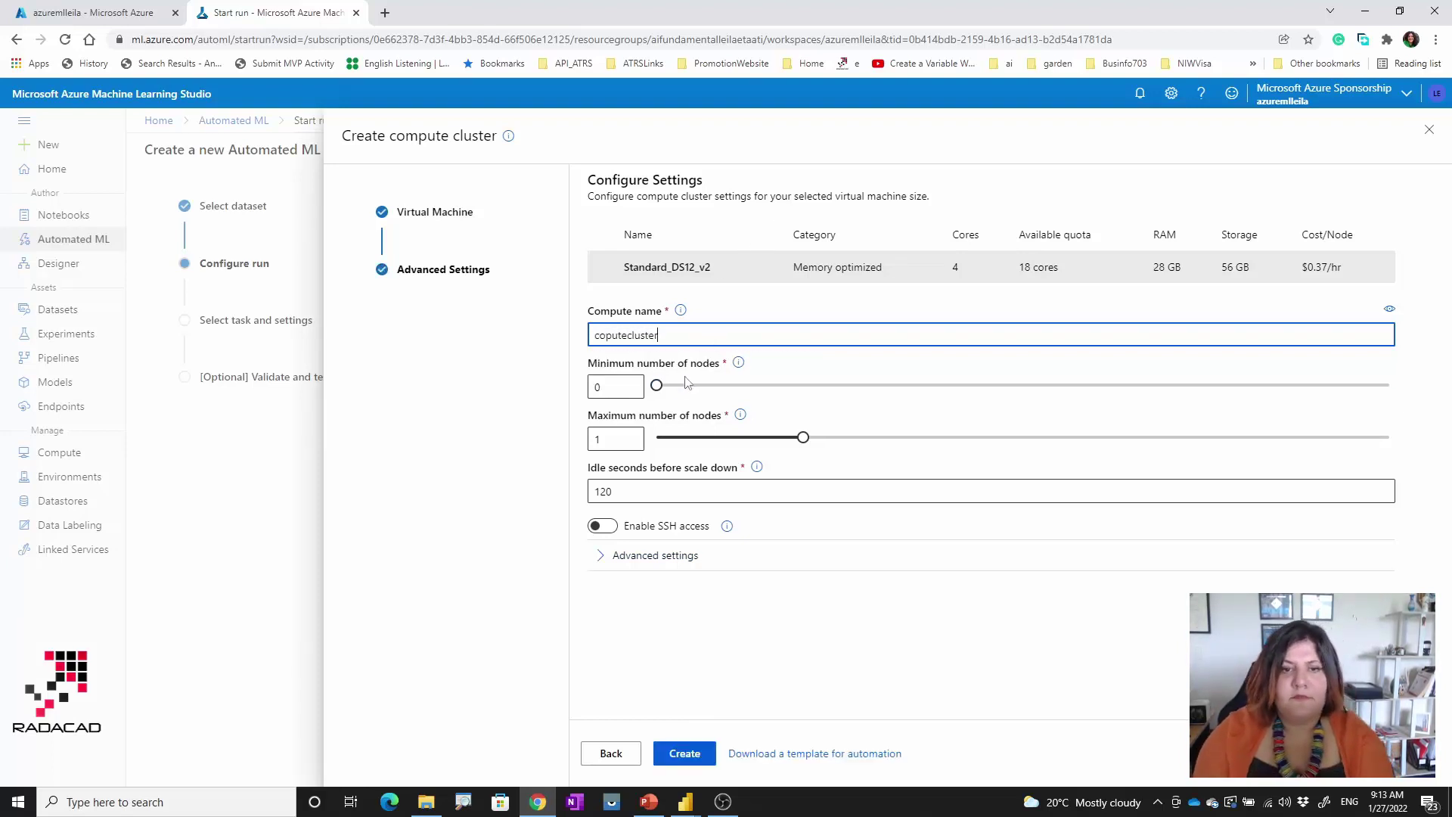
{"action": "left_click", "coordinate": [658, 387]}
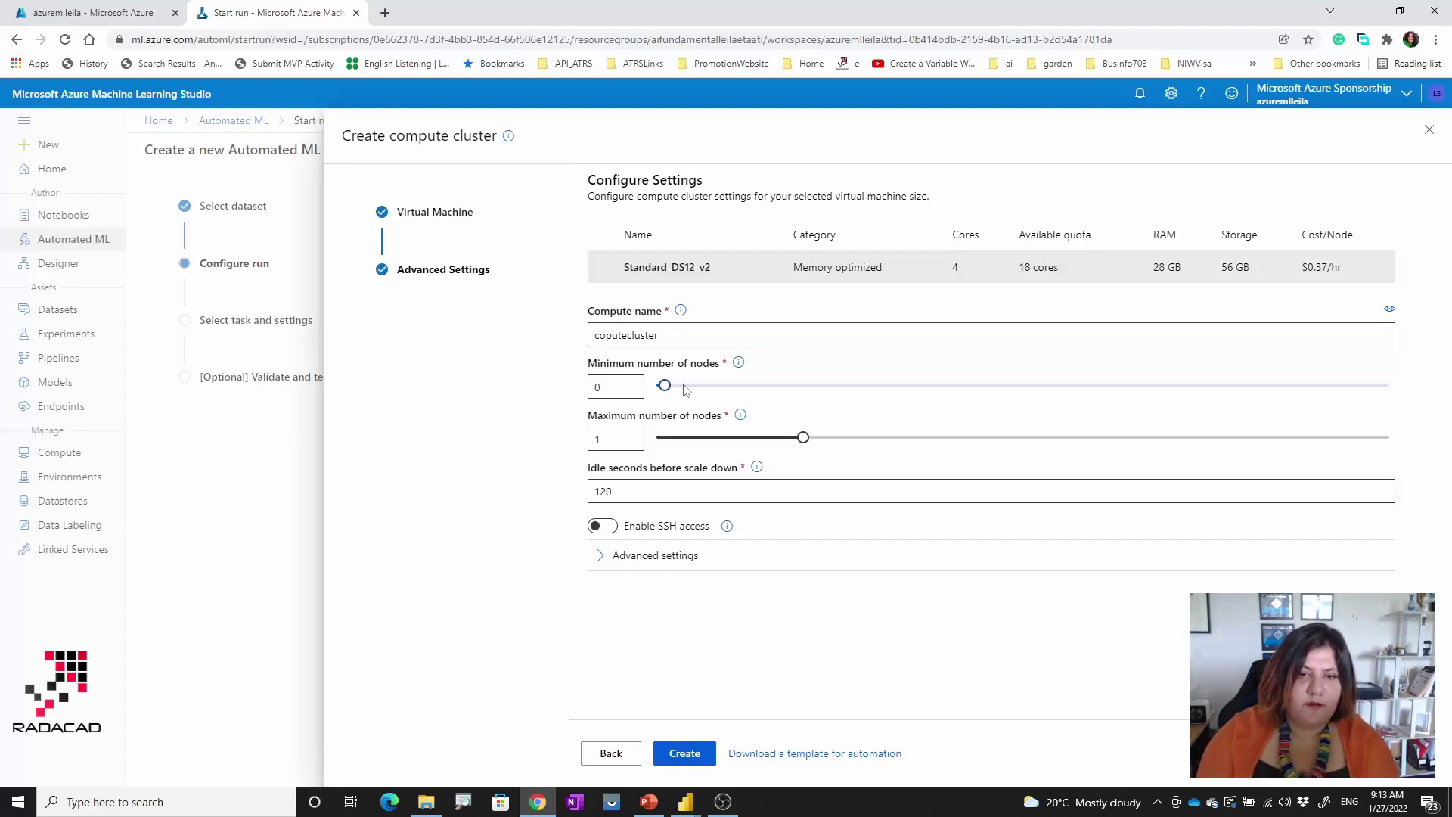
{"action": "left_click_drag", "start_coordinate": [804, 437], "coordinate": [899, 434]}
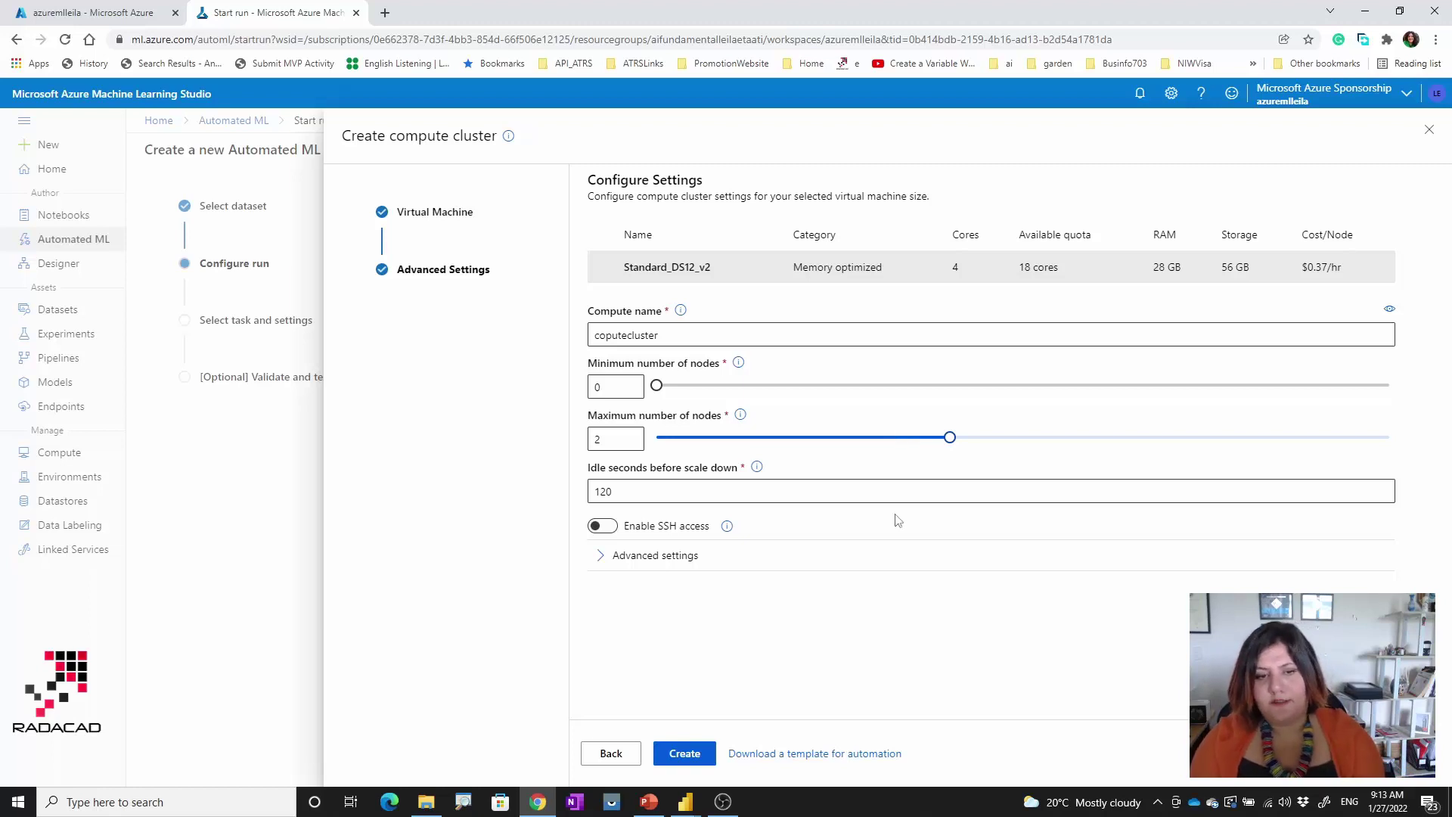
{"action": "left_click", "coordinate": [684, 753]}
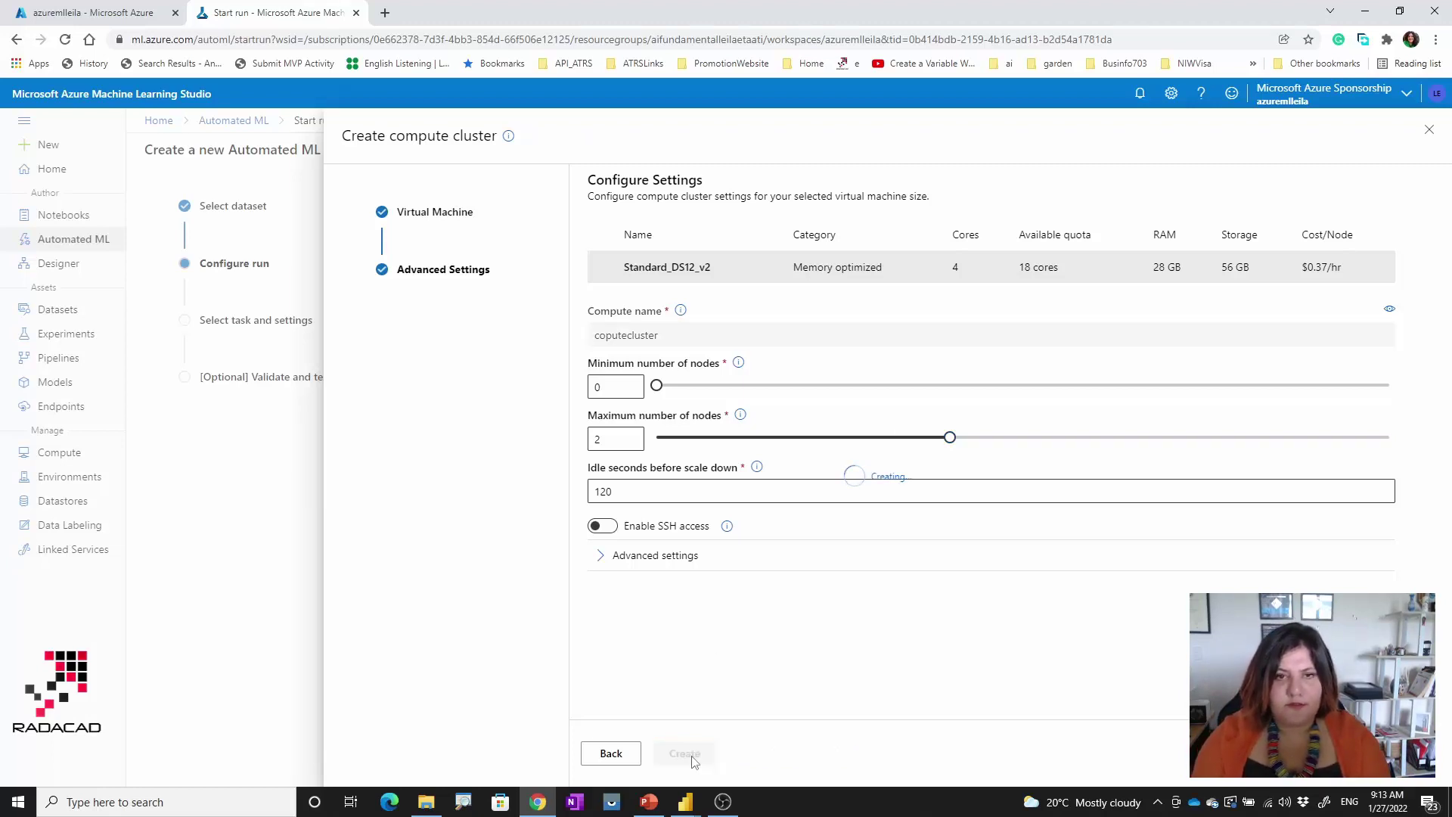
{"action": "left_click", "coordinate": [605, 557]}
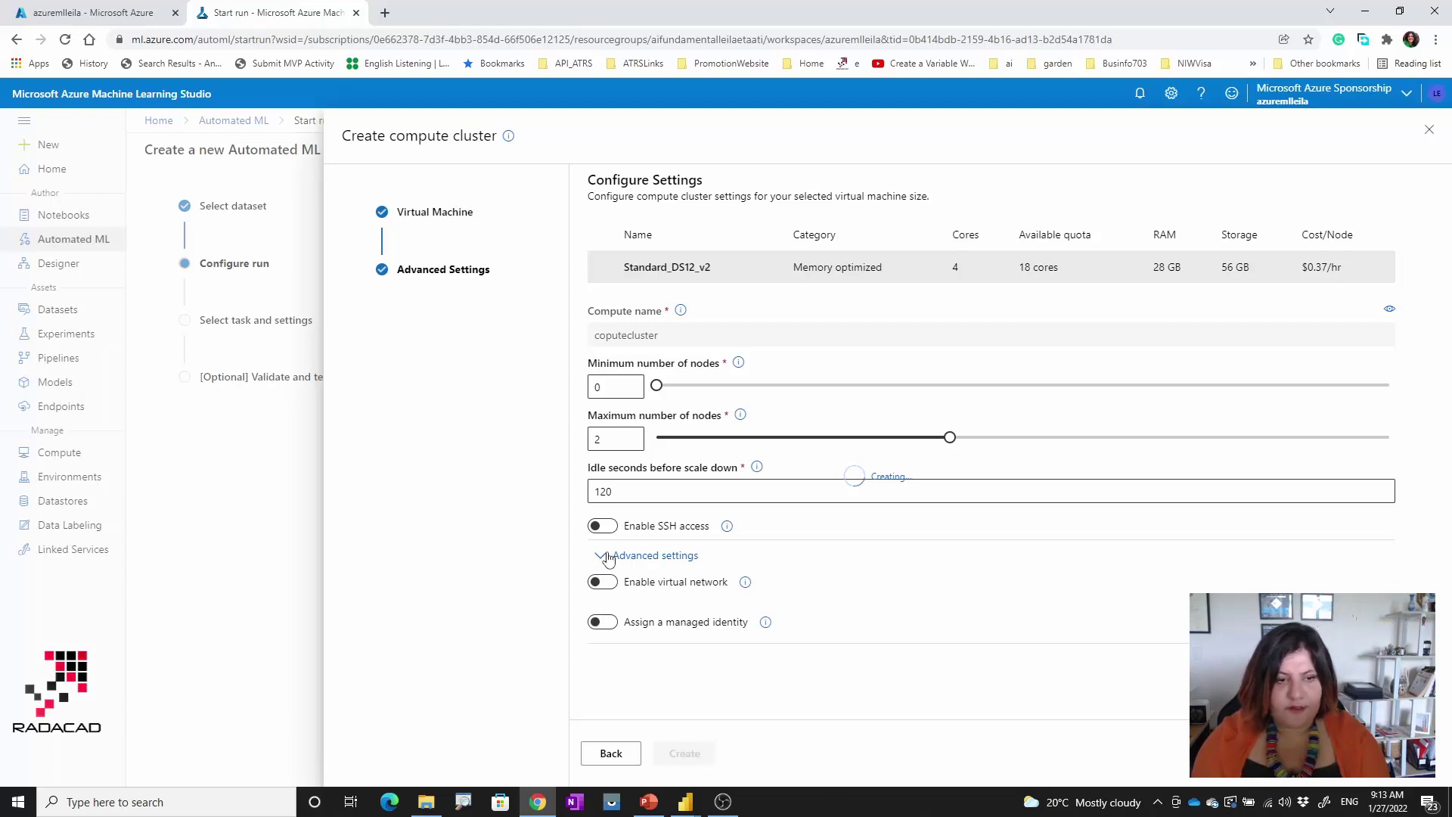
Select coputecluster as the Azure ML compute cluster and continue to the task and settings stage
{"action": "left_click", "coordinate": [555, 512]}
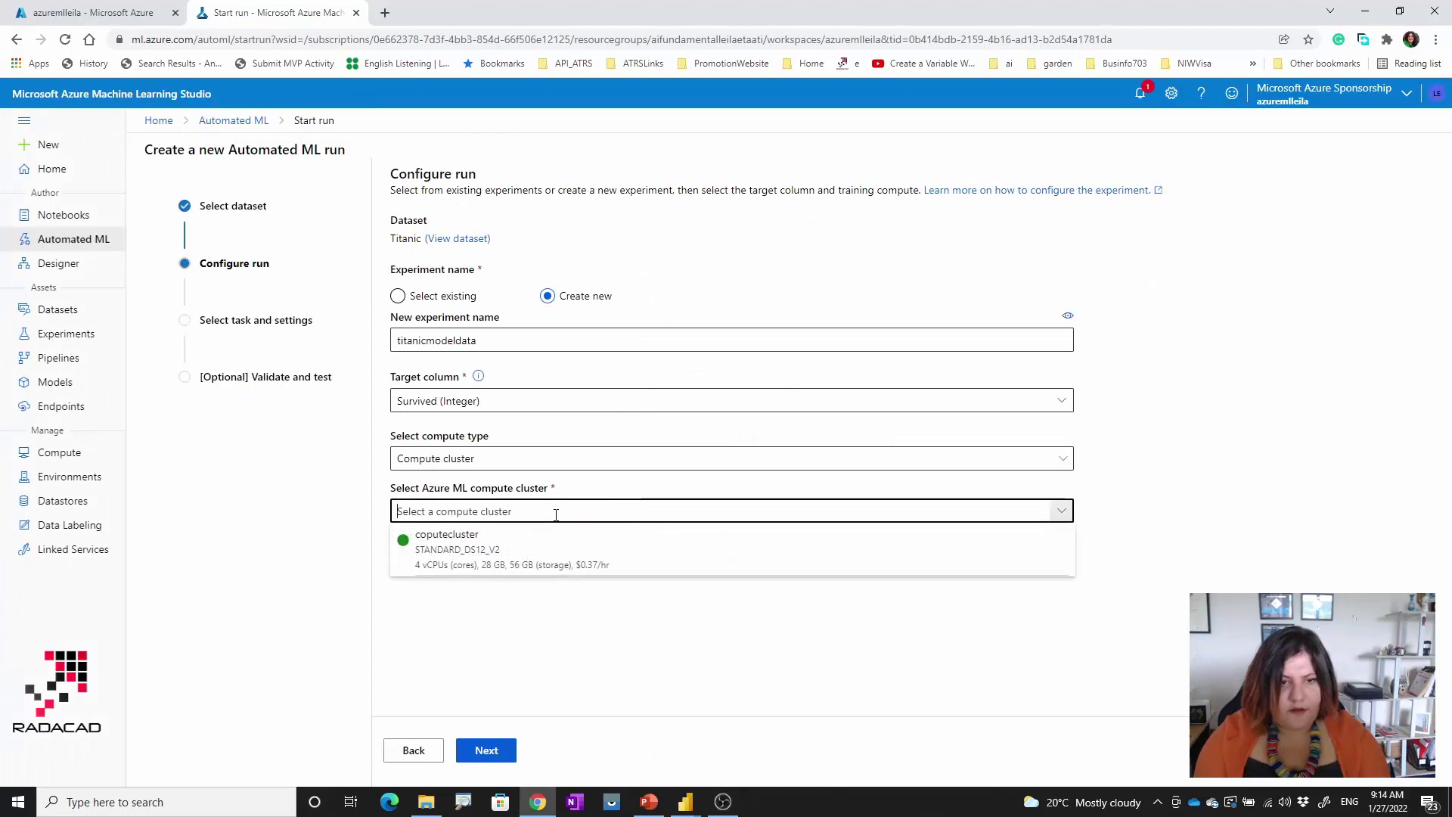
{"action": "left_click", "coordinate": [454, 548]}
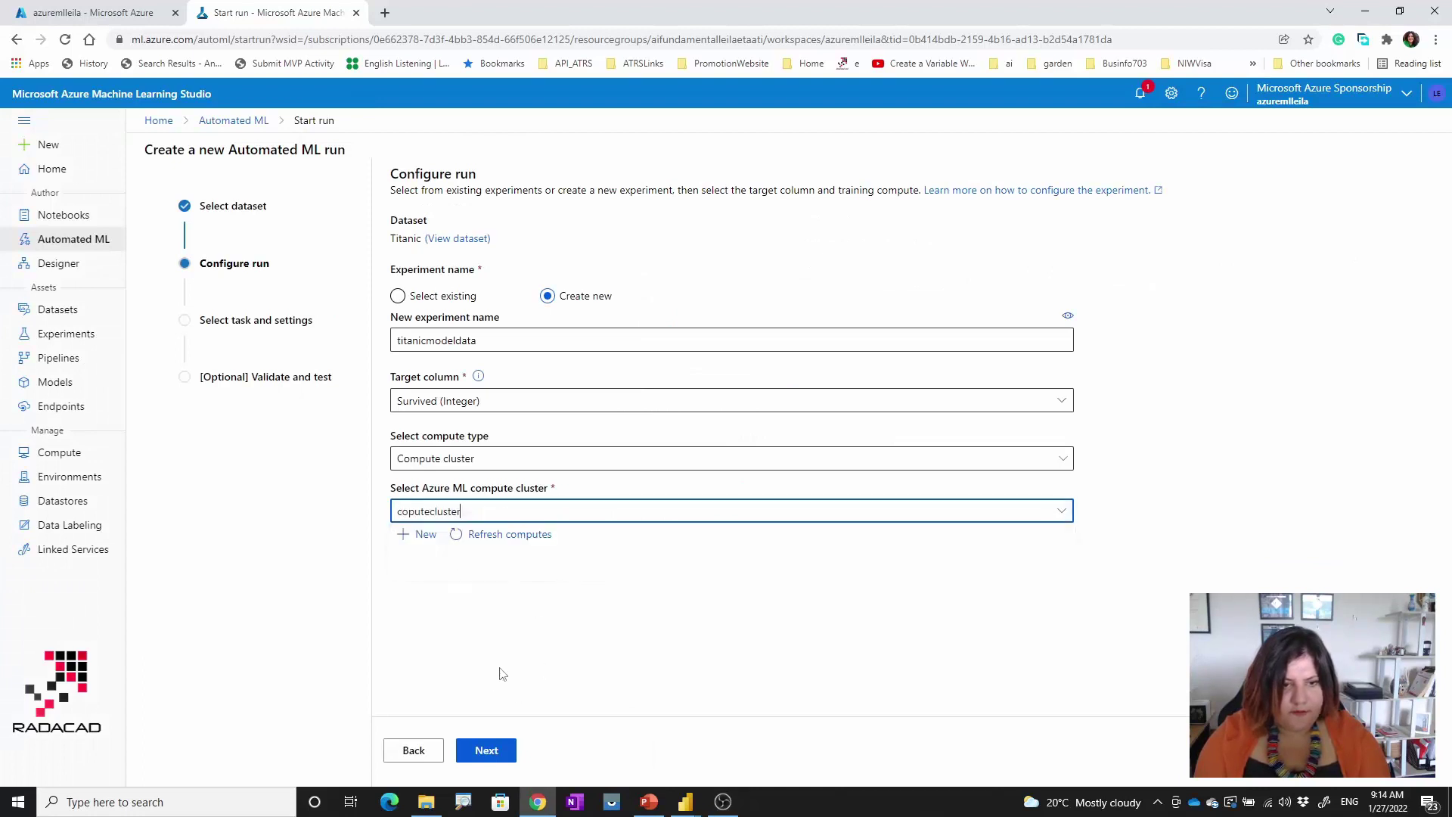
{"action": "left_click", "coordinate": [491, 755]}
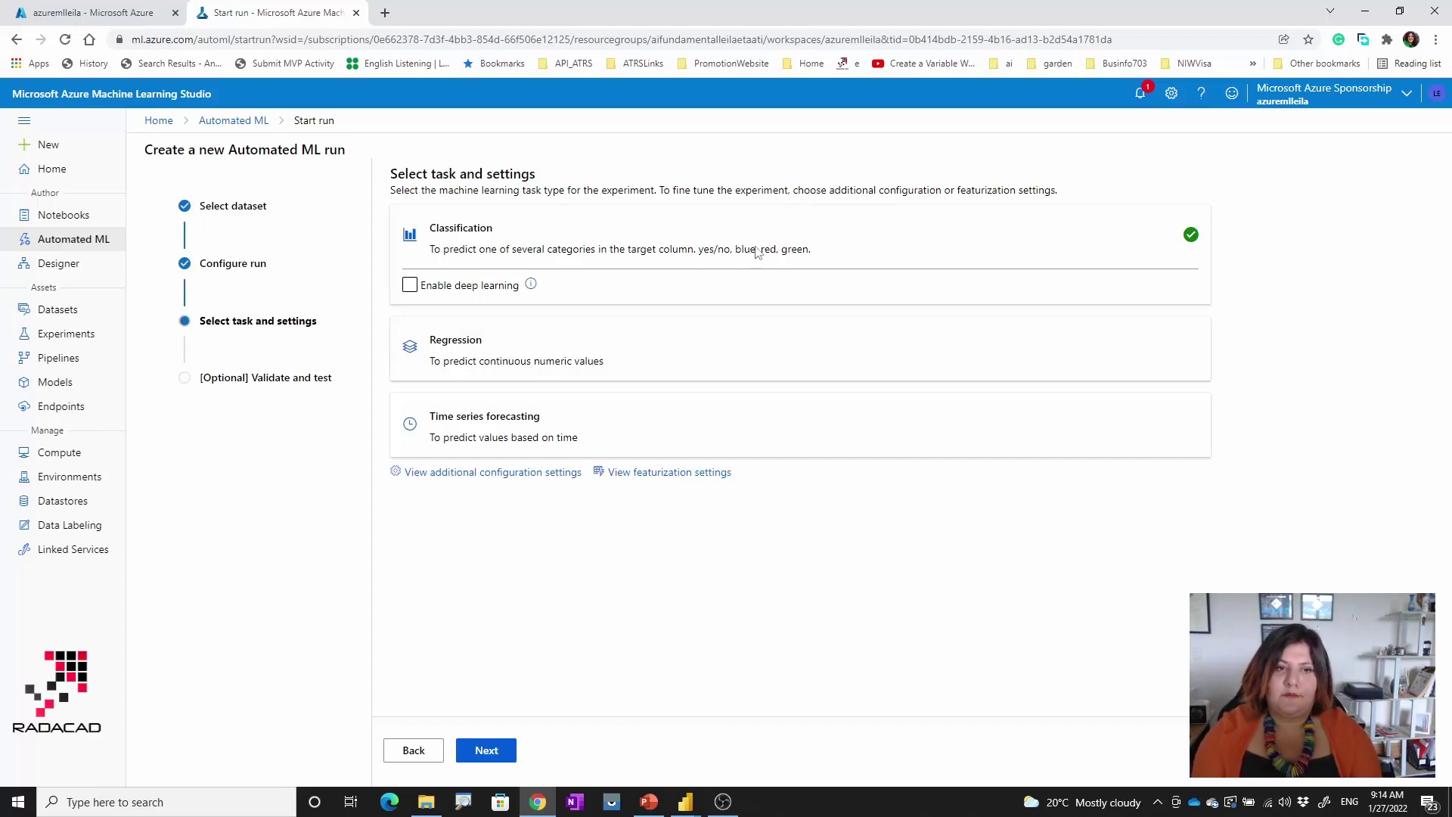
Keep Classification without deep learning, and keep AUC weighted as the primary metric in the additional configuration settings
{"action": "left_click", "coordinate": [409, 286]}
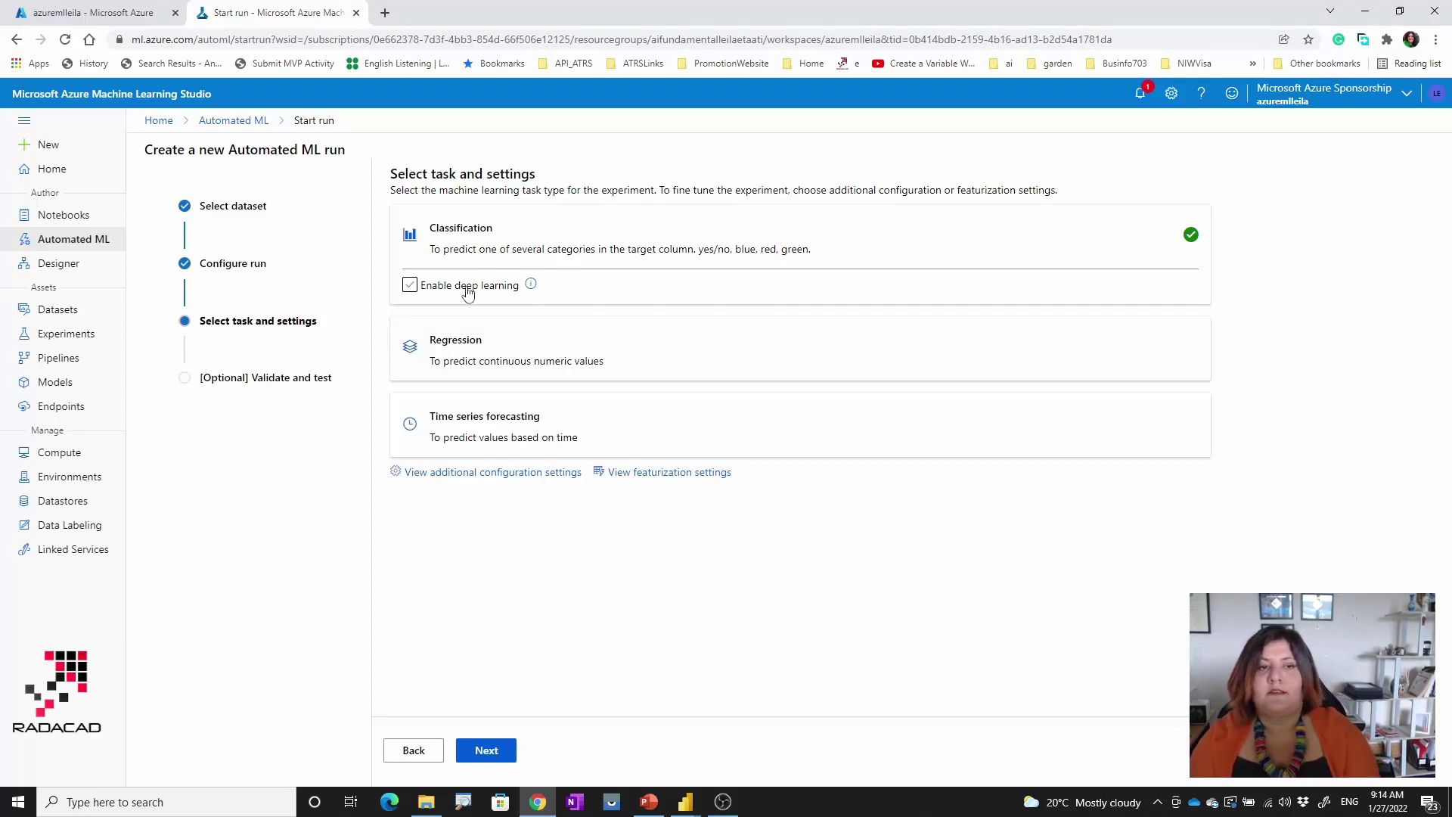
{"action": "left_click", "coordinate": [530, 286]}
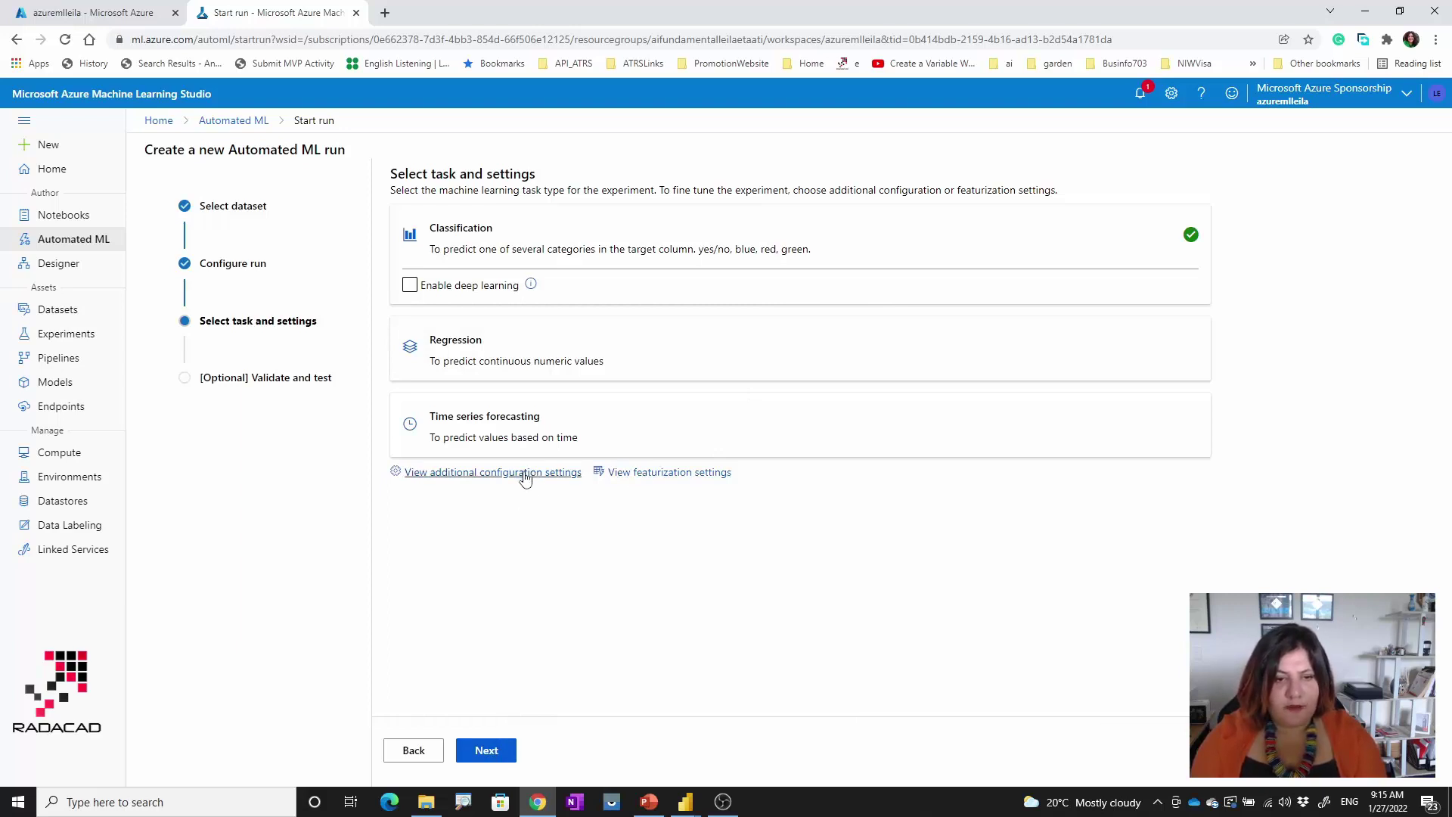
{"action": "left_click", "coordinate": [526, 473]}
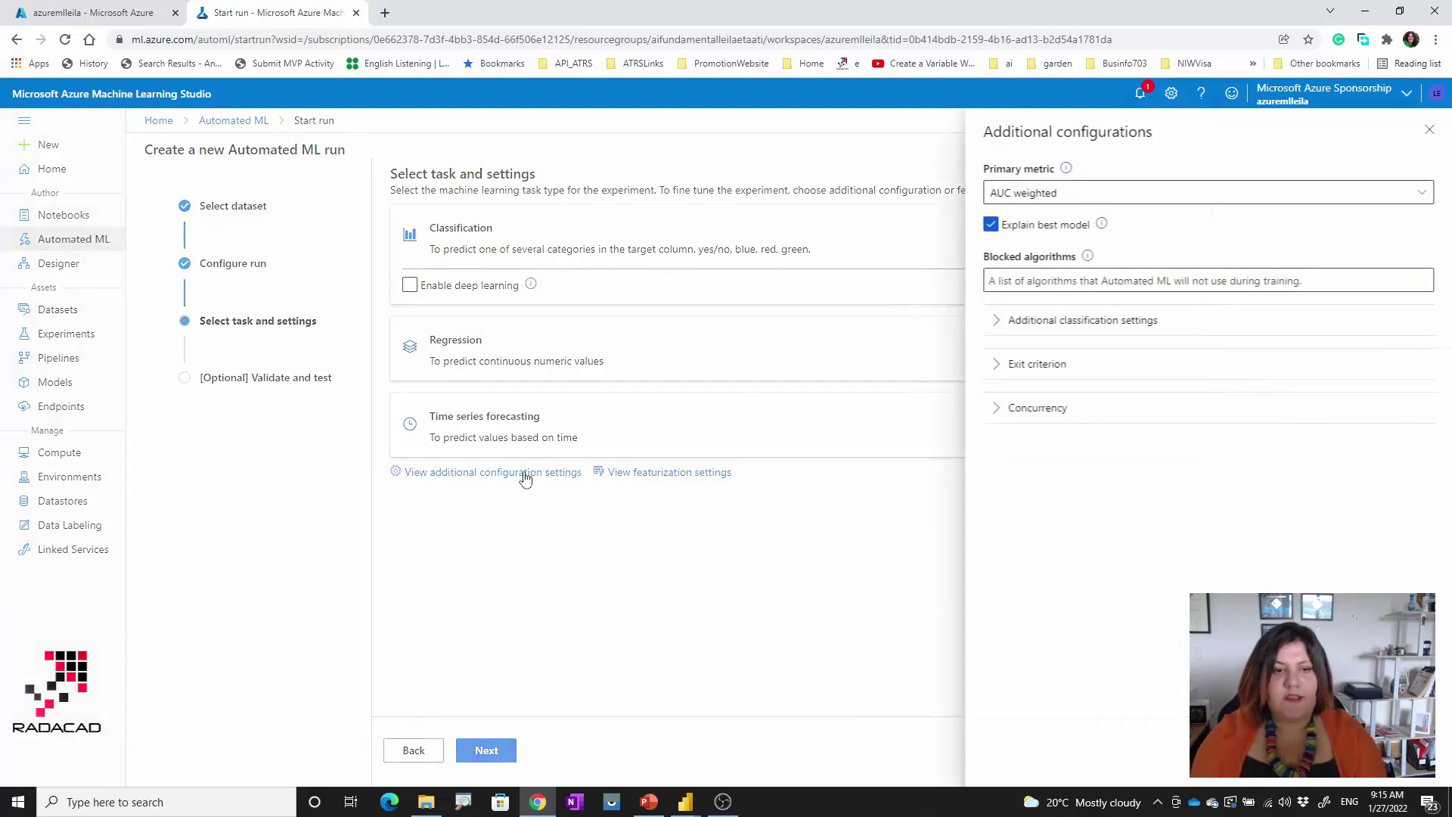
{"action": "left_click", "coordinate": [1153, 190]}
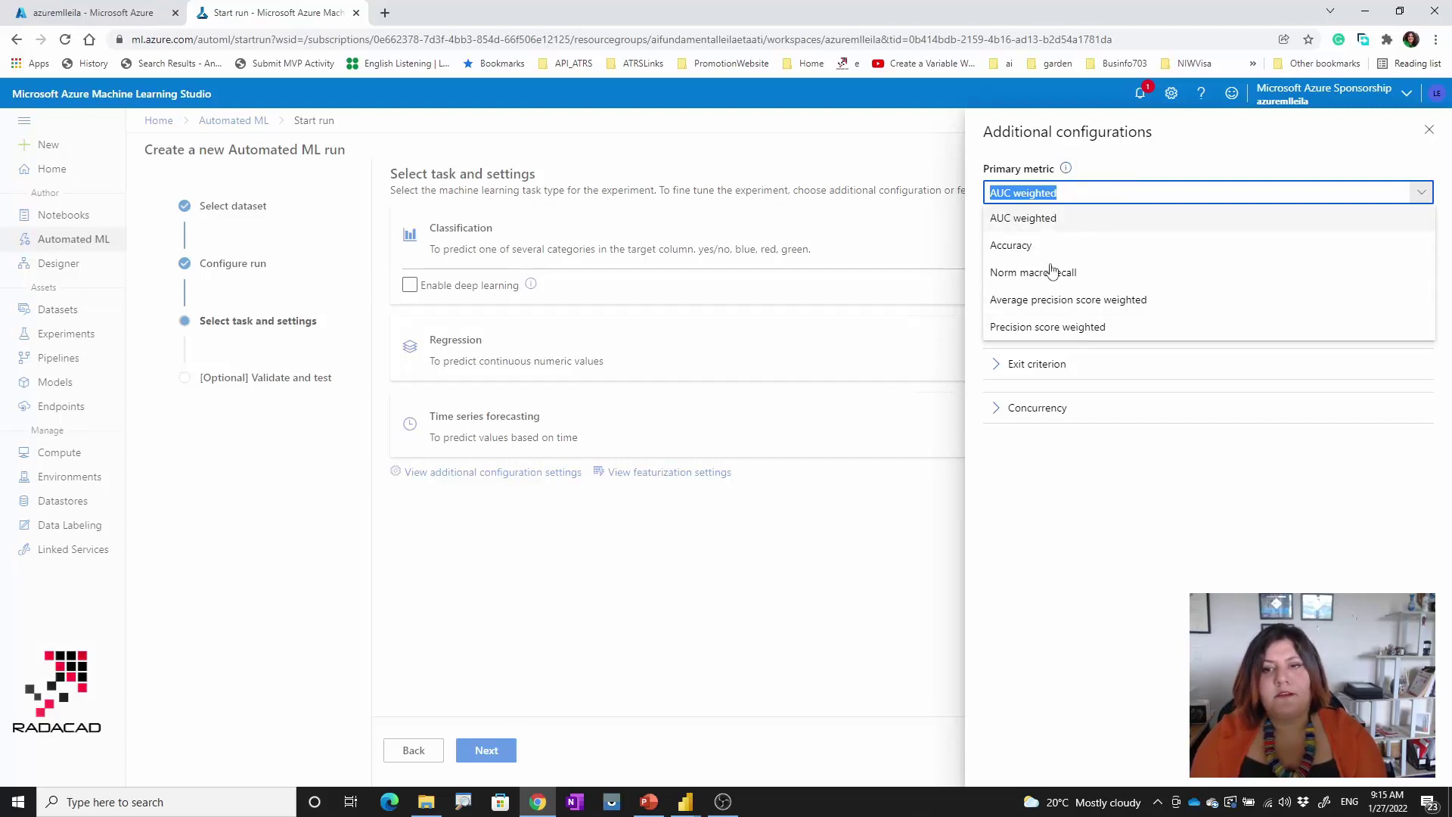
{"action": "left_click", "coordinate": [1112, 165]}
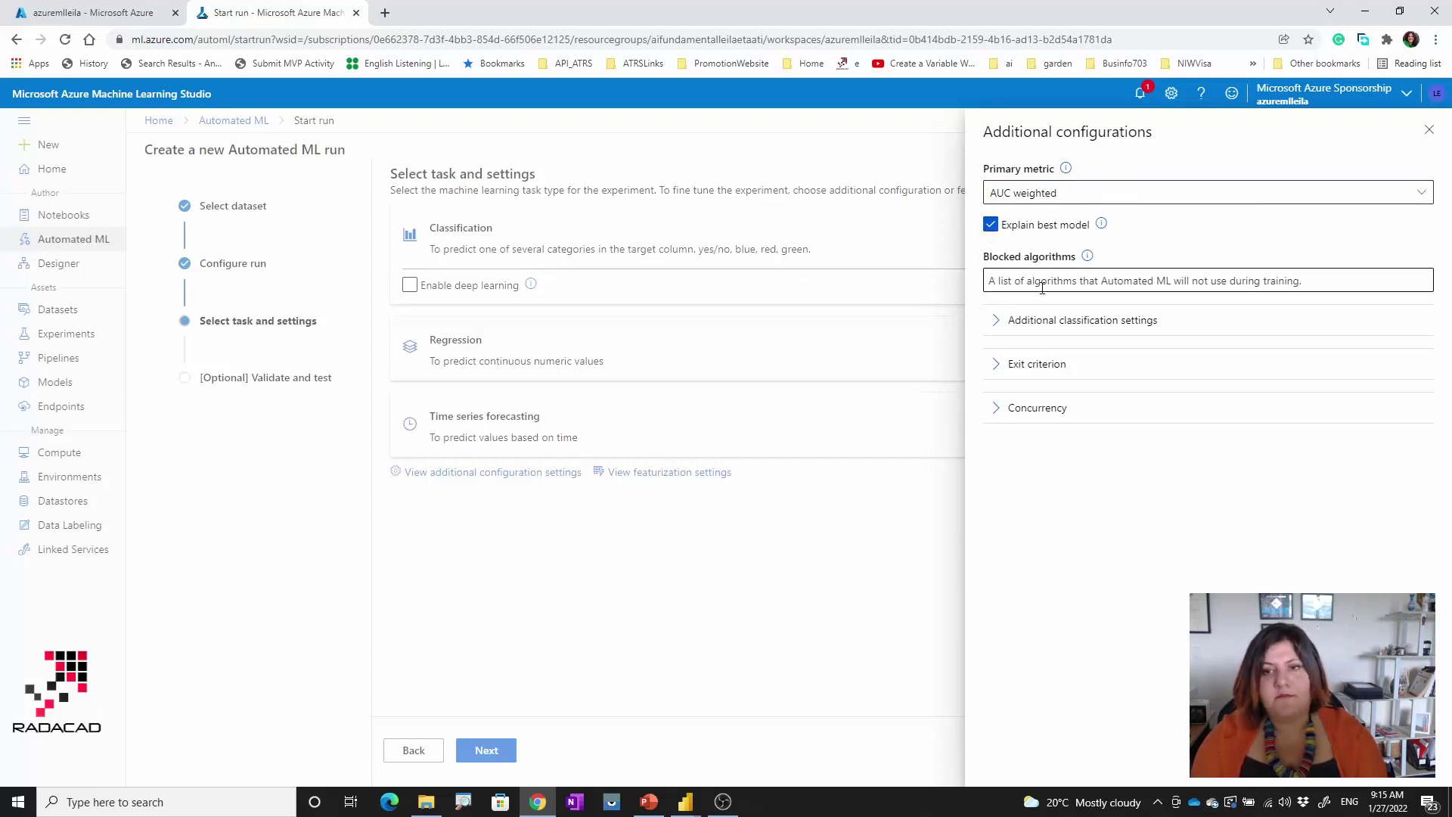
Block every available algorithm except LogisticRegression and KNN from being used in training
{"action": "left_click", "coordinate": [1067, 281]}
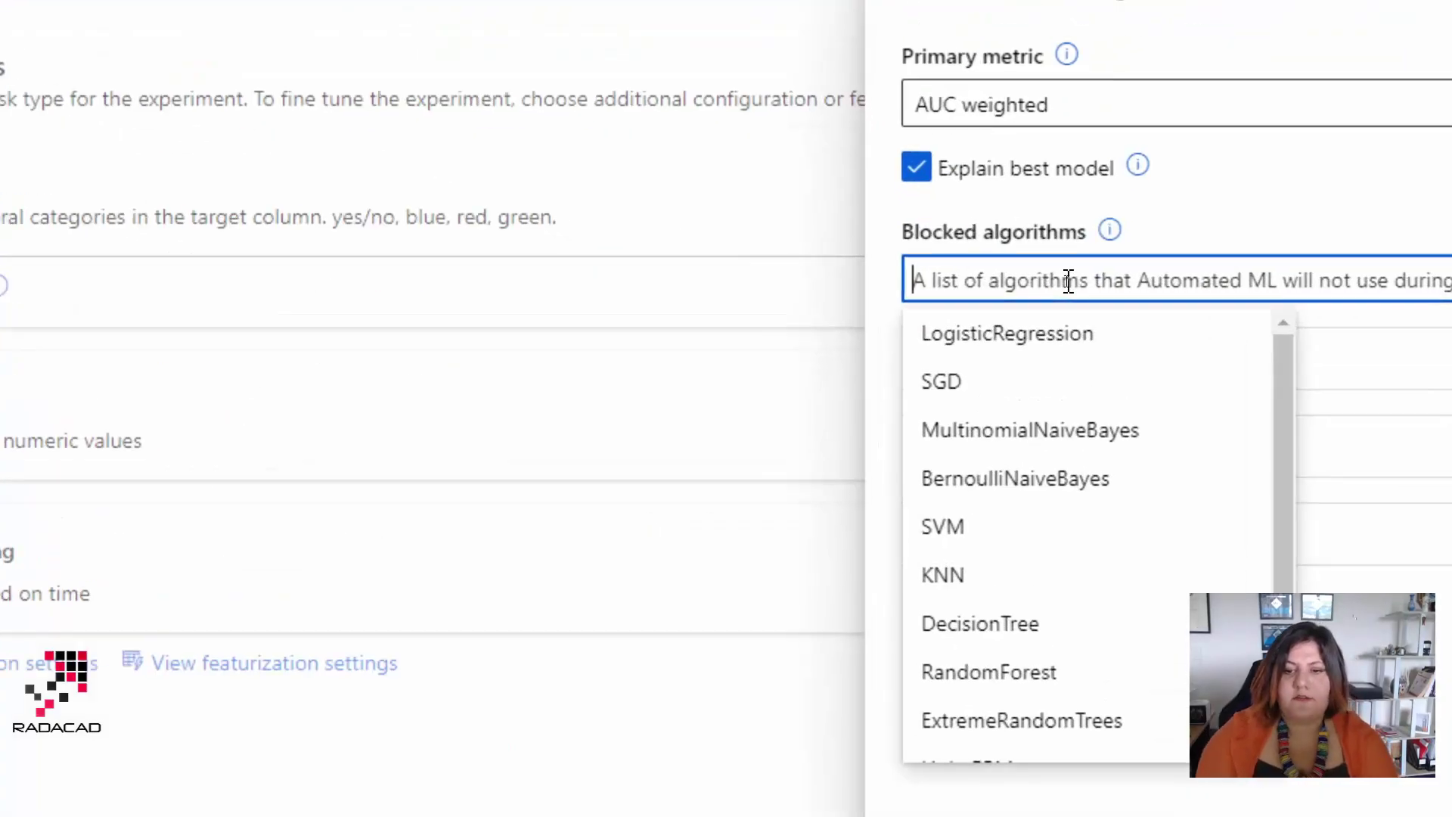
{"action": "scroll", "coordinate": [1047, 583], "scroll_direction": "down", "scroll_amount": 3}
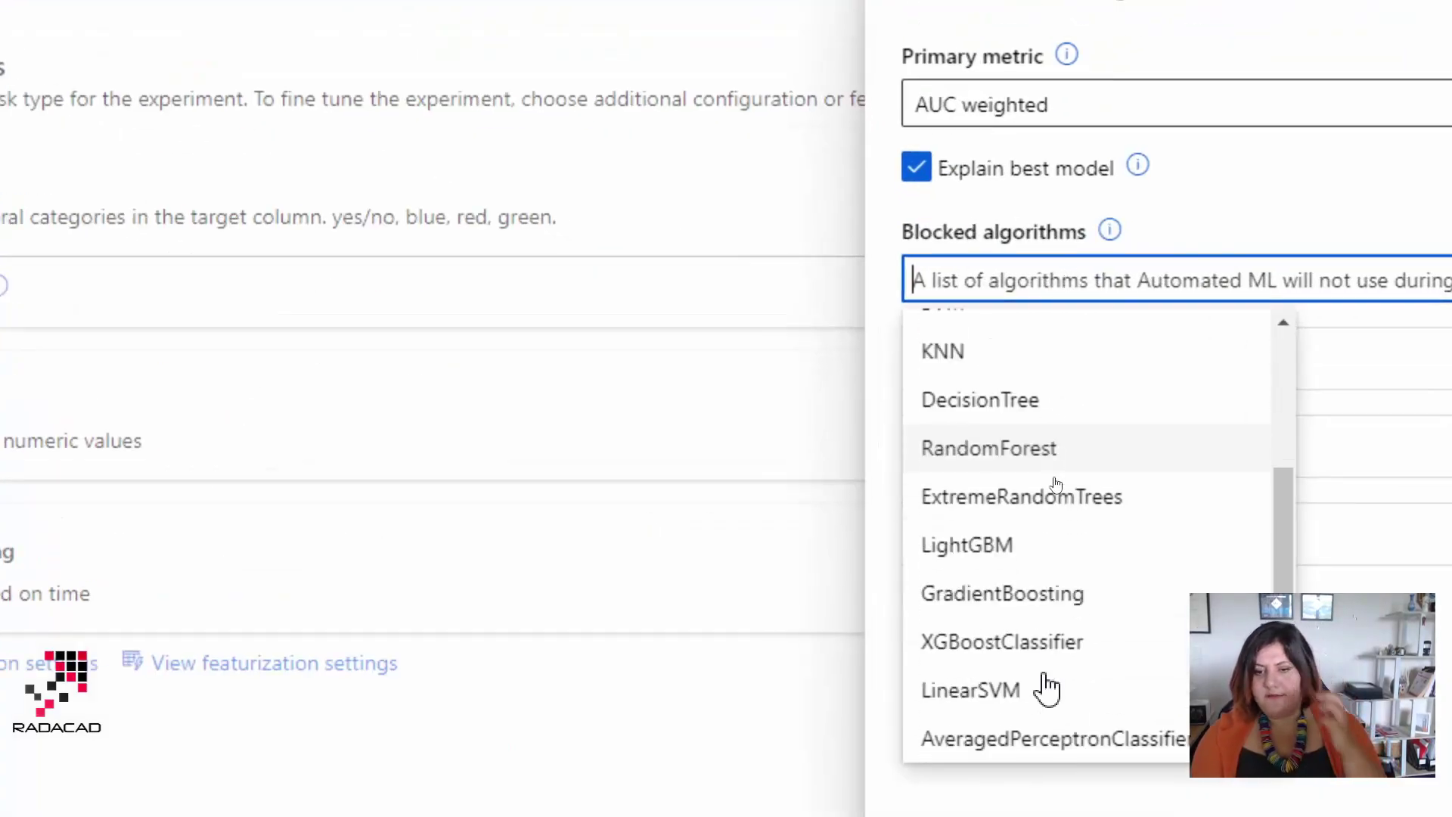
{"action": "scroll", "coordinate": [1045, 687], "scroll_direction": "up", "scroll_amount": 3}
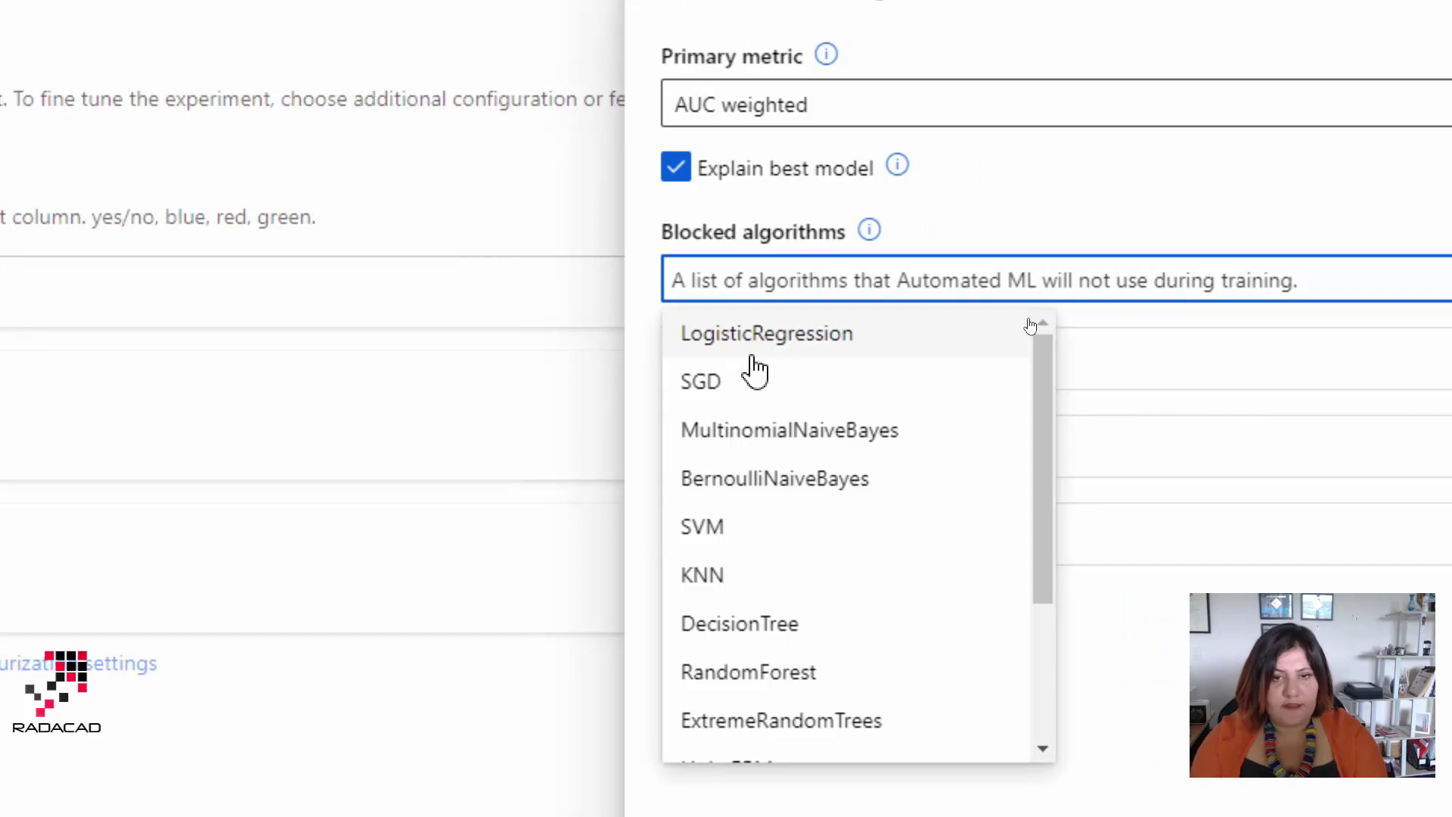
{"action": "left_click", "coordinate": [717, 388]}
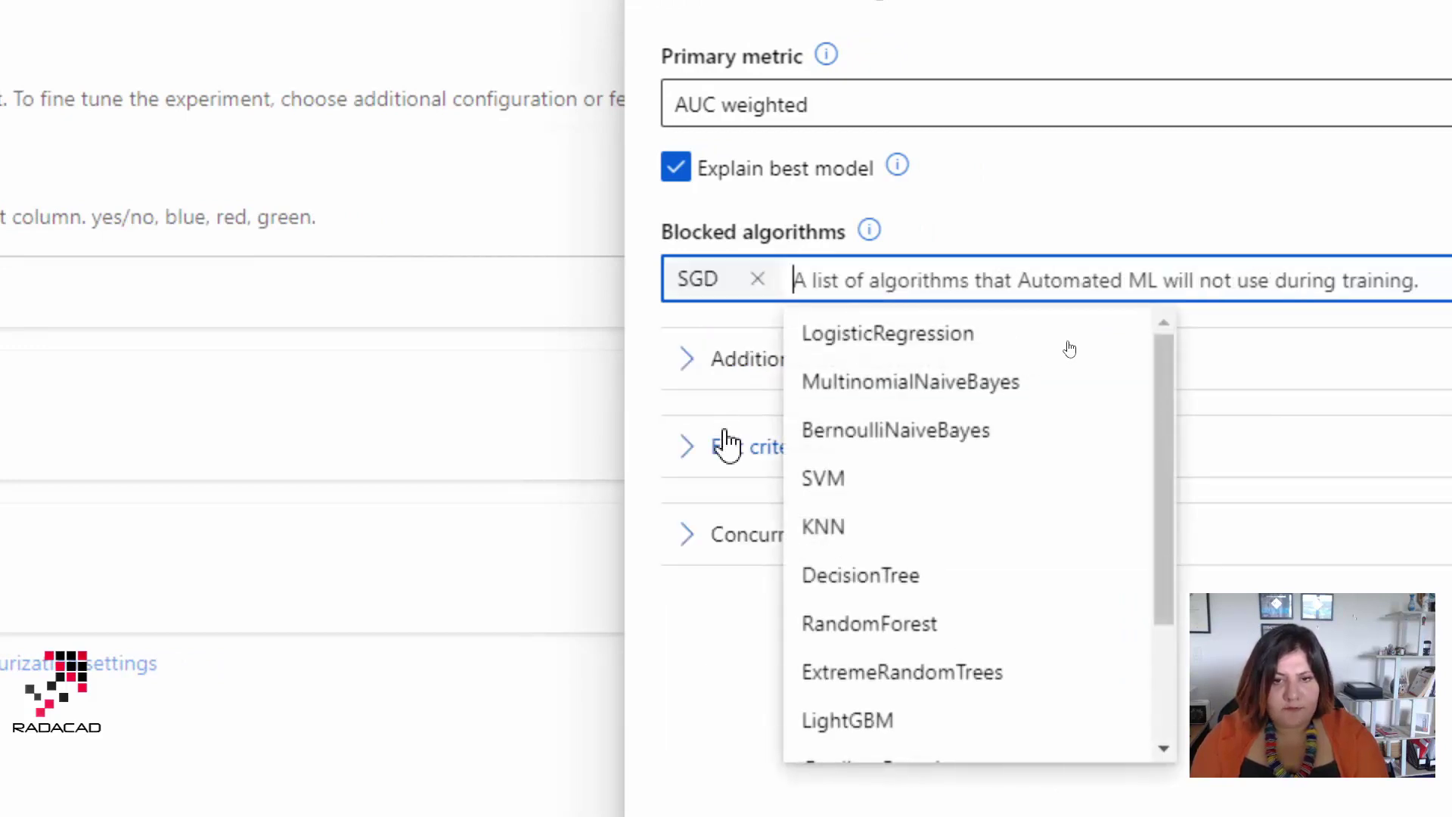
{"action": "left_click", "coordinate": [919, 386]}
{"action": "left_click", "coordinate": [1208, 408]}
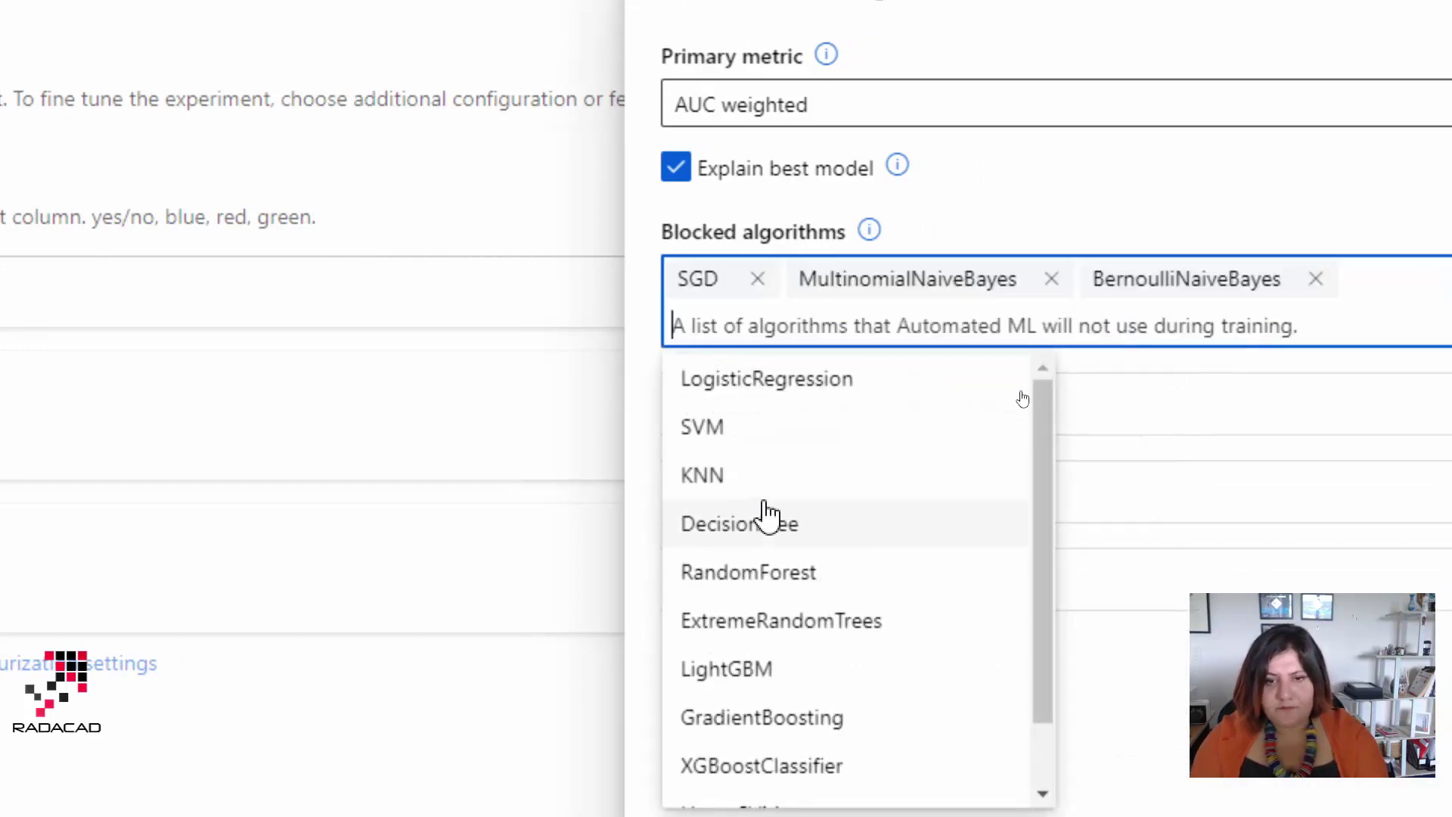
{"action": "left_click", "coordinate": [715, 428]}
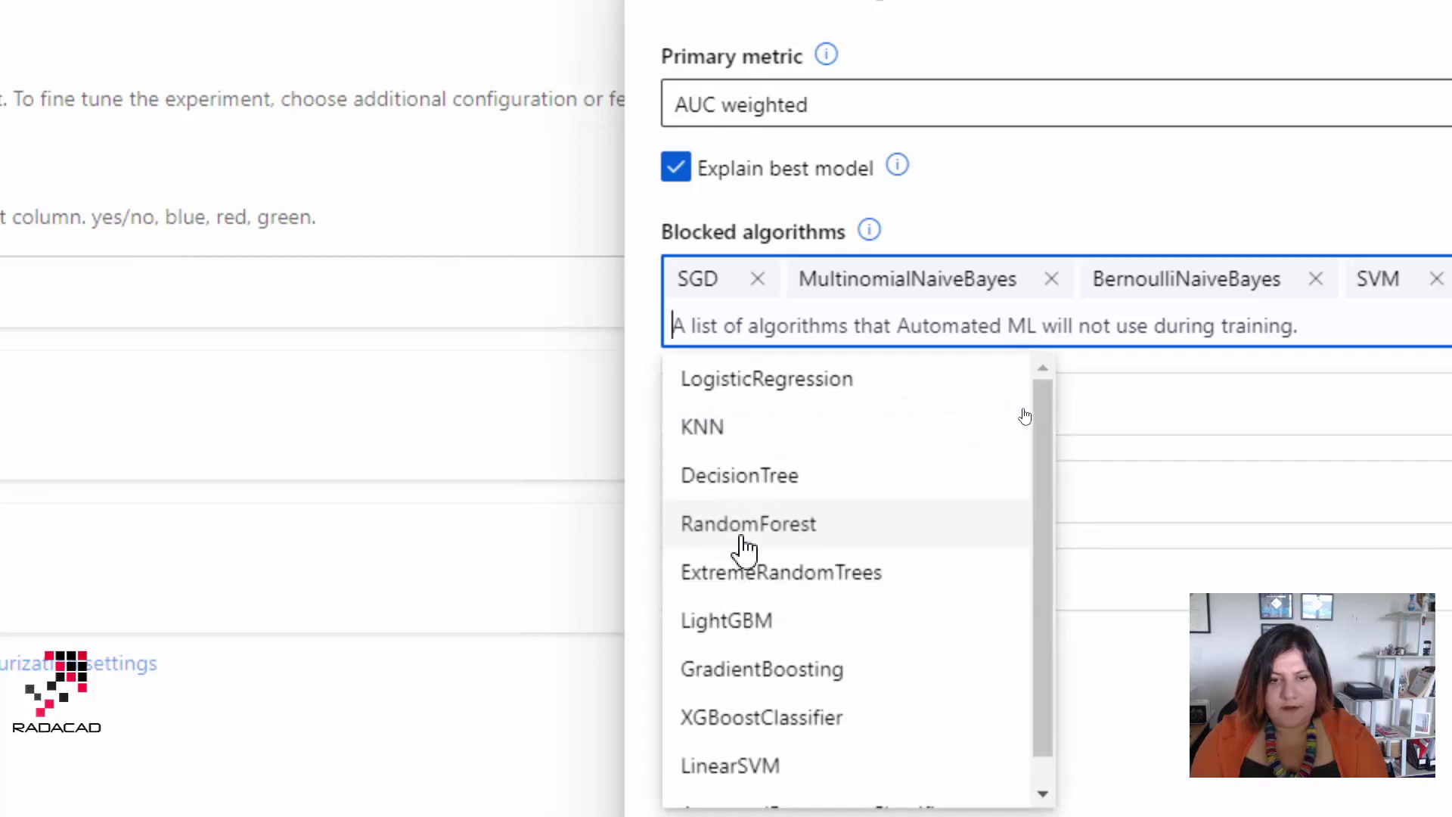
{"action": "left_click", "coordinate": [740, 475]}
{"action": "left_click", "coordinate": [739, 521]}
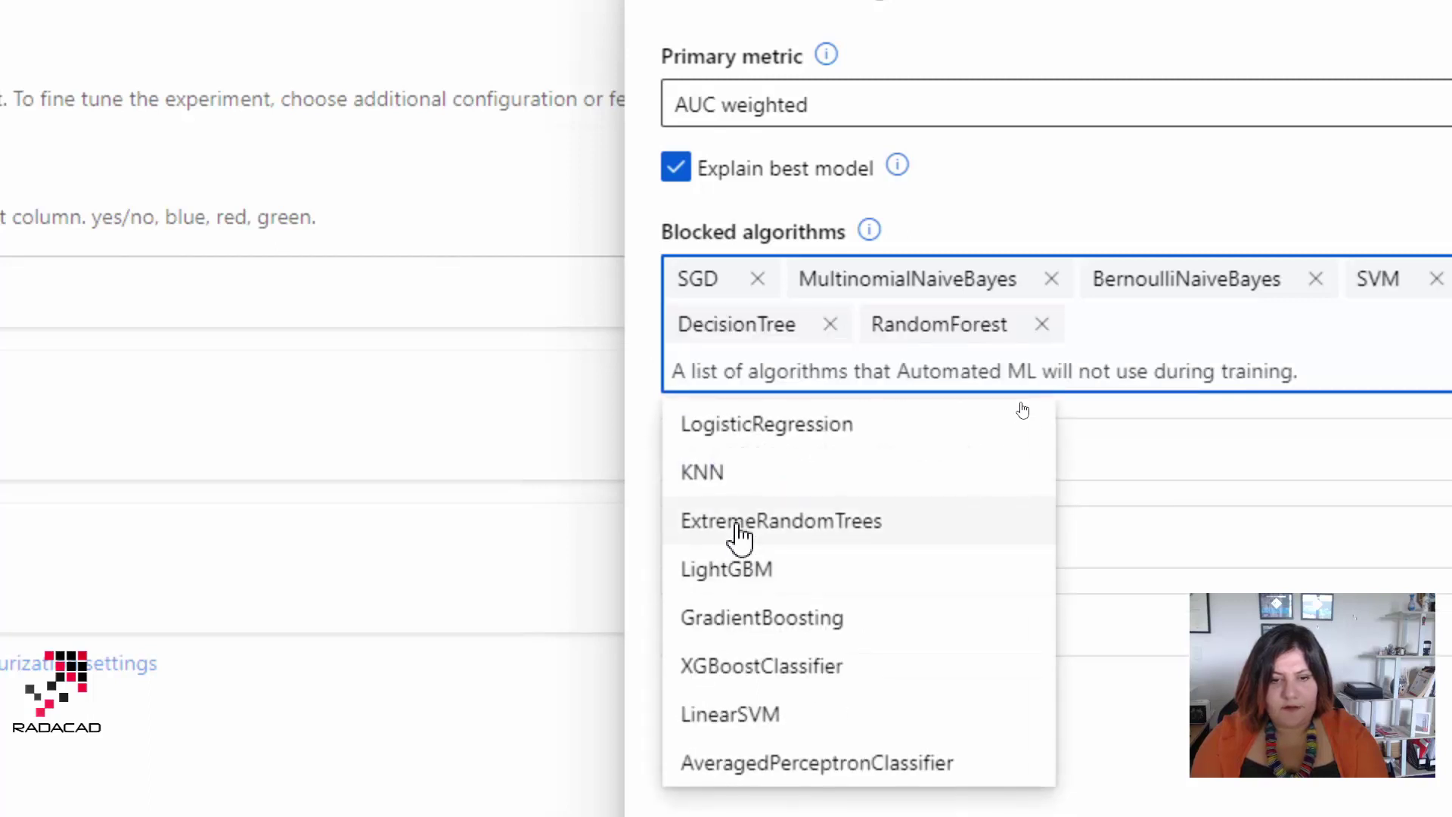
{"action": "left_click", "coordinate": [723, 631]}
{"action": "left_click", "coordinate": [722, 666]}
{"action": "left_click", "coordinate": [733, 625]}
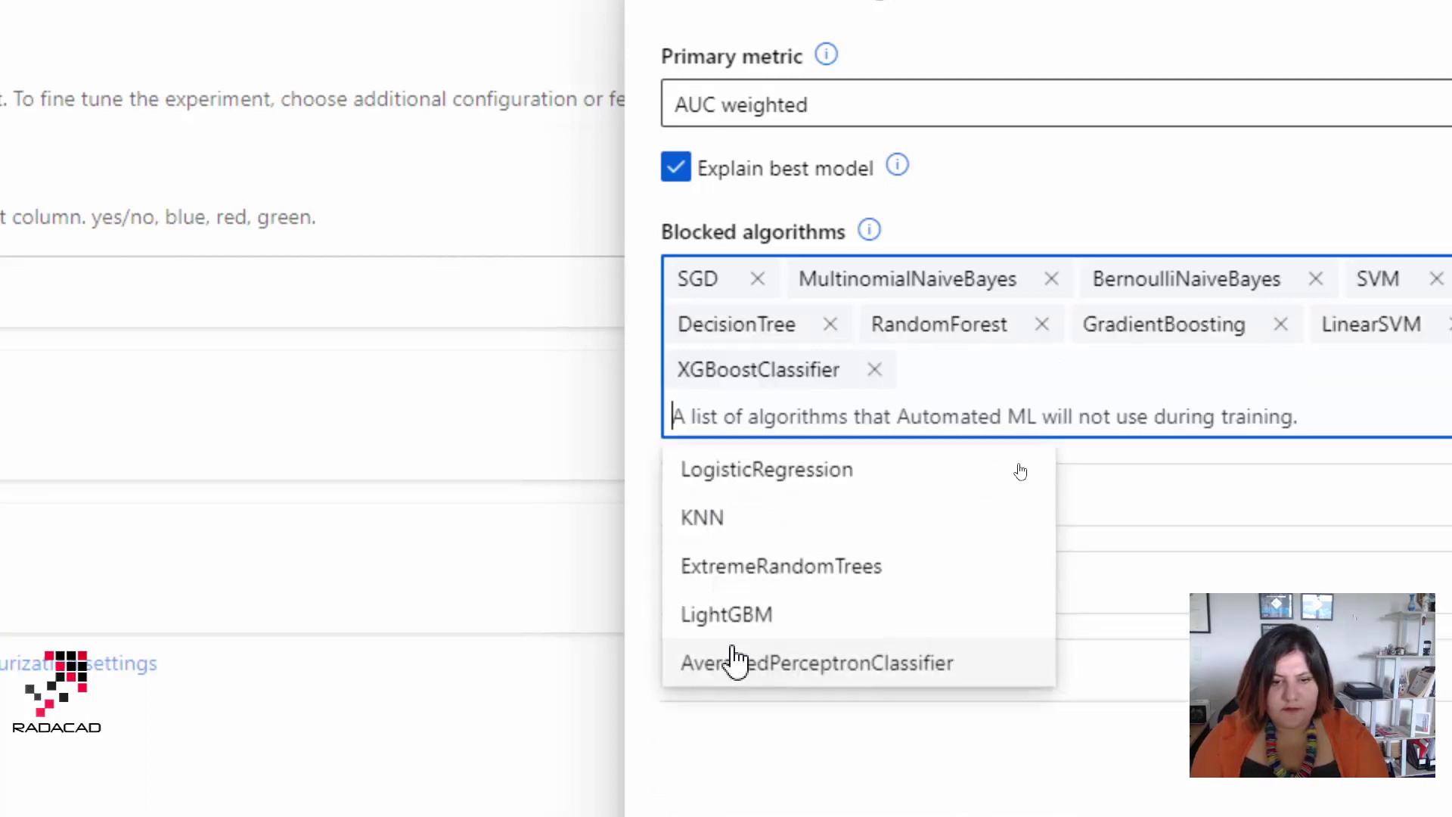
{"action": "left_click", "coordinate": [732, 661]}
{"action": "left_click", "coordinate": [732, 616]}
{"action": "left_click", "coordinate": [740, 566]}
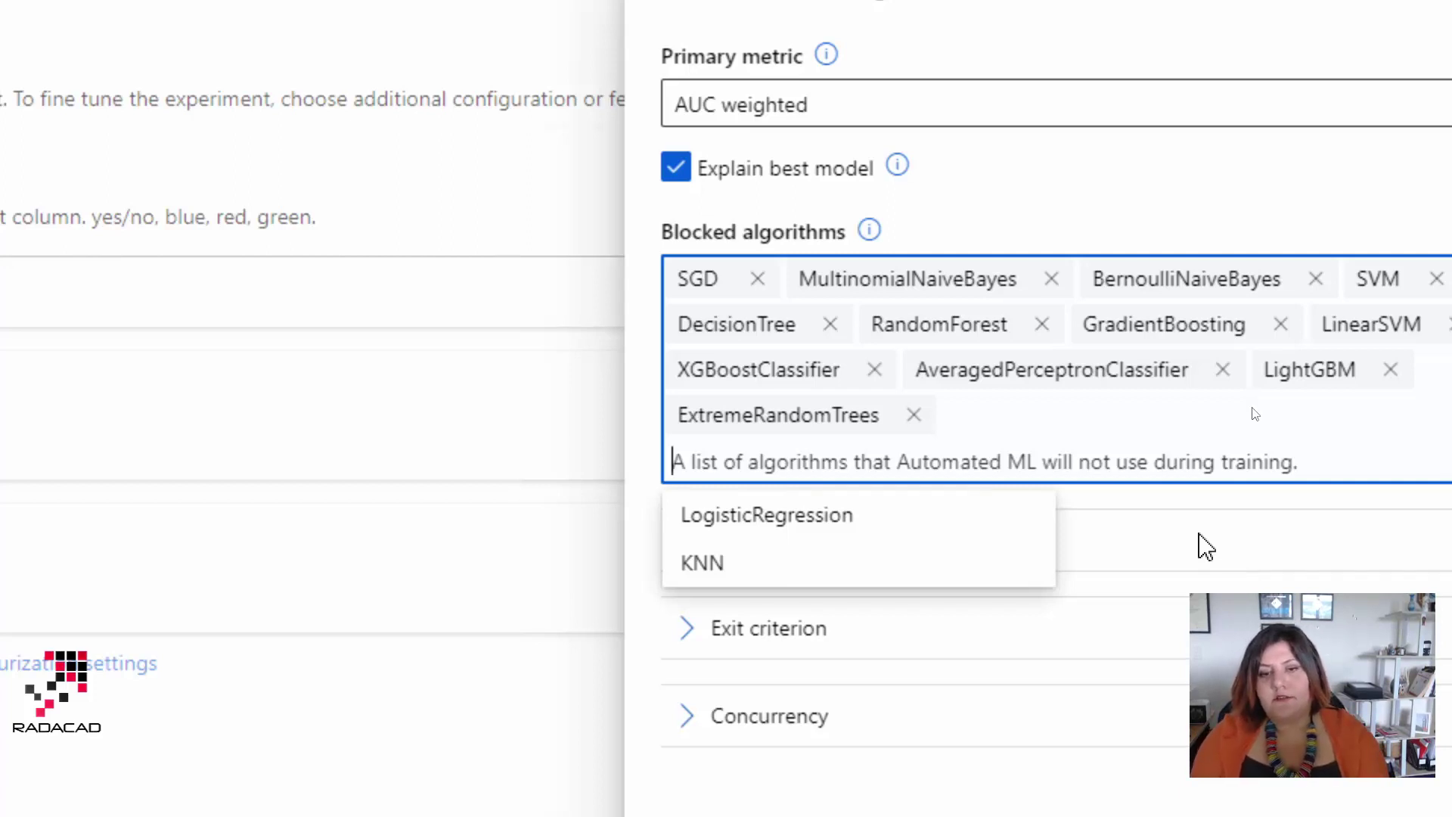
{"action": "left_click", "coordinate": [1207, 547]}
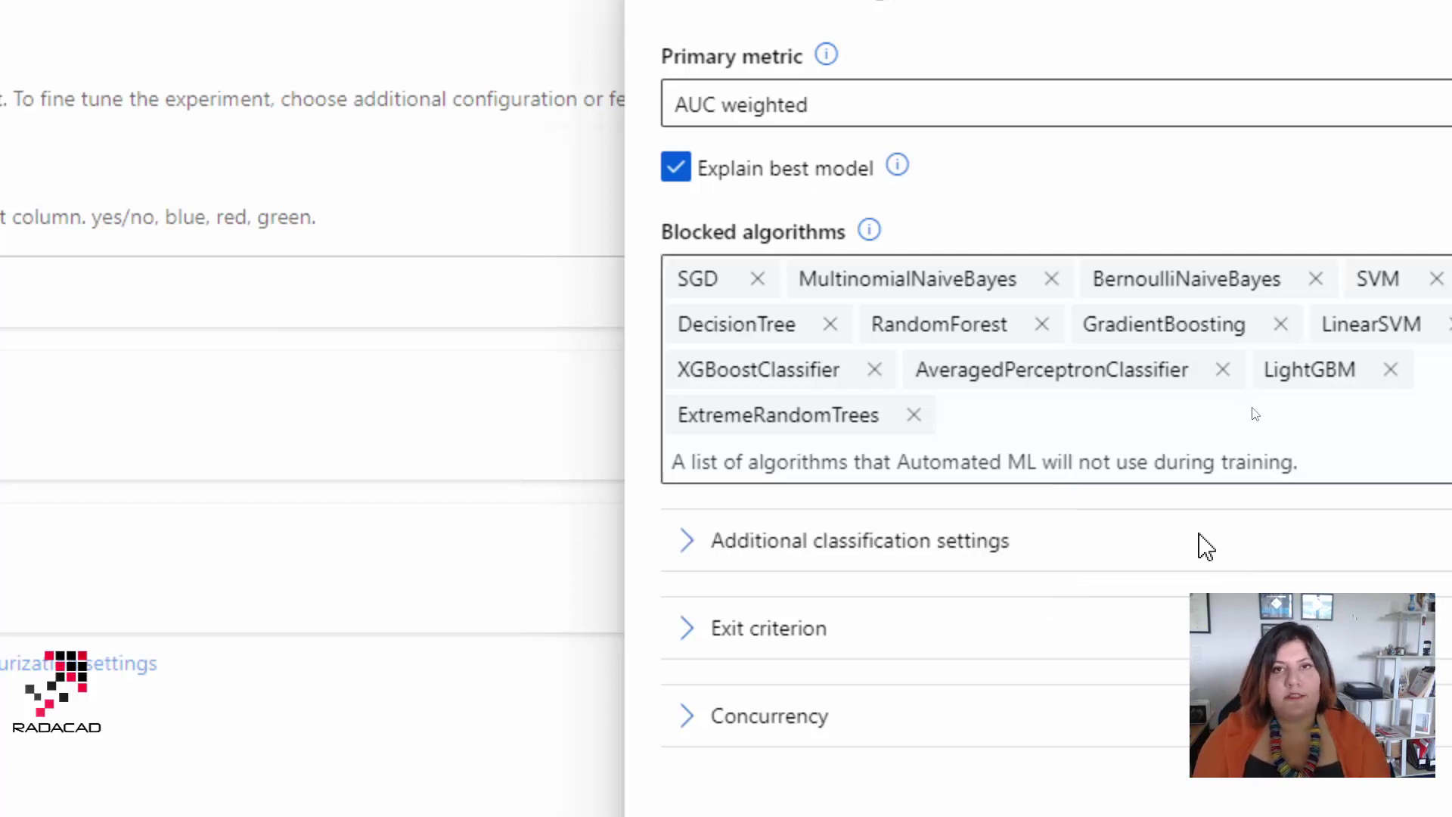
Leave the positive class label empty, set the exit criterion's training job time to 1 hour, and close the additional configurations
{"action": "left_click", "coordinate": [702, 551]}
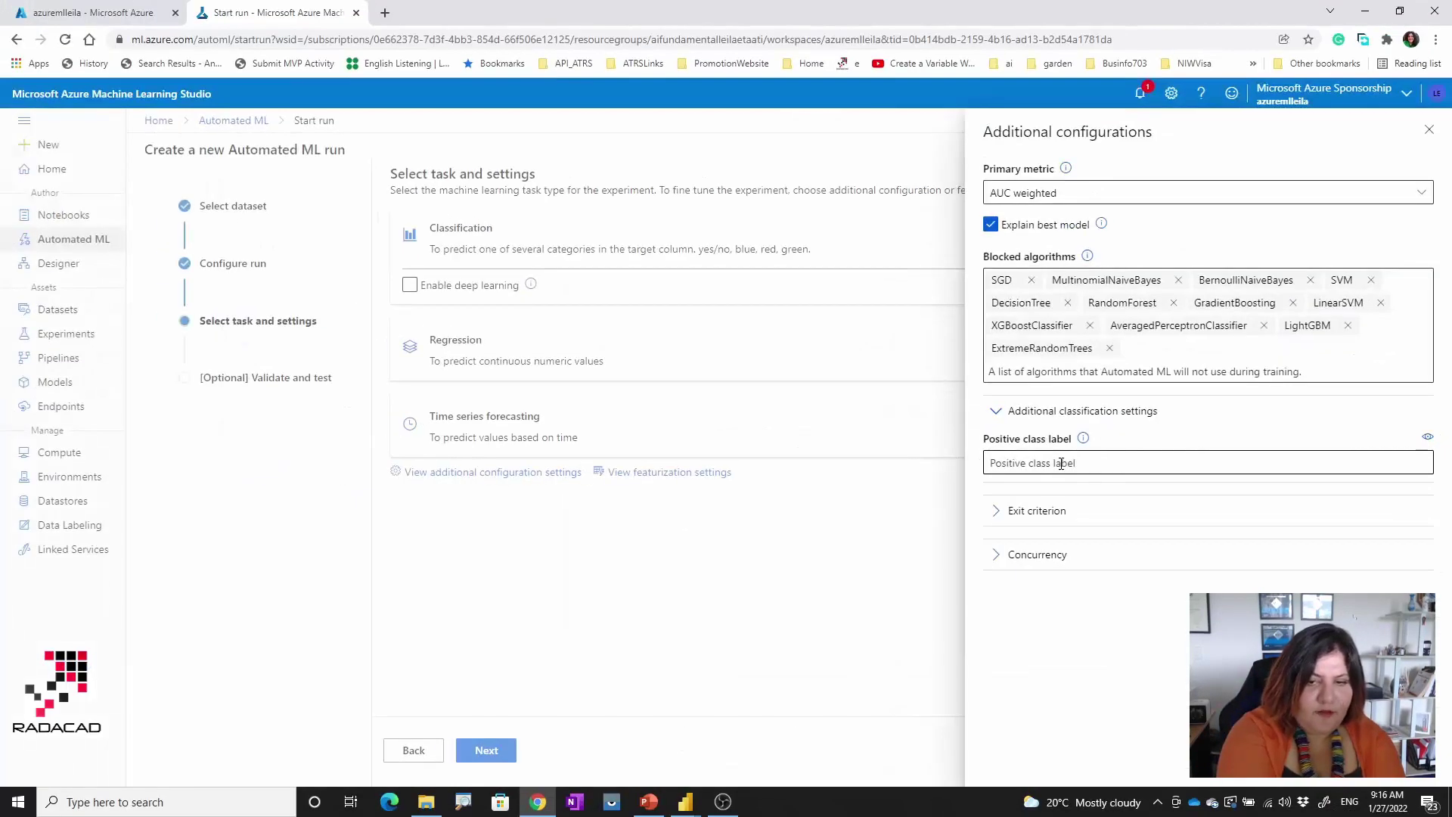
{"action": "left_click", "coordinate": [1061, 464]}
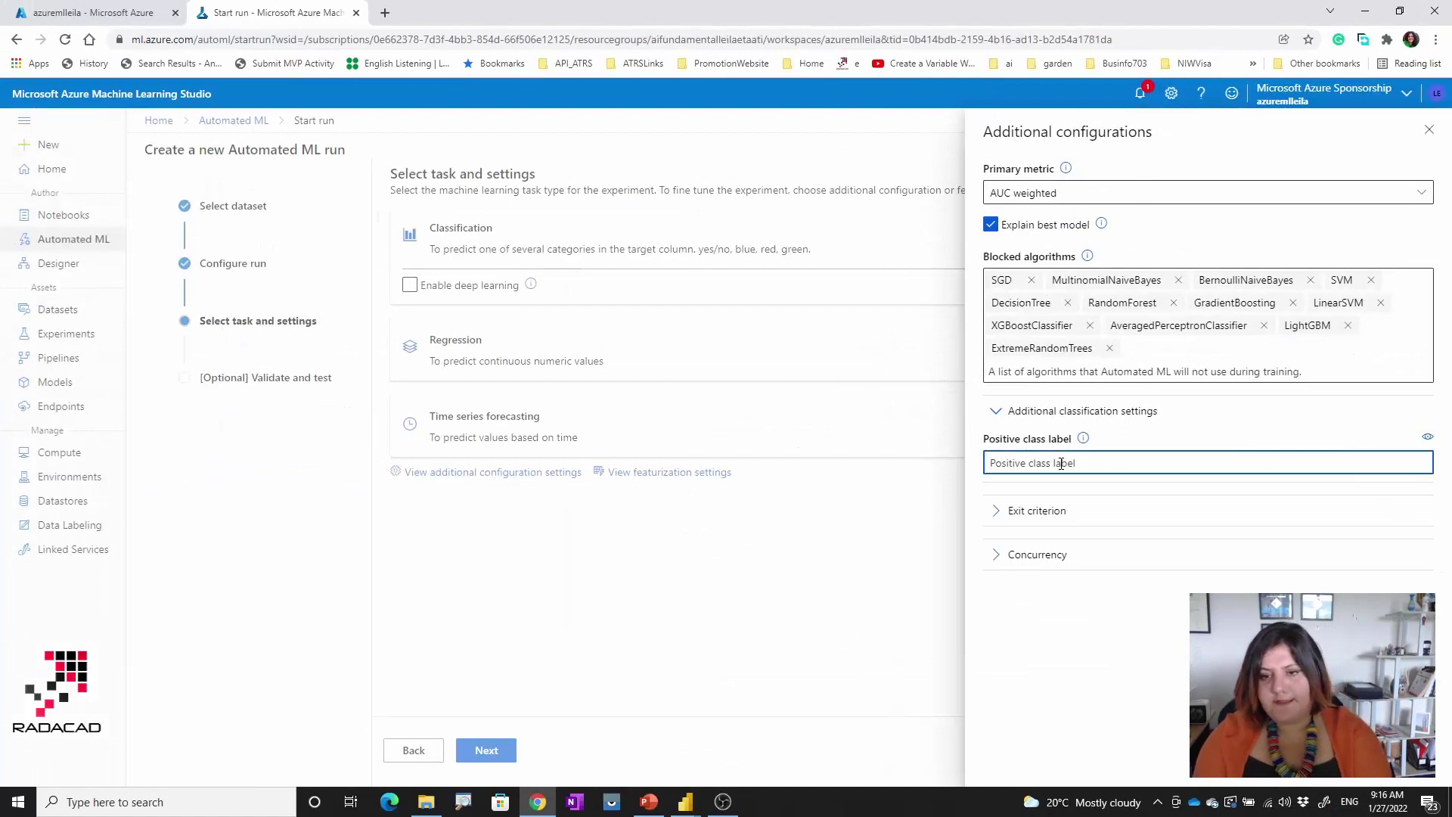
{"action": "left_click", "coordinate": [1043, 512]}
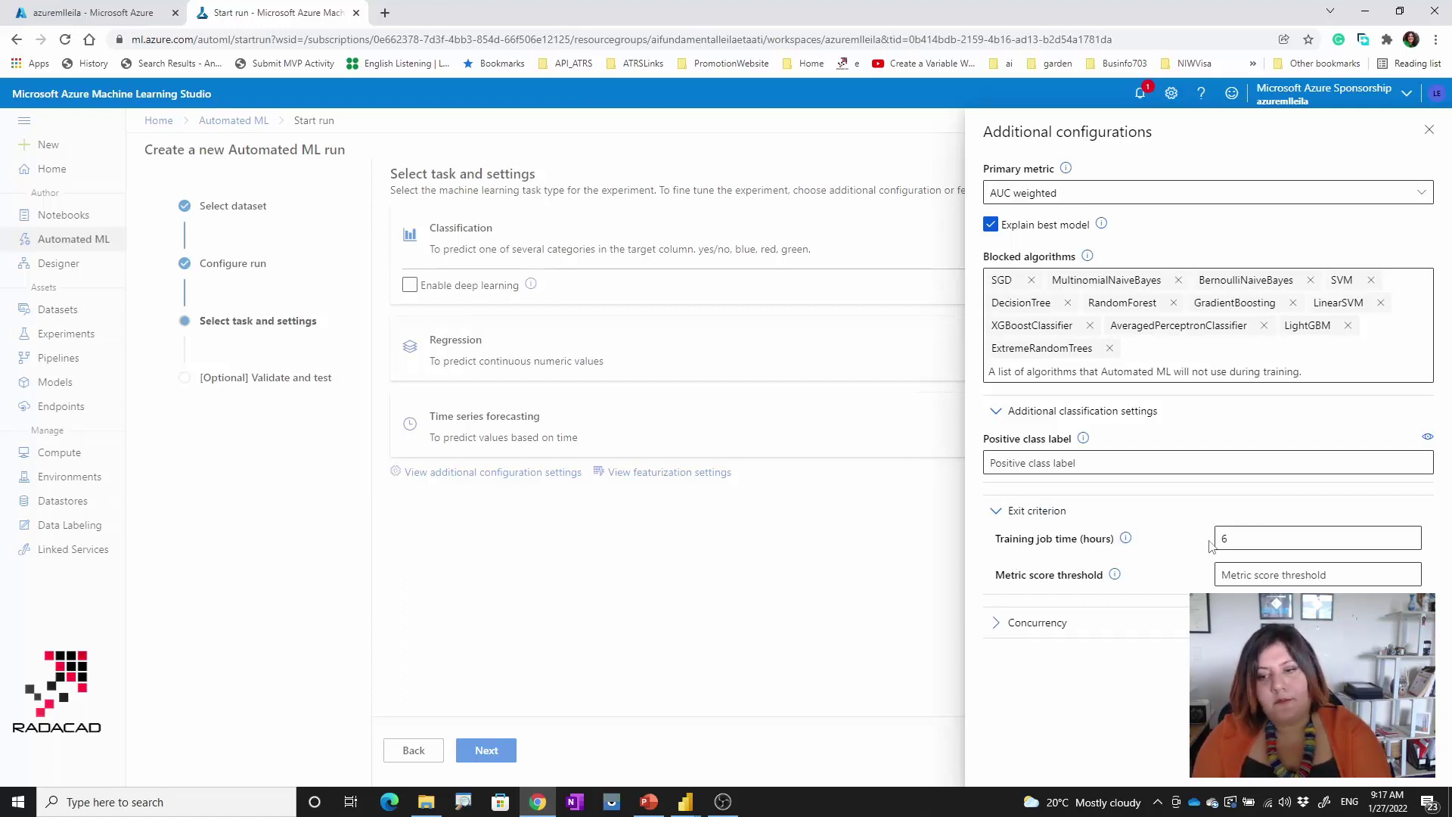
{"action": "double_click", "coordinate": [1236, 542]}
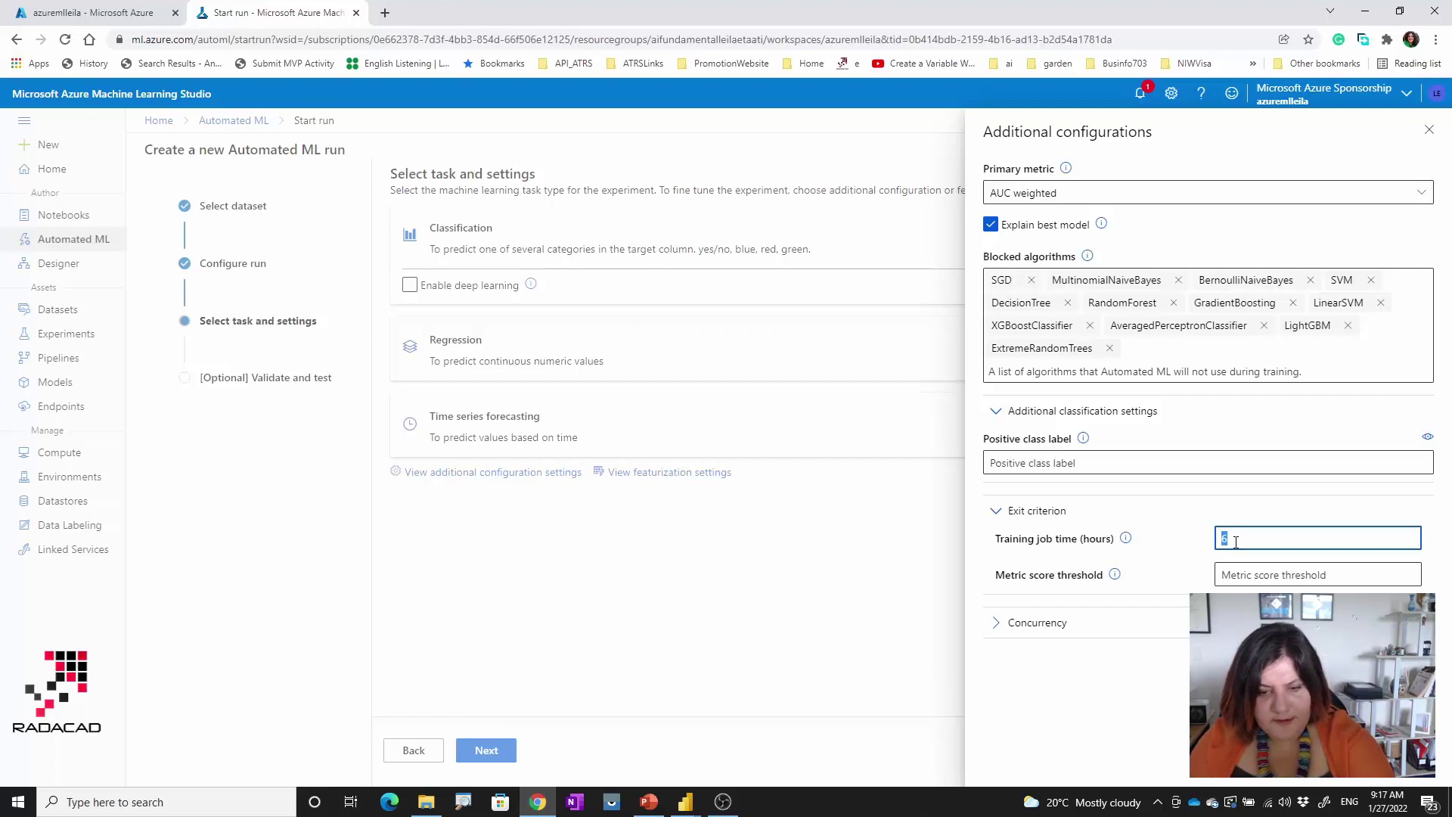
{"action": "type", "text": "1"}
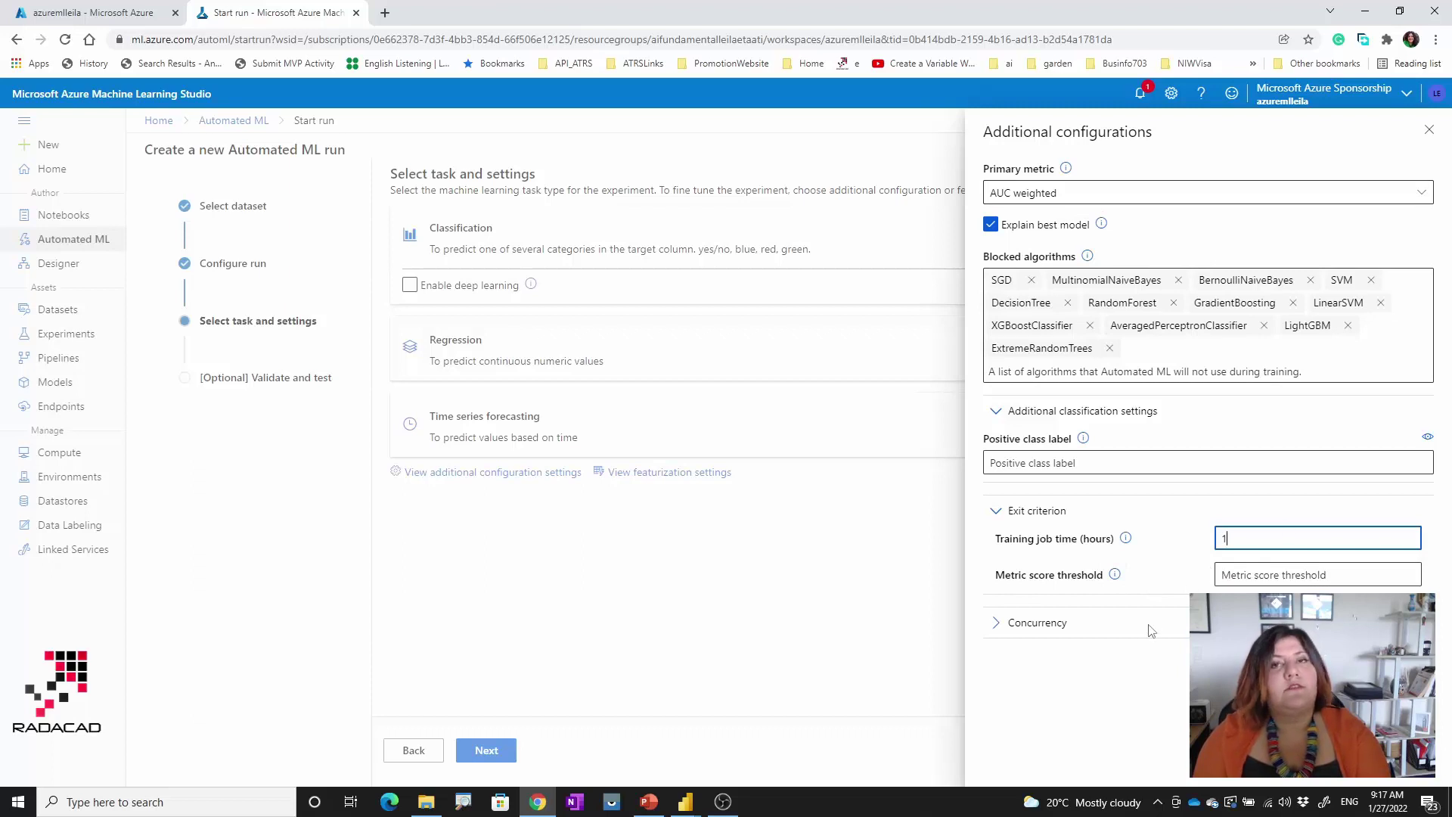
{"action": "left_click", "coordinate": [997, 626]}
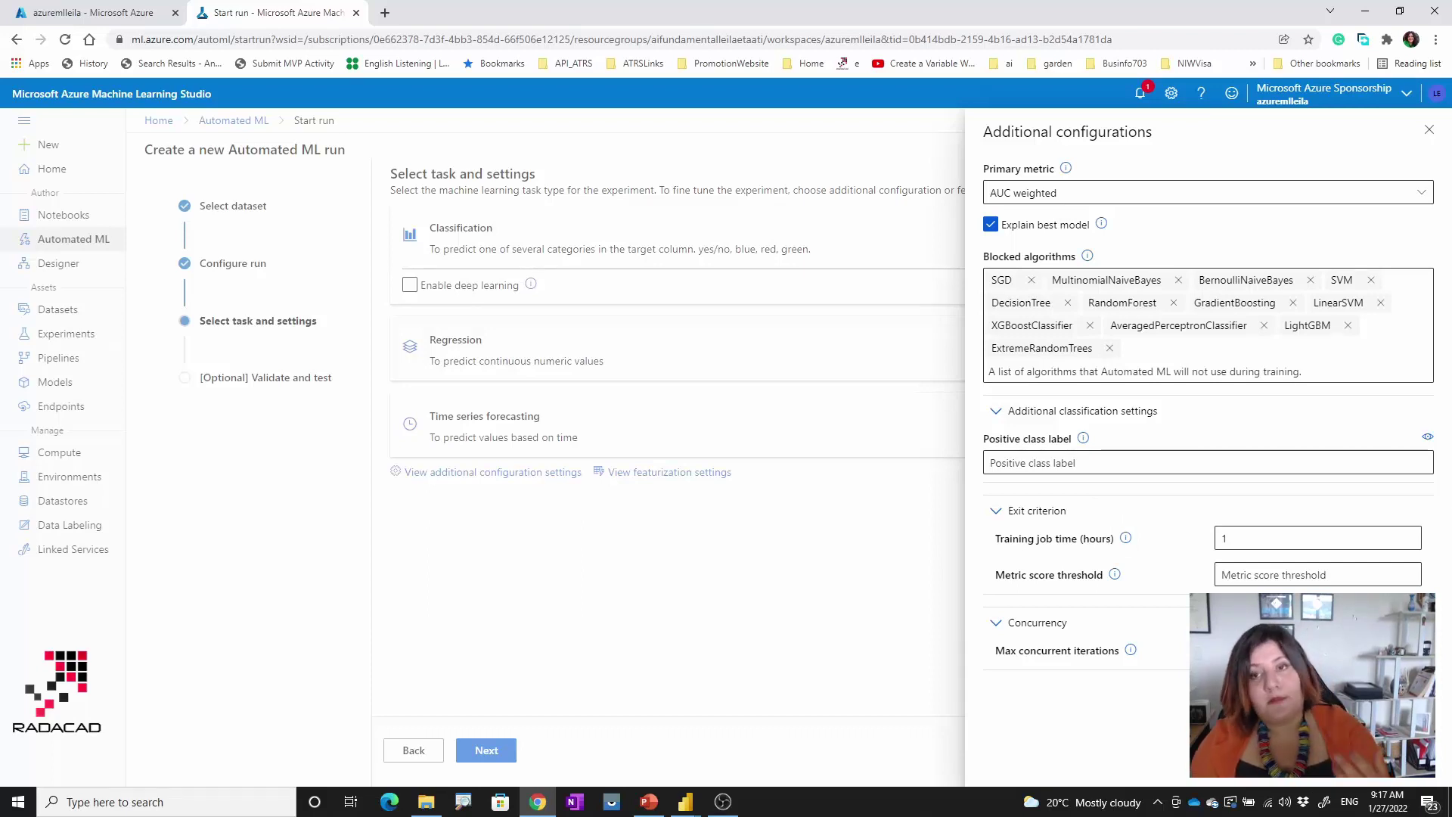
{"action": "key", "text": "Escape"}
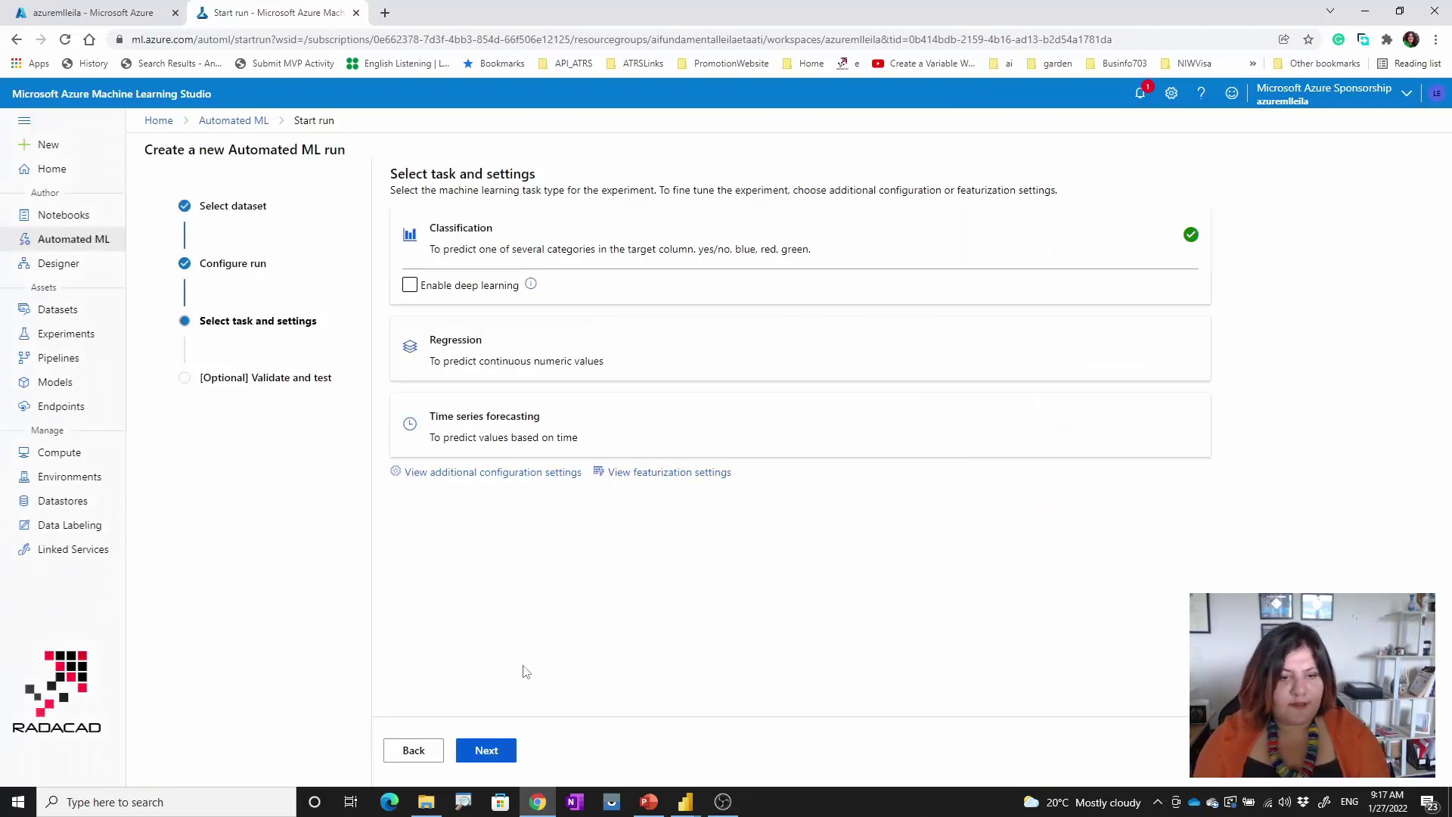
Review the featurization settings for the dataset columns without changes and continue to the validation and test stage
{"action": "left_click", "coordinate": [696, 474]}
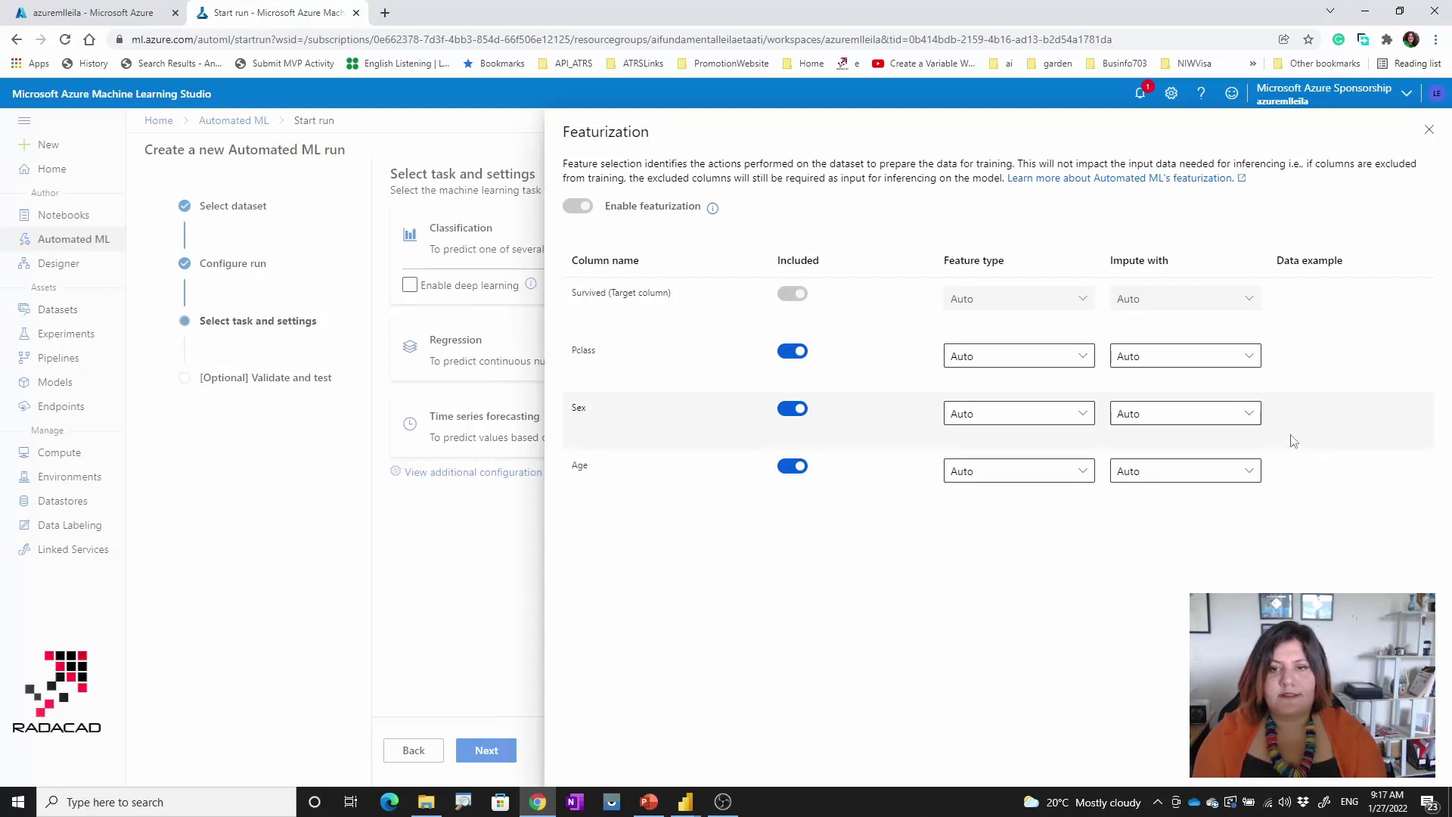
{"action": "key", "text": "Escape"}
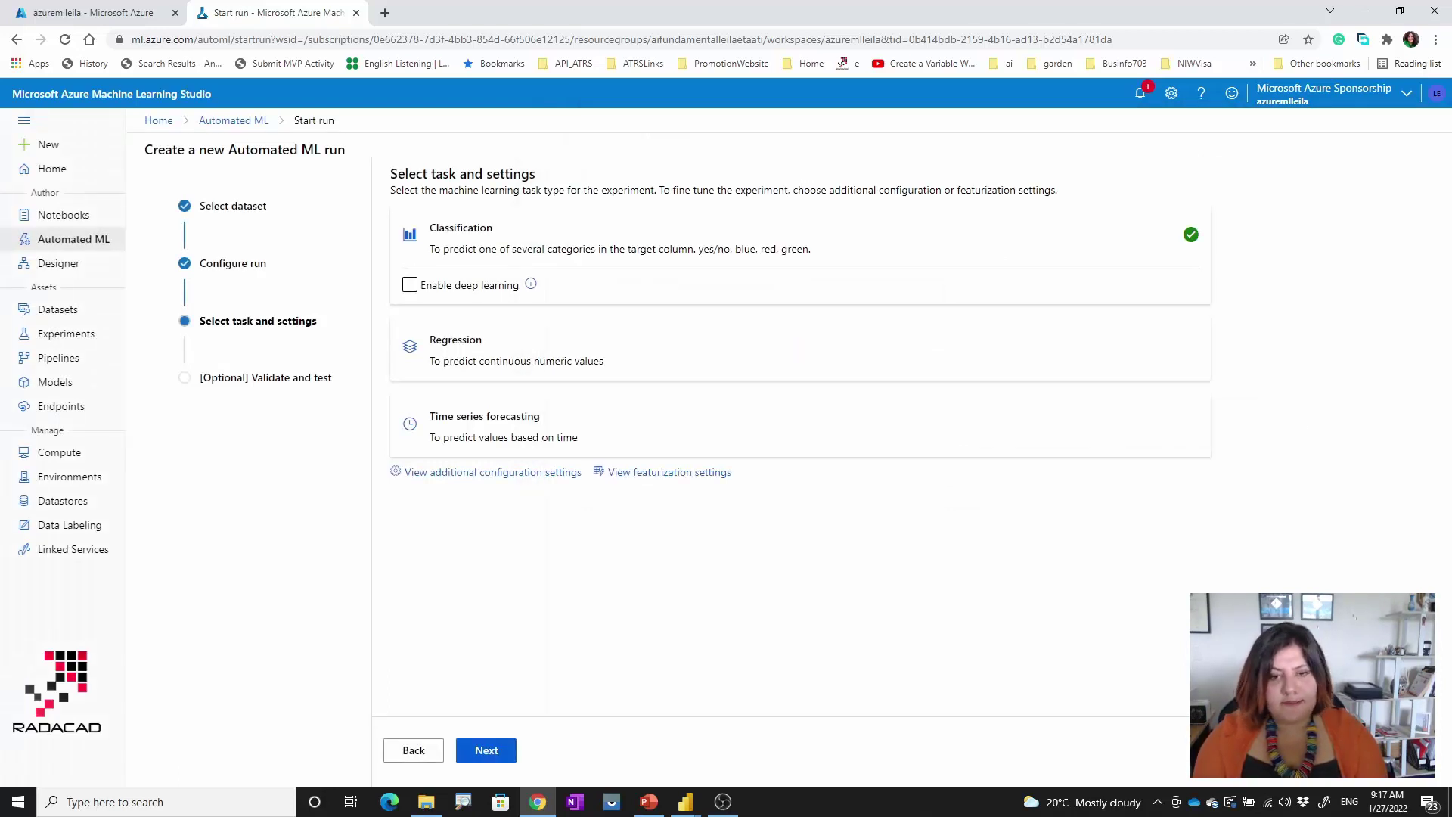
{"action": "left_click", "coordinate": [489, 757]}
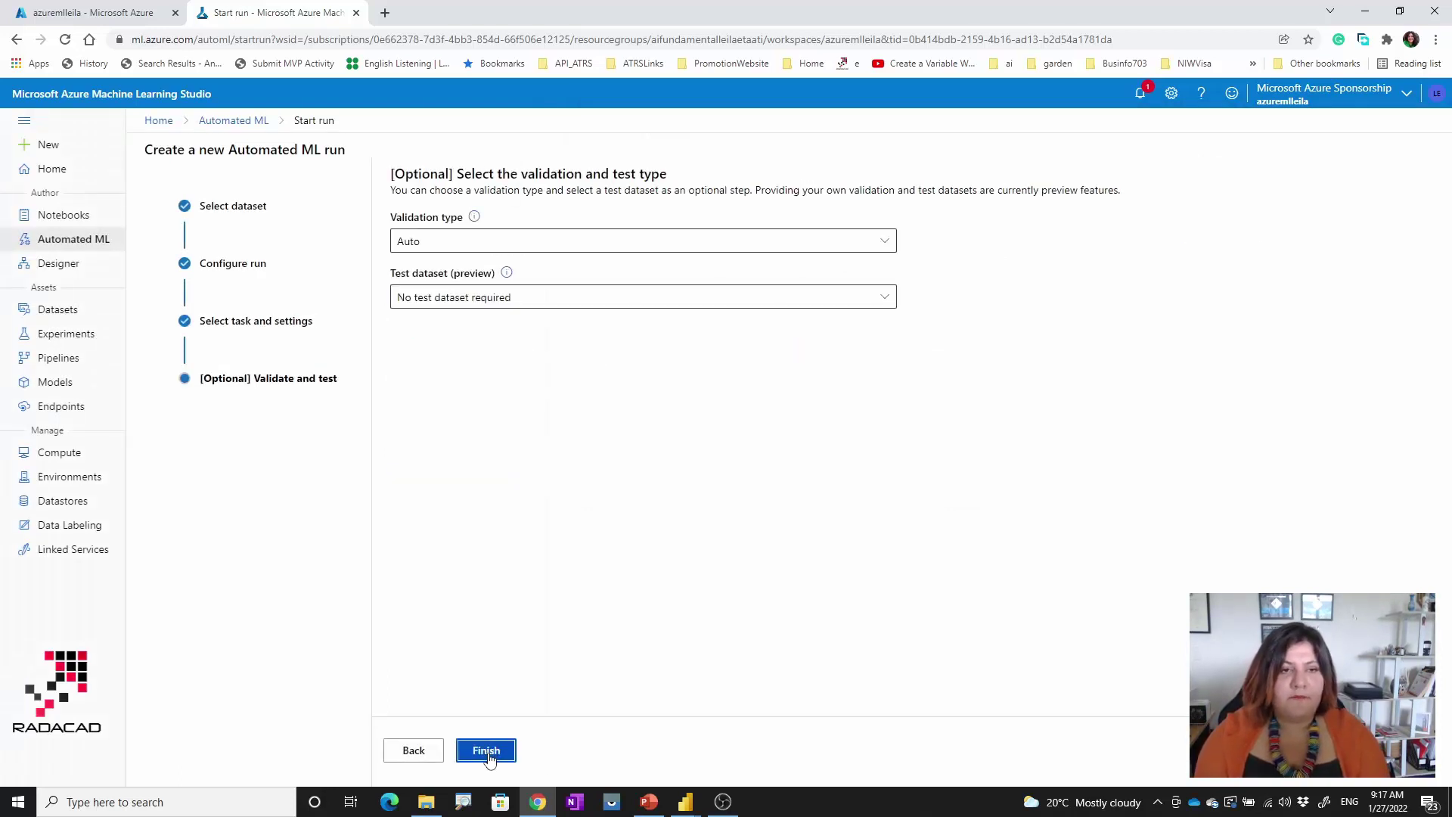
Keep the validation type on Auto with no test dataset required, and finish the setup to submit the Automated ML run
{"action": "left_click", "coordinate": [434, 242]}
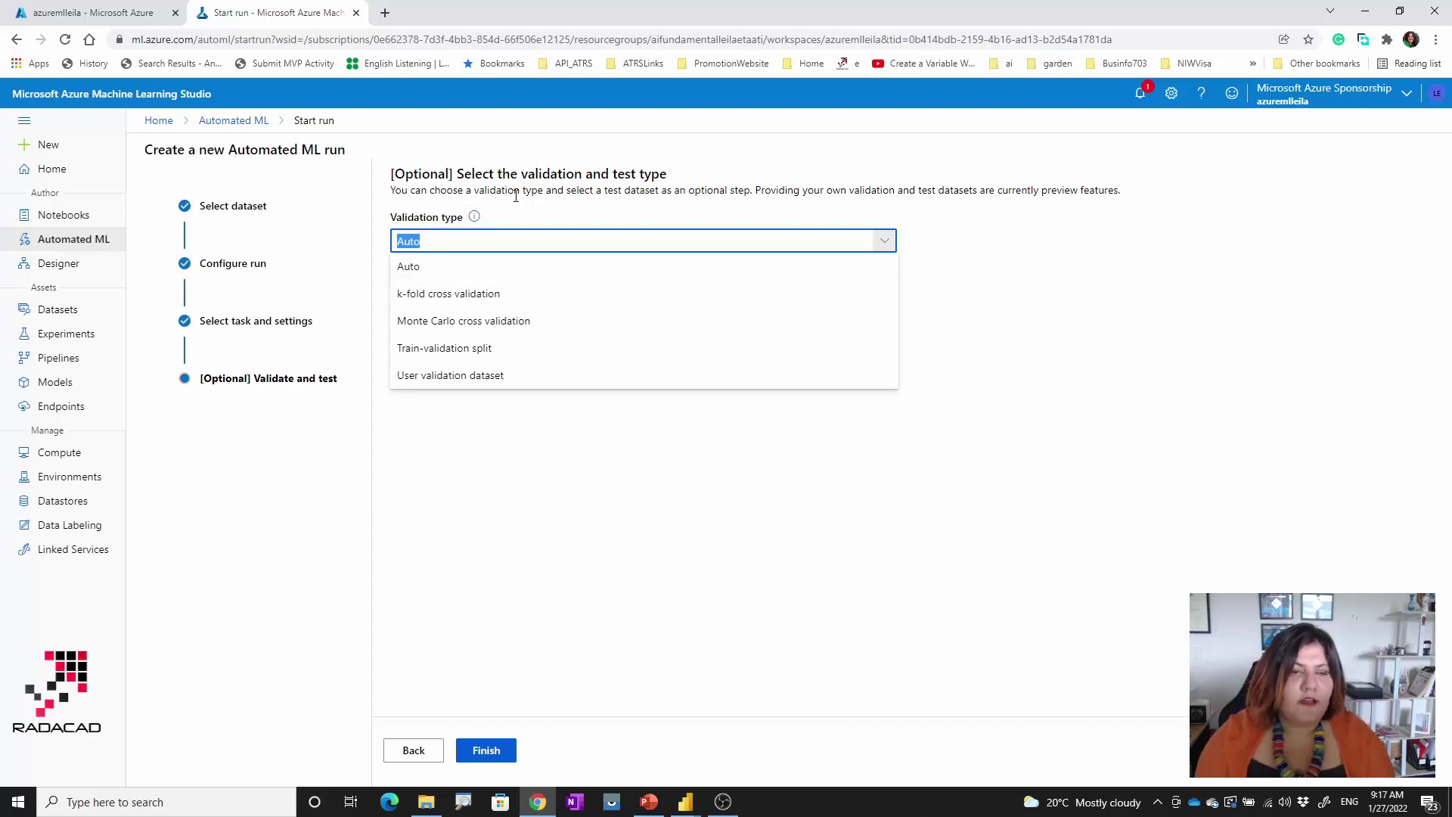
{"action": "left_click", "coordinate": [468, 240]}
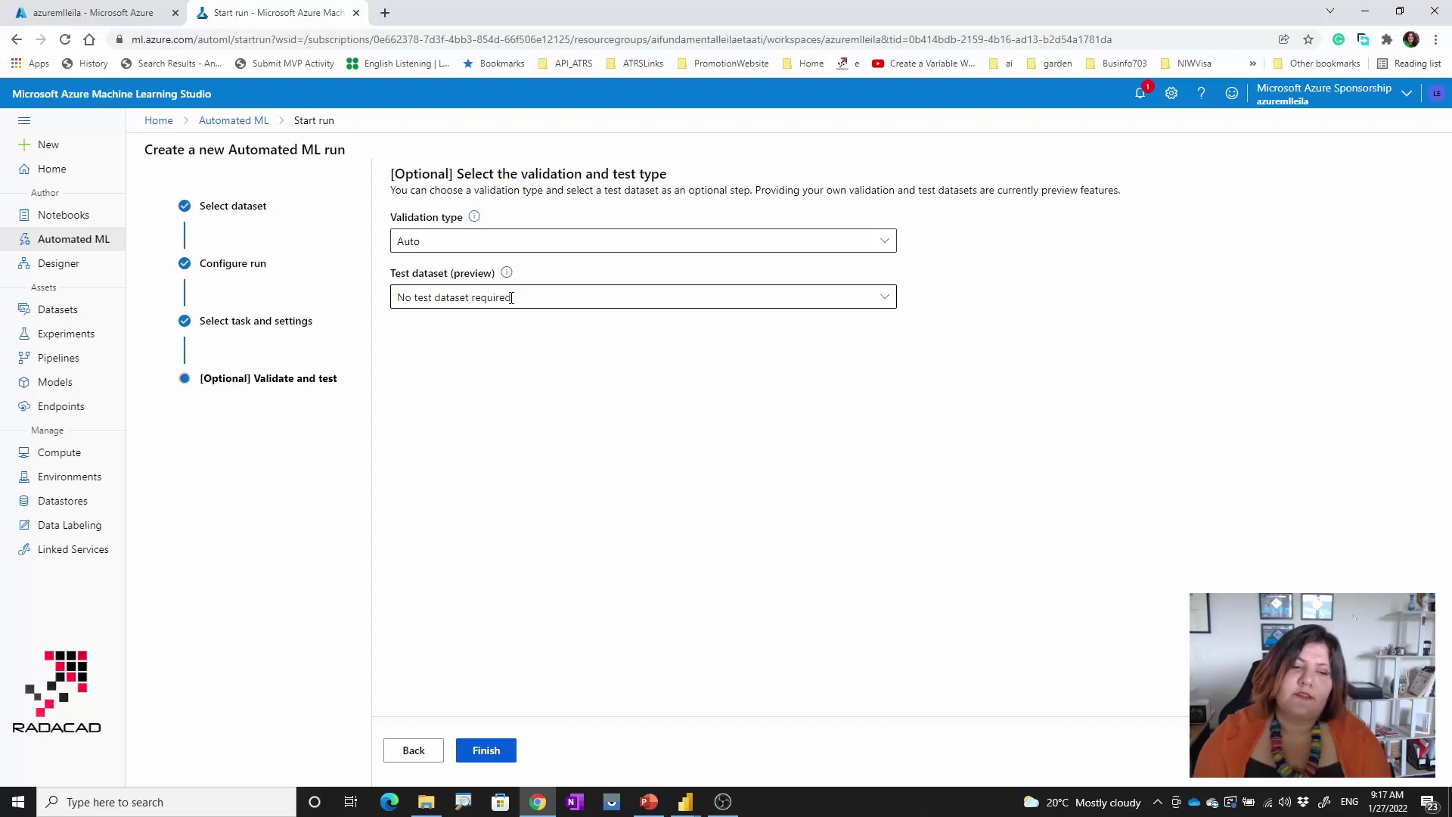
{"action": "left_click", "coordinate": [504, 750]}
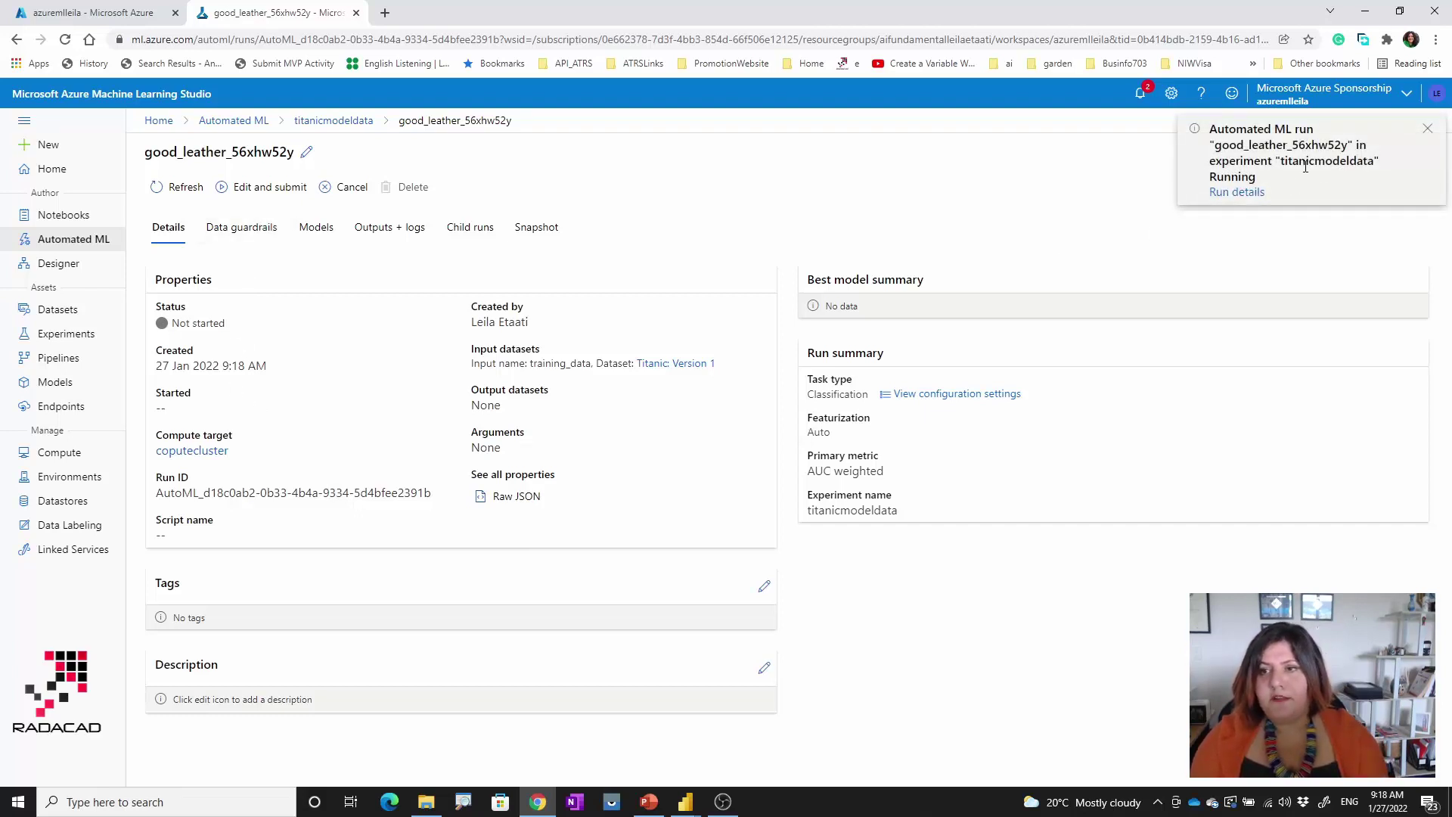
Check the workspace notifications and look through the submitted run's data guardrails, outputs and logs, and details
{"action": "left_click", "coordinate": [1141, 93]}
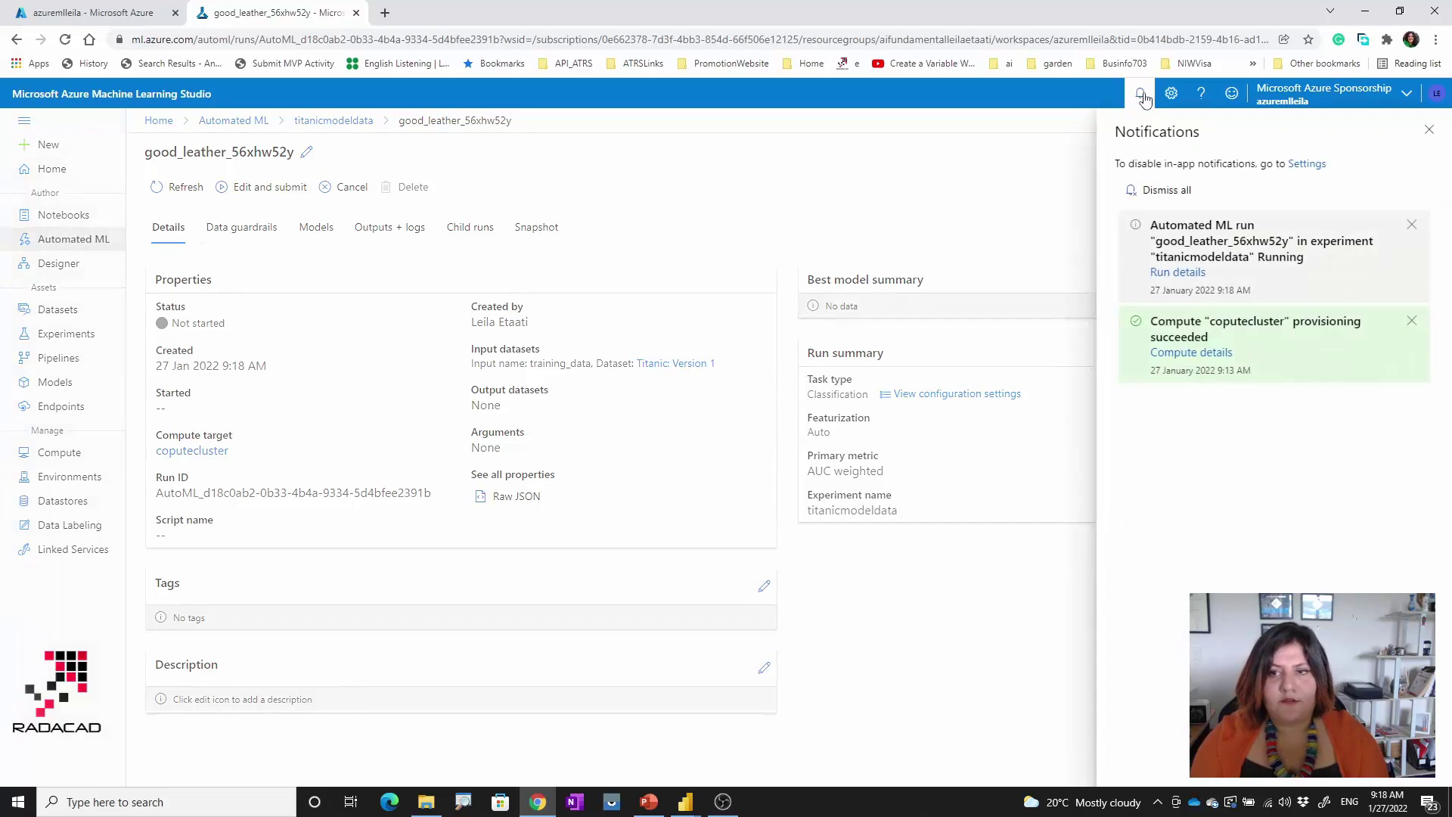
{"action": "left_click", "coordinate": [1429, 130]}
{"action": "left_click", "coordinate": [253, 229]}
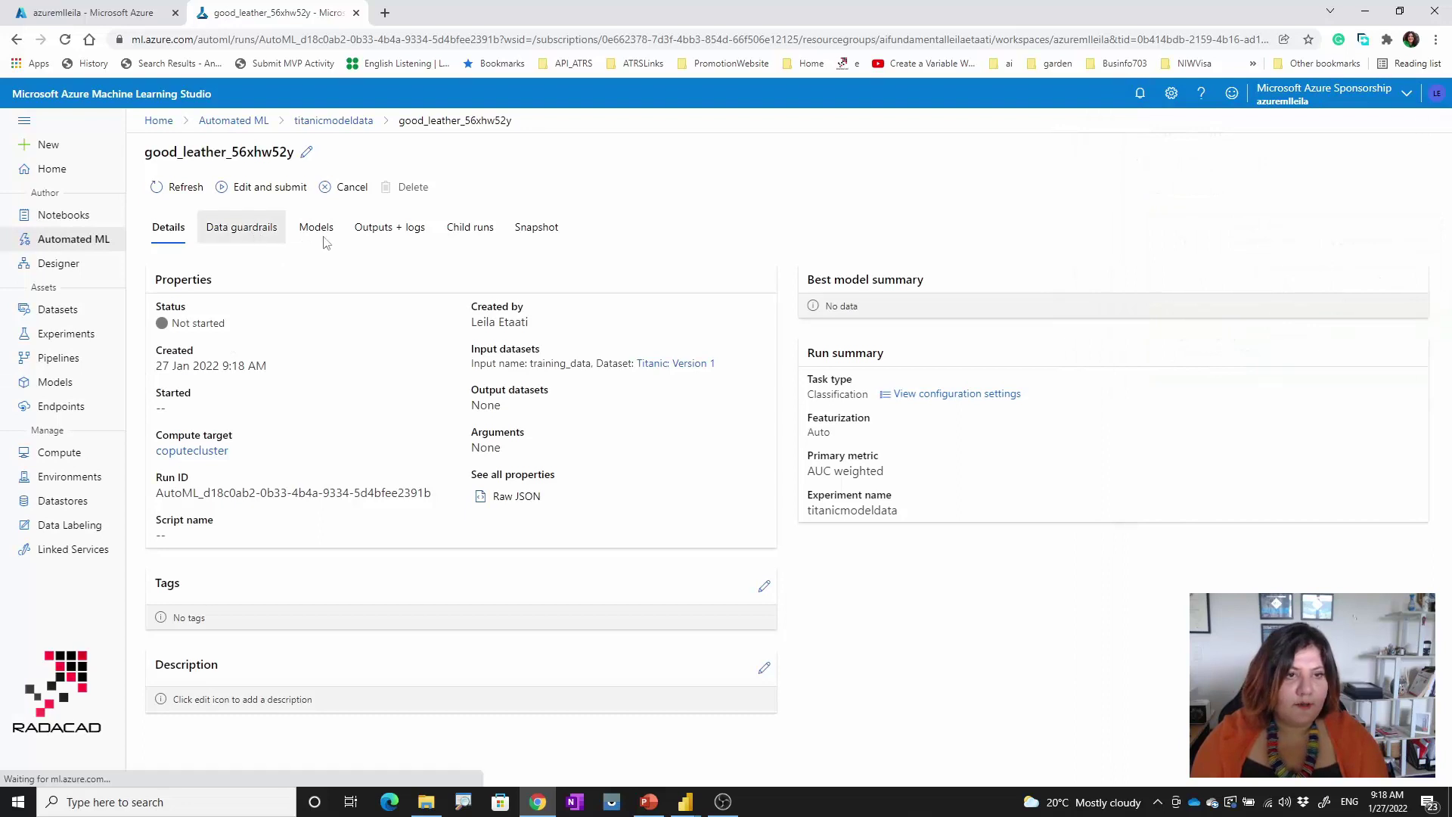
{"action": "left_click", "coordinate": [387, 228]}
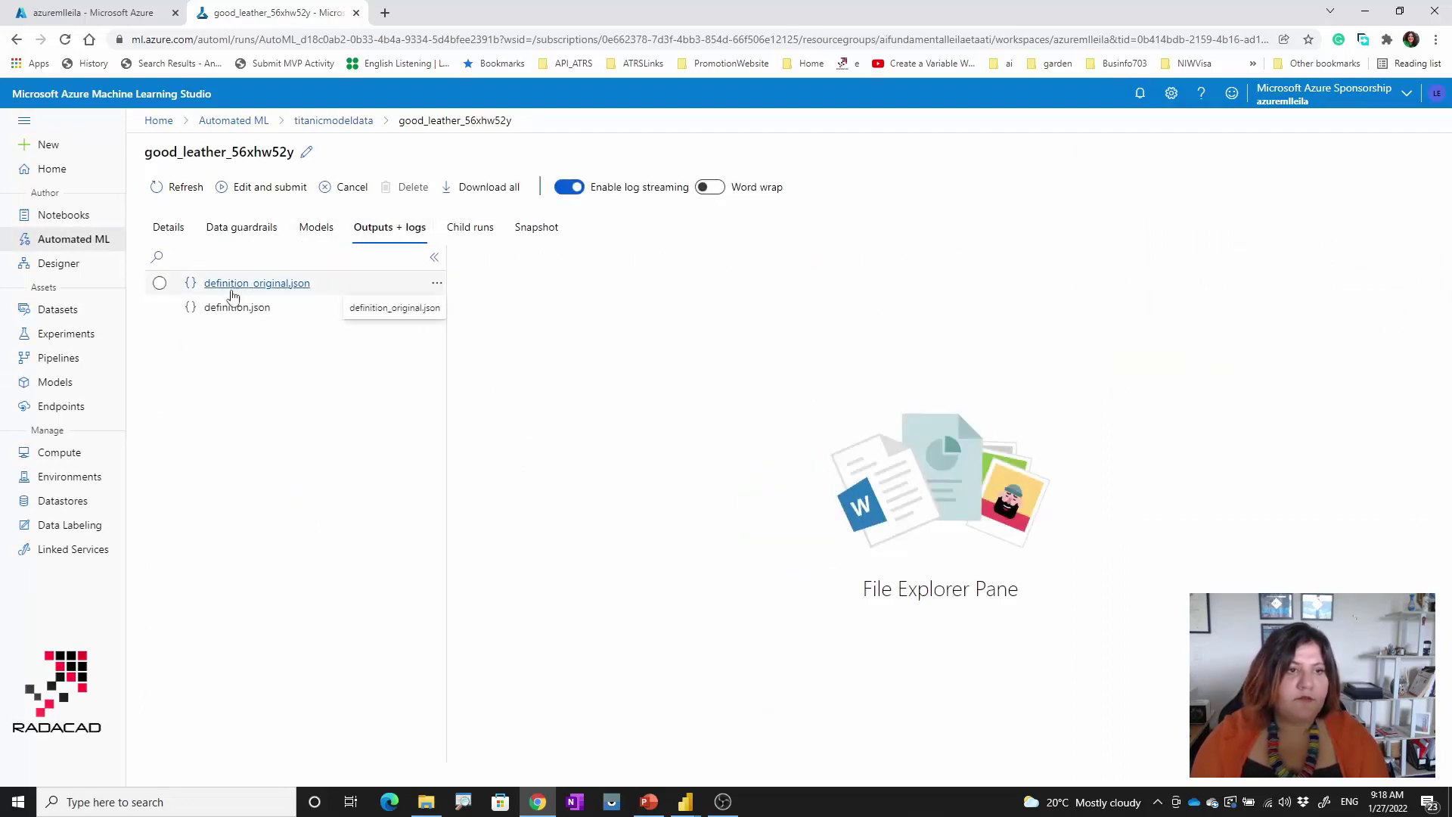
{"action": "left_click", "coordinate": [163, 227]}
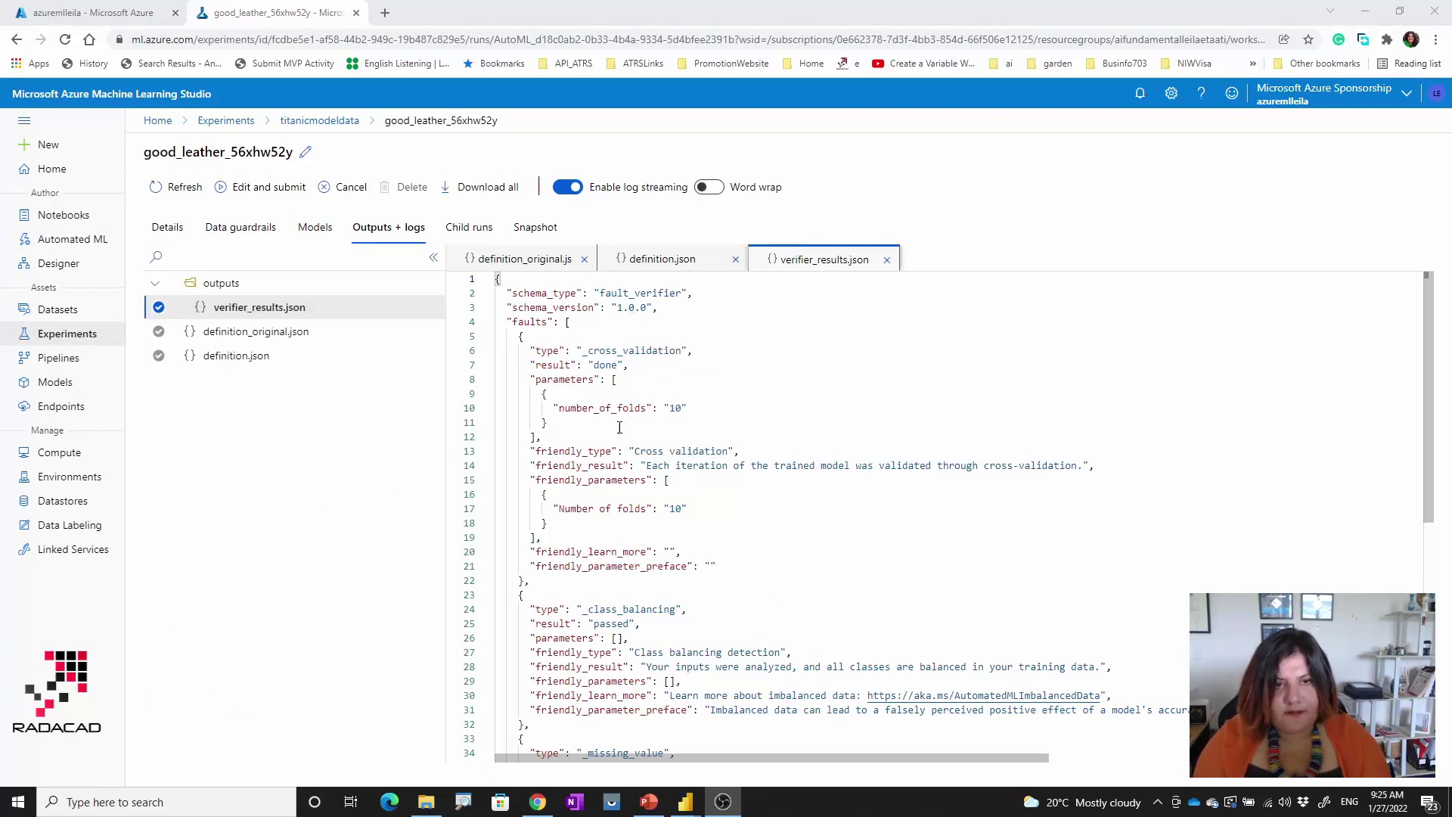
Read through verifier_results.json for the cross-validation, class balancing, missing value and high cardinality checks
{"action": "scroll", "coordinate": [655, 556], "scroll_direction": "down", "scroll_amount": 3}
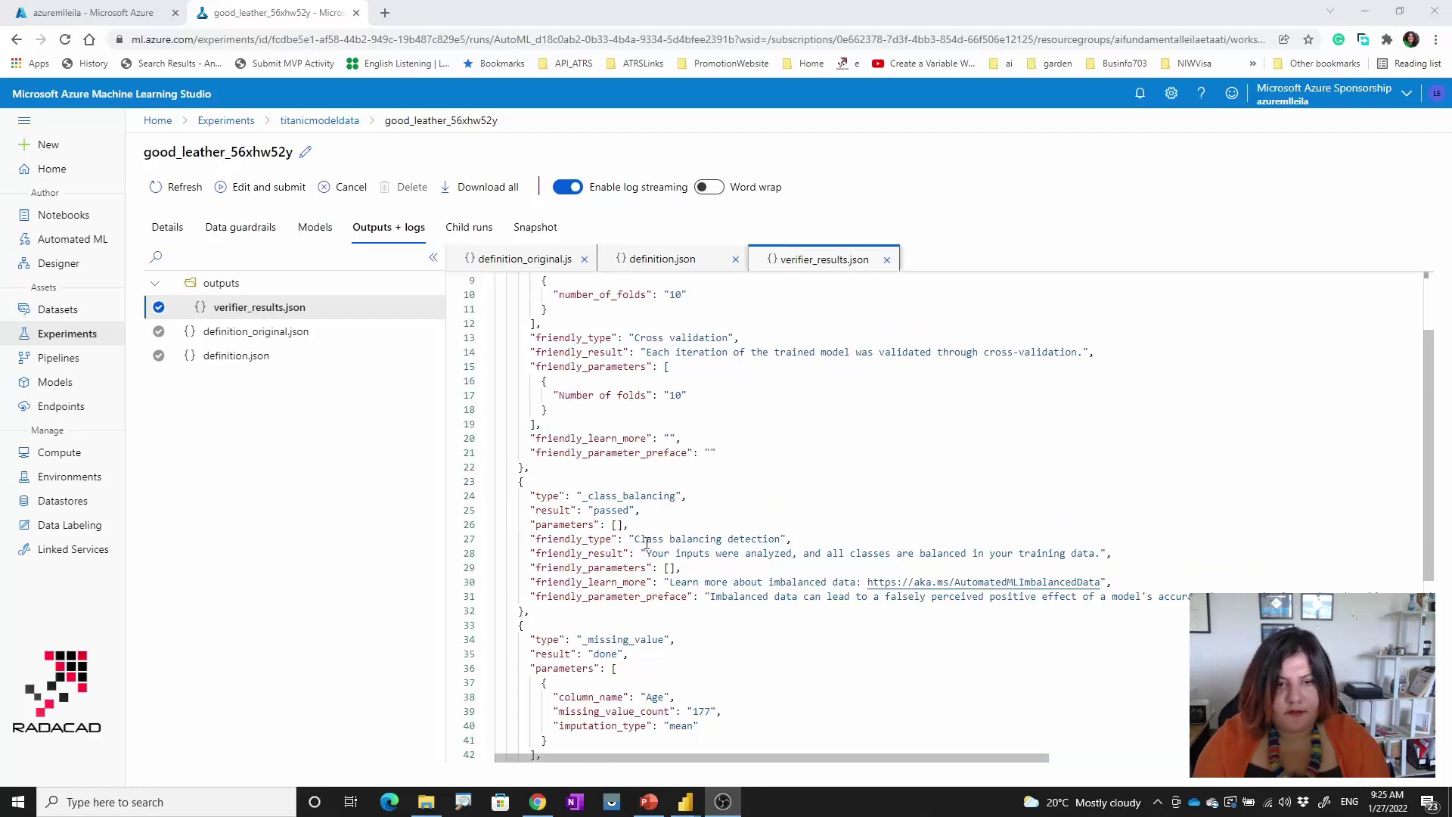
{"action": "scroll", "coordinate": [647, 542], "scroll_direction": "down", "scroll_amount": 3}
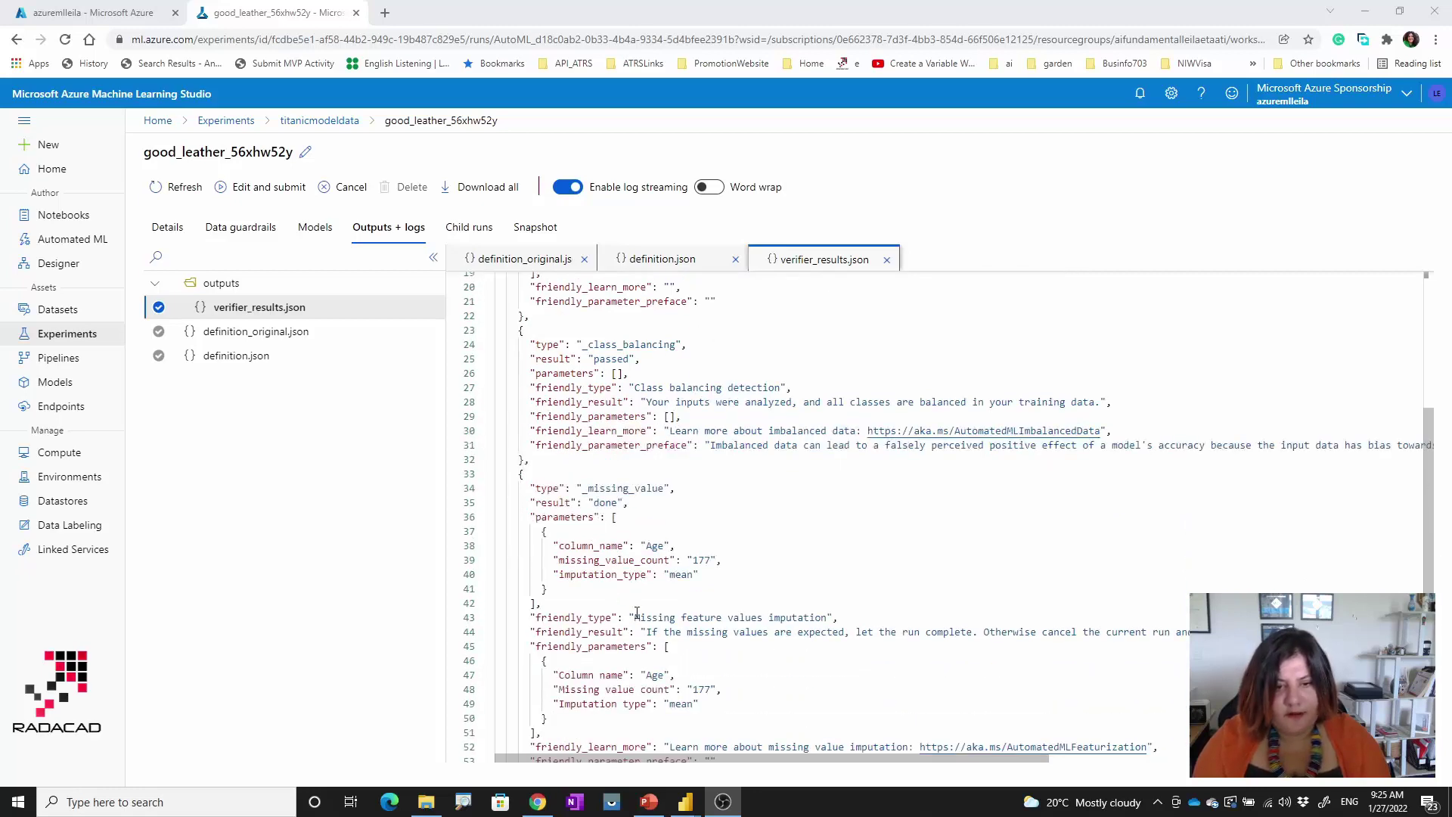
{"action": "scroll", "coordinate": [637, 613], "scroll_direction": "down", "scroll_amount": 3}
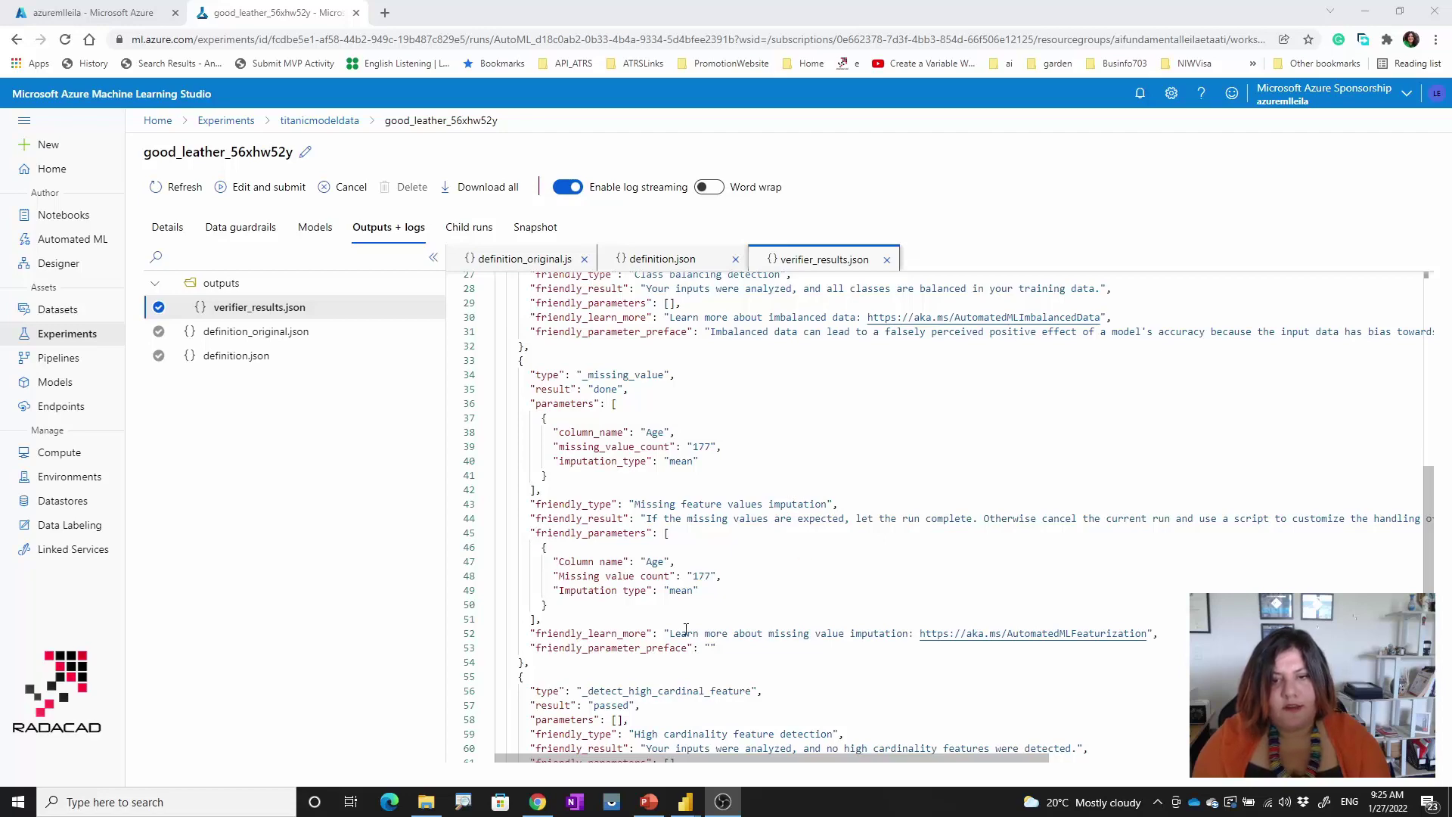
{"action": "left_click_drag", "start_coordinate": [1036, 518], "coordinate": [1405, 518]}
{"action": "scroll", "coordinate": [716, 627], "scroll_direction": "down", "scroll_amount": 2}
{"action": "scroll", "coordinate": [778, 461], "scroll_direction": "down", "scroll_amount": 1}
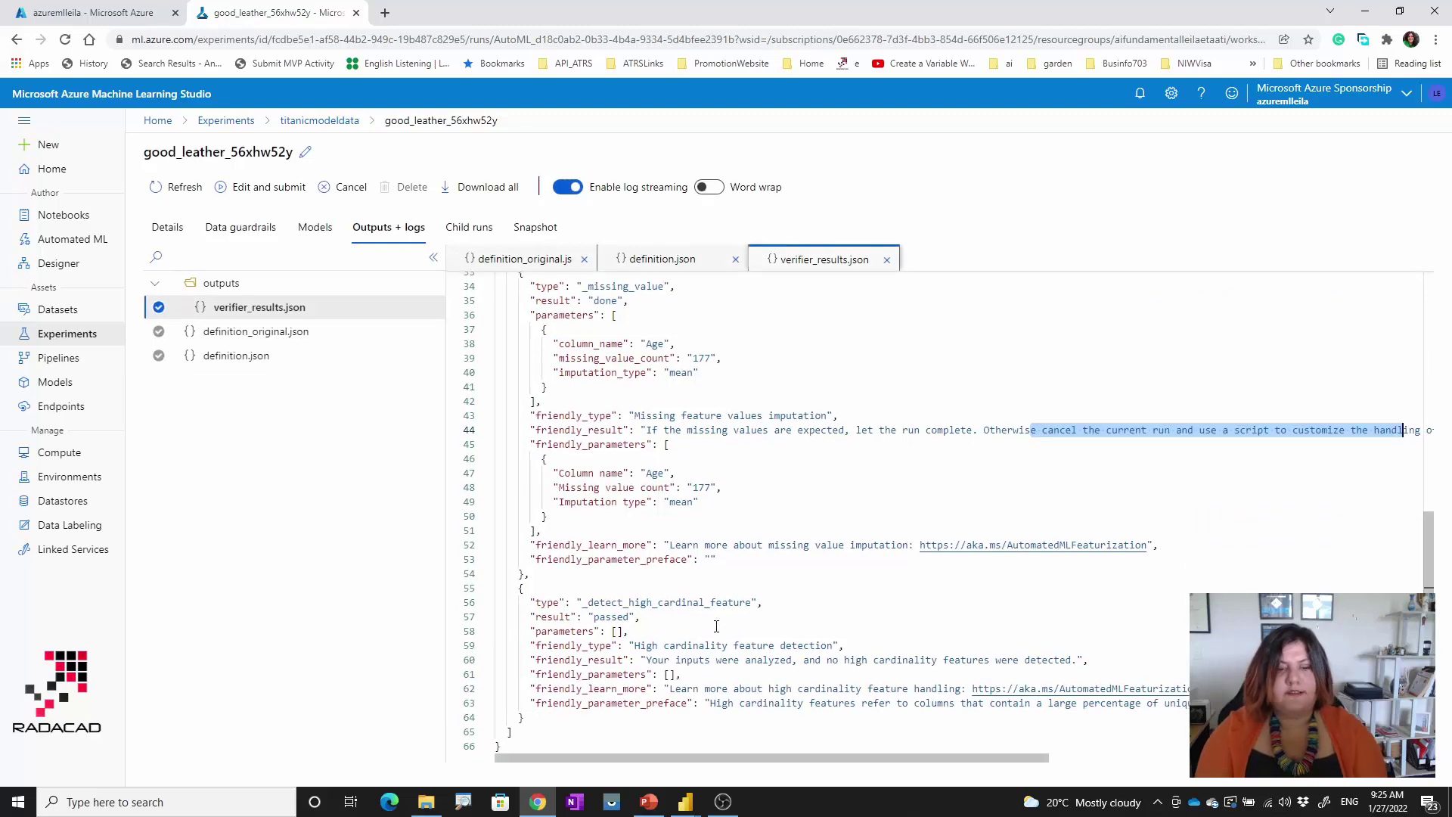
Examine the run configuration in definition_original.json and open definition.json
{"action": "left_click", "coordinate": [290, 339]}
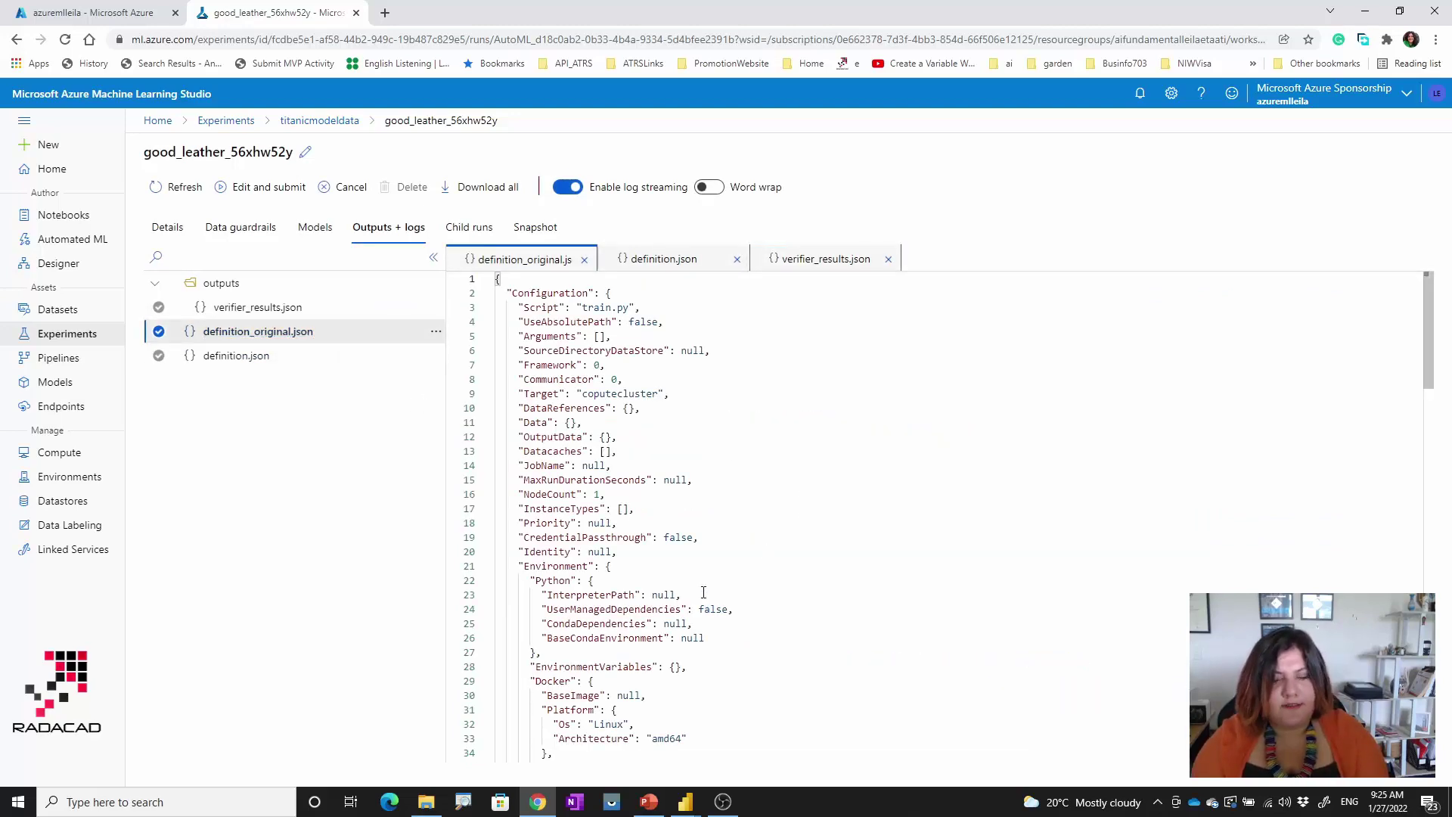
{"action": "scroll", "coordinate": [703, 594], "scroll_direction": "down", "scroll_amount": 10}
{"action": "scroll", "coordinate": [703, 592], "scroll_direction": "down", "scroll_amount": 4}
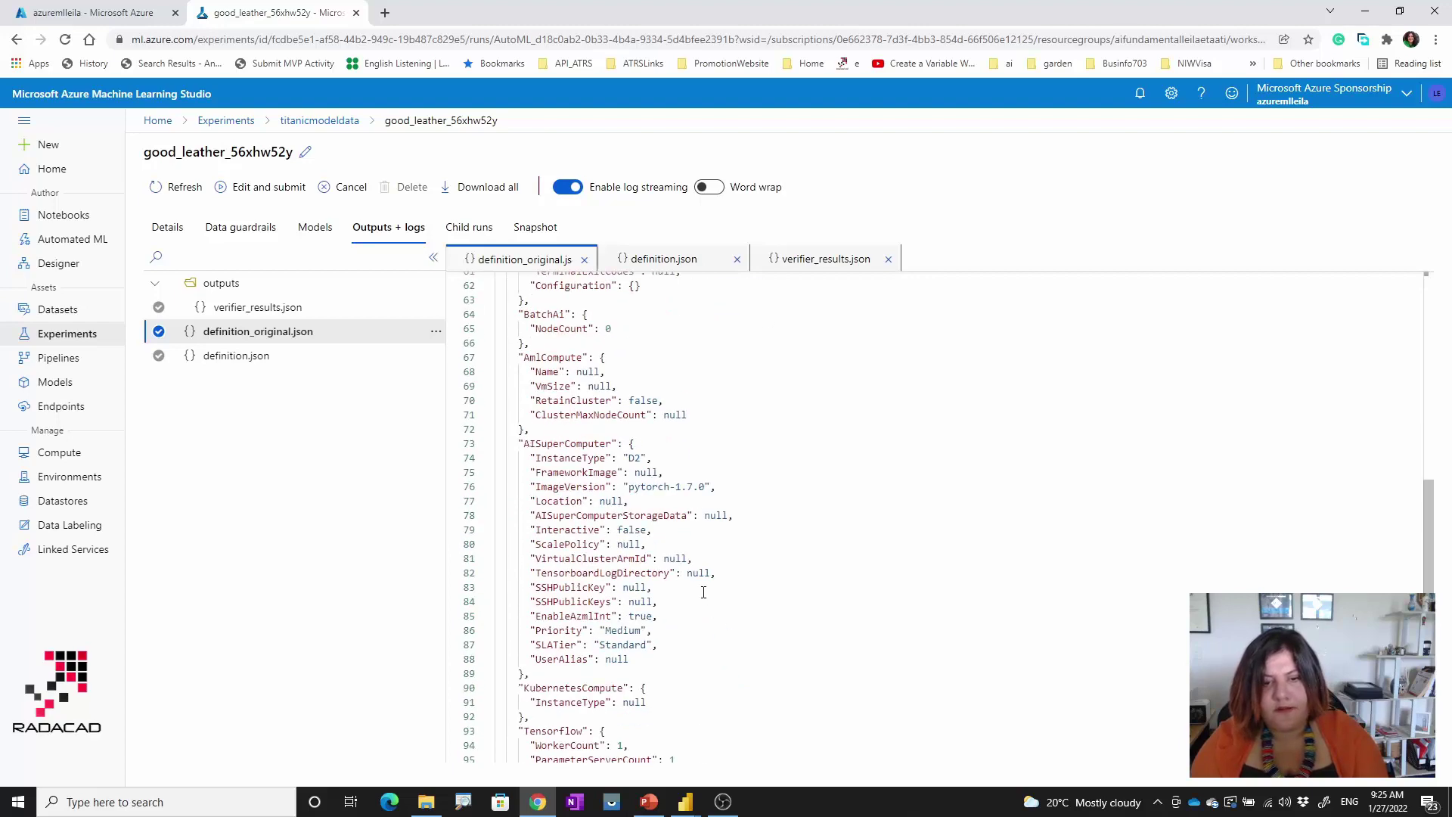
{"action": "scroll", "coordinate": [704, 592], "scroll_direction": "down", "scroll_amount": 10}
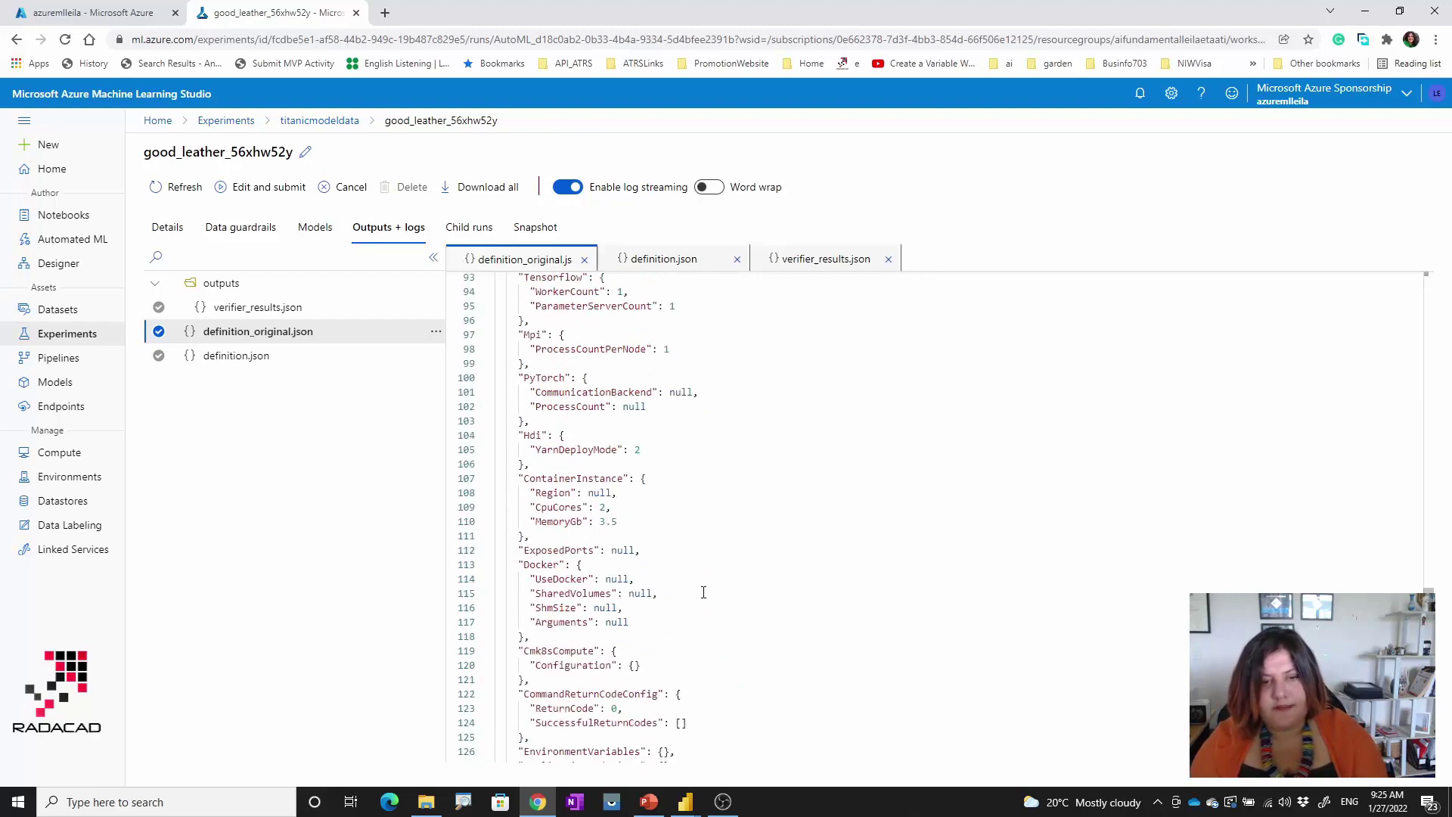
{"action": "scroll", "coordinate": [704, 594], "scroll_direction": "down", "scroll_amount": 2}
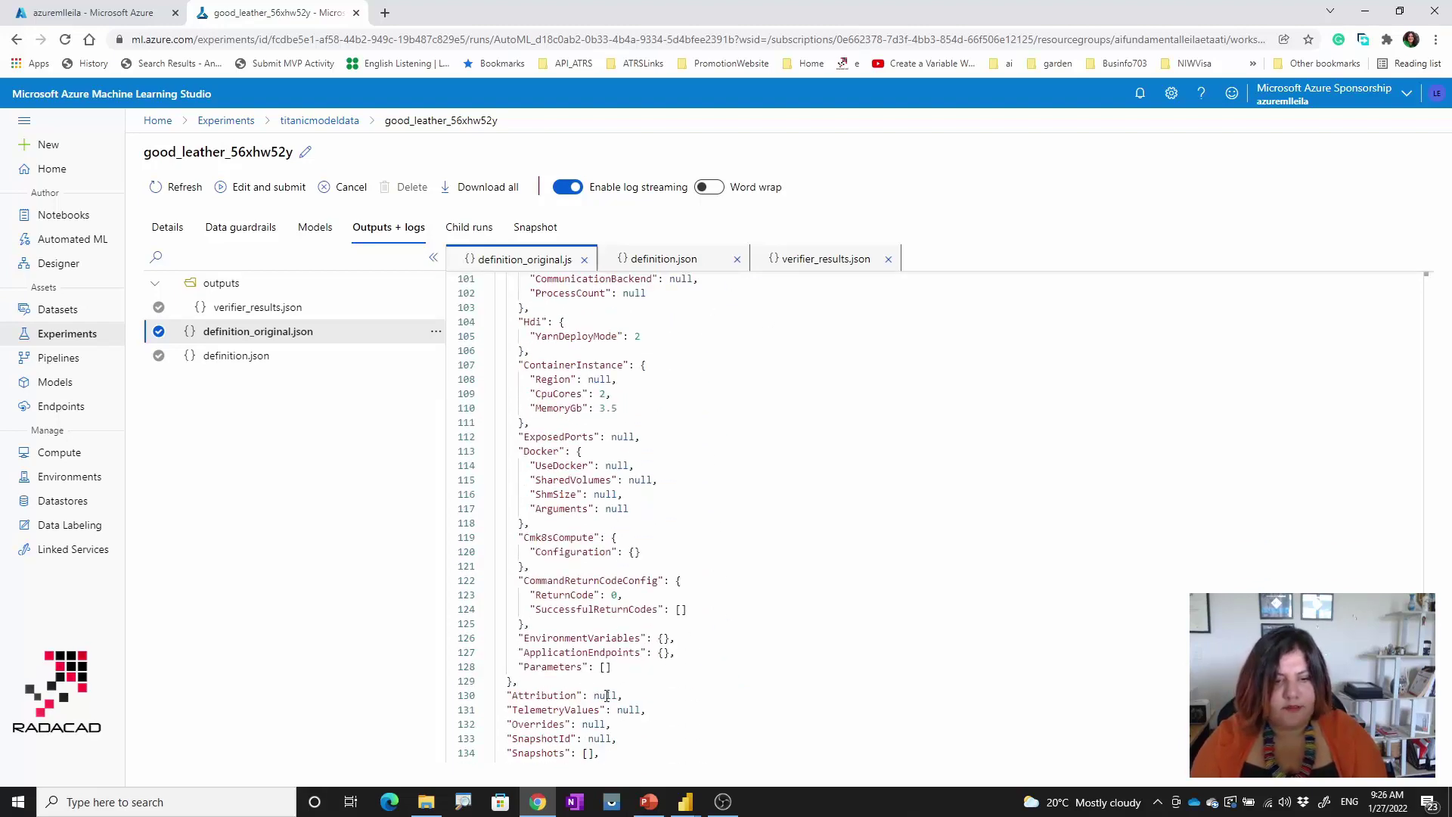
{"action": "scroll", "coordinate": [607, 696], "scroll_direction": "down", "scroll_amount": 3}
{"action": "left_click", "coordinate": [257, 357]}
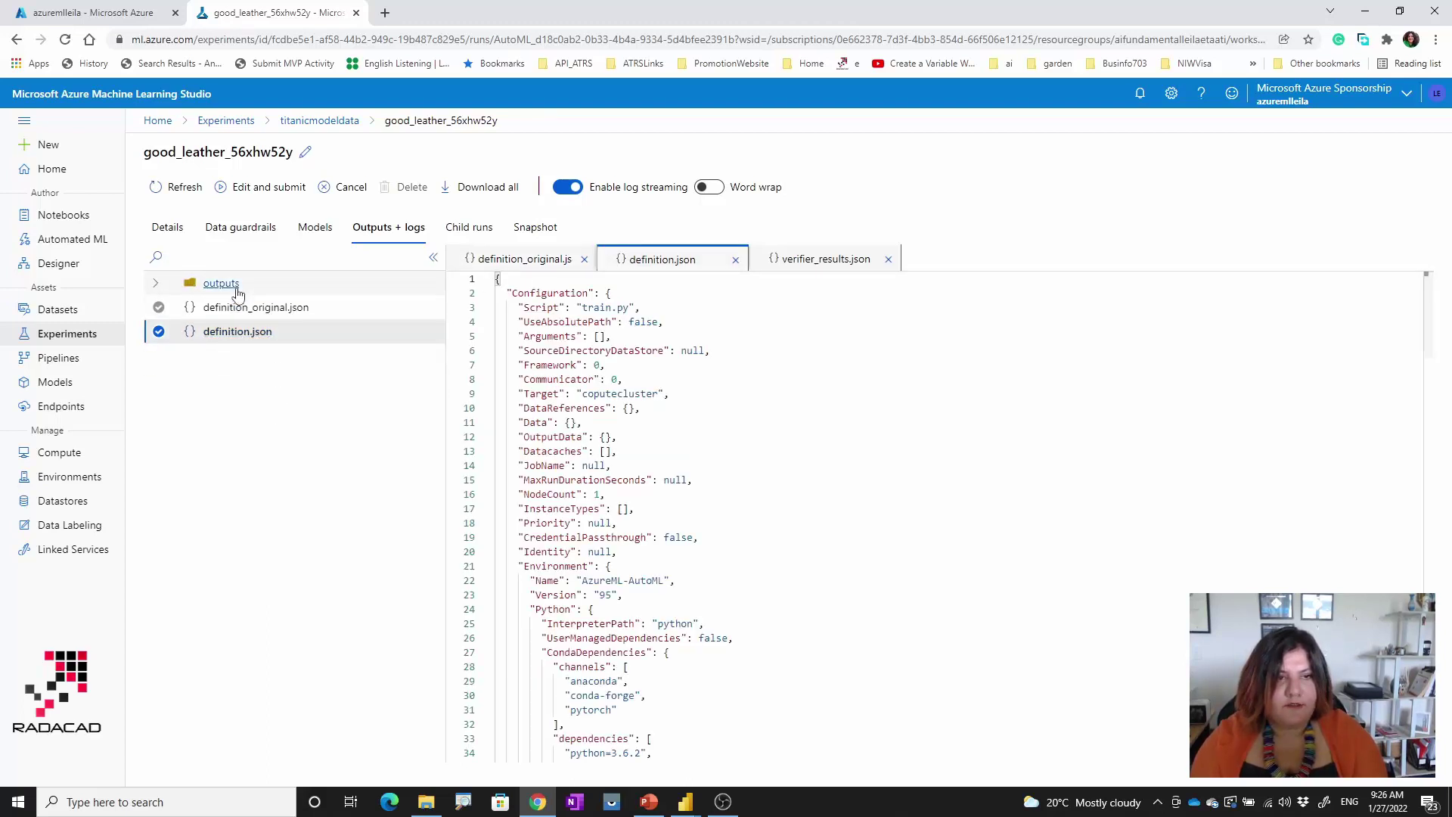
Review the list of child runs and their statuses for the Automated ML run
{"action": "left_click", "coordinate": [454, 231]}
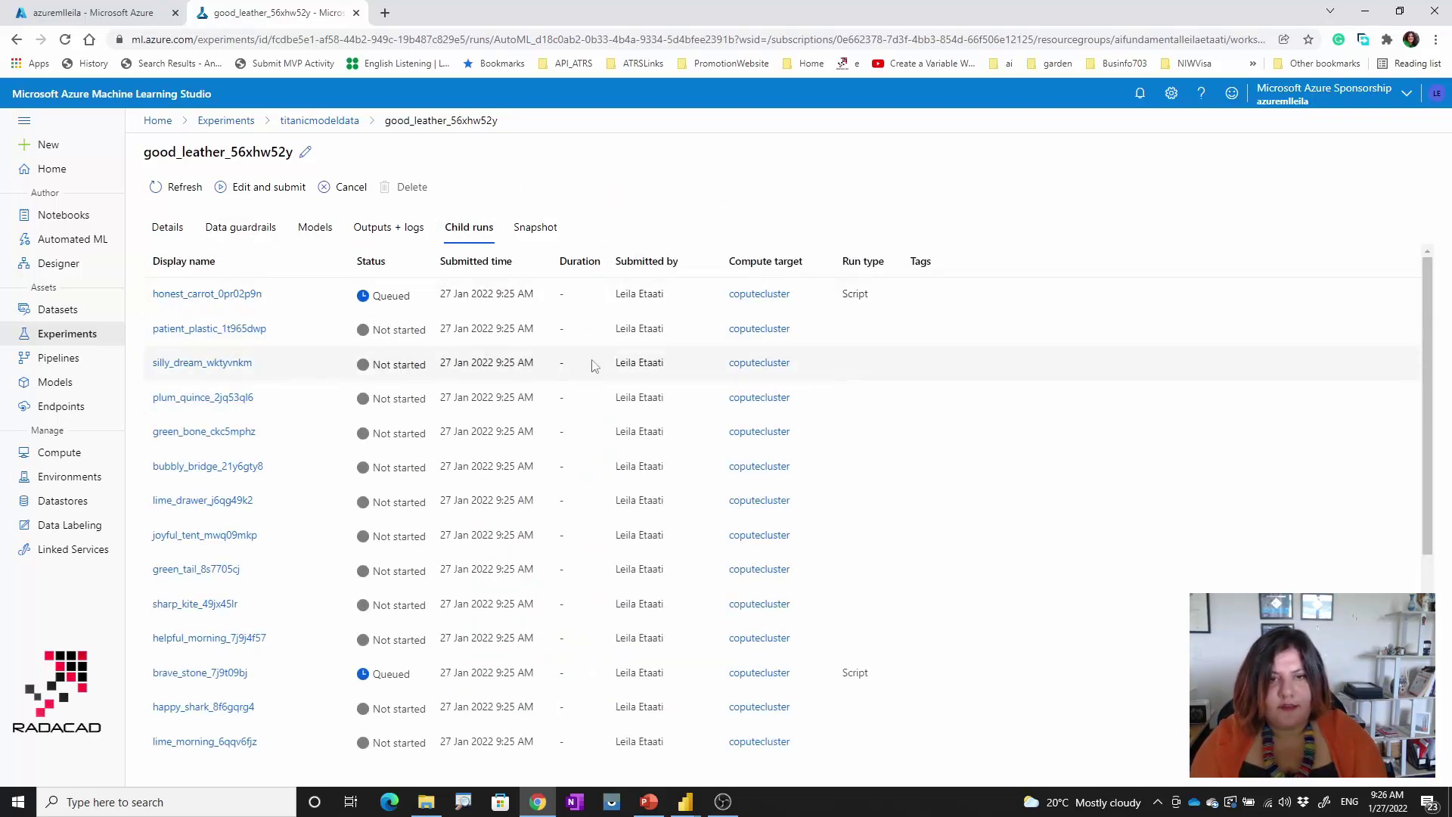
{"action": "scroll", "coordinate": [234, 576], "scroll_direction": "down", "scroll_amount": 5}
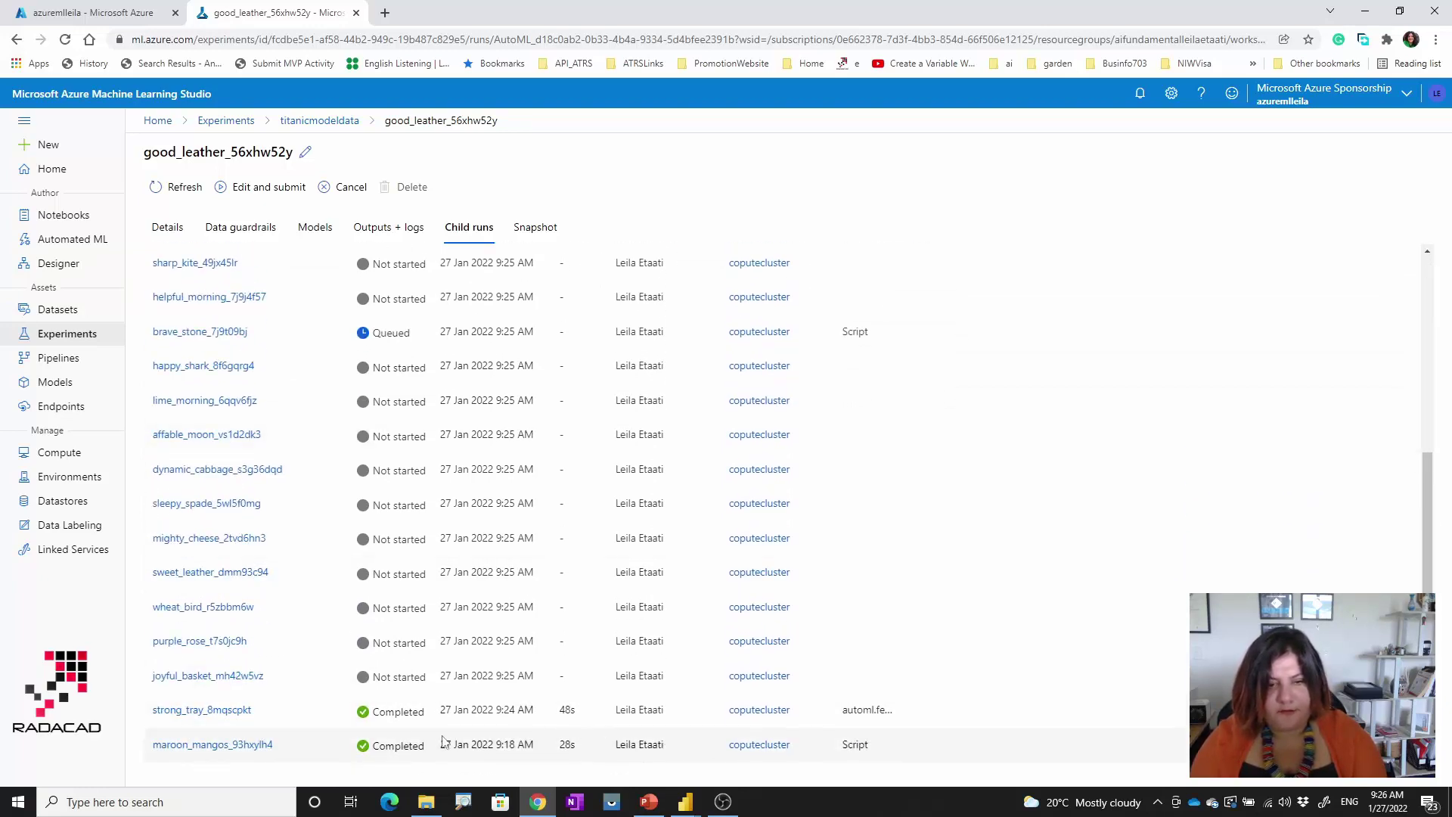
{"action": "scroll", "coordinate": [285, 670], "scroll_direction": "up", "scroll_amount": 5}
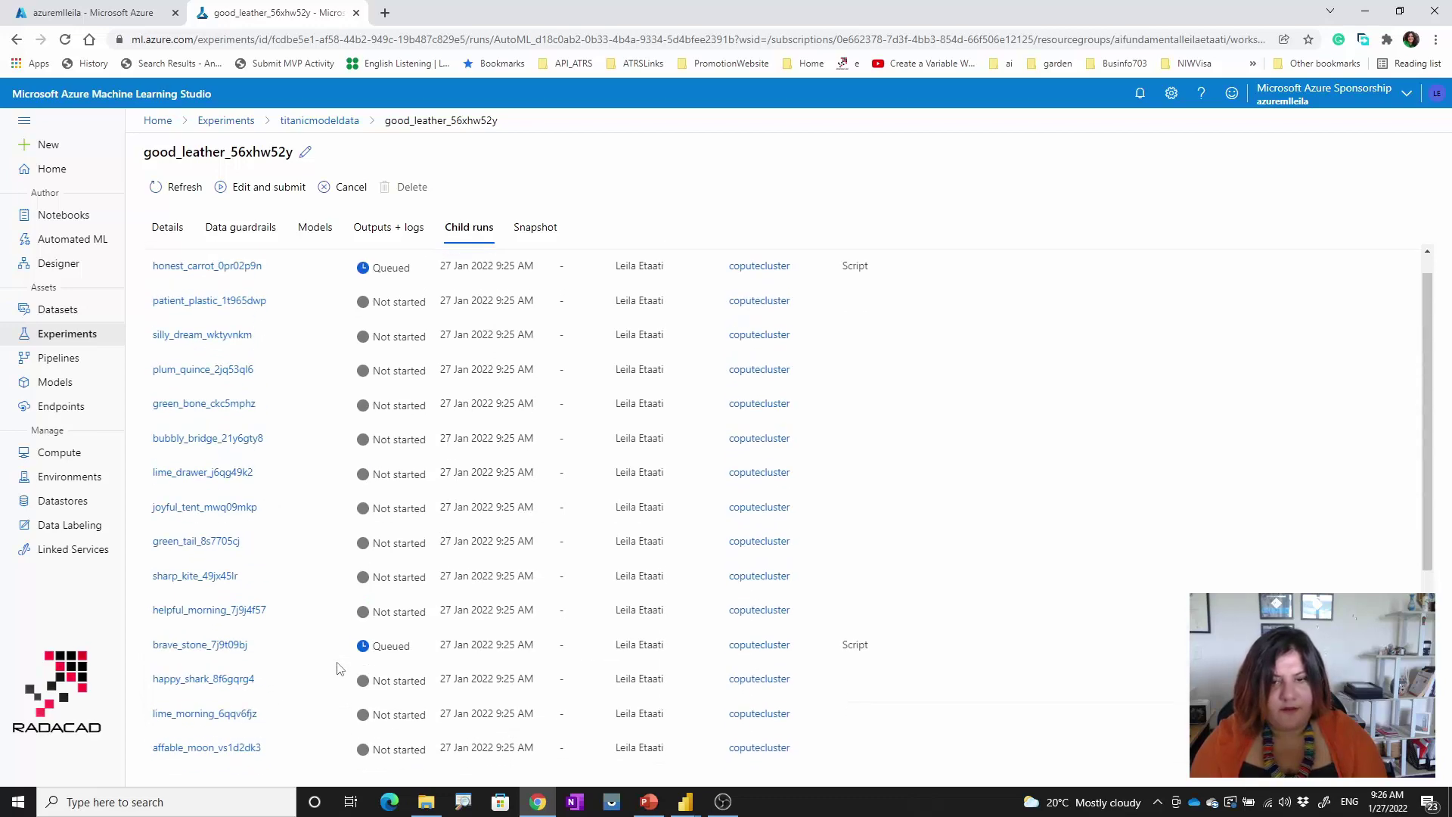
Check the run's status, models, data guardrails and best model summary
{"action": "left_click", "coordinate": [157, 236]}
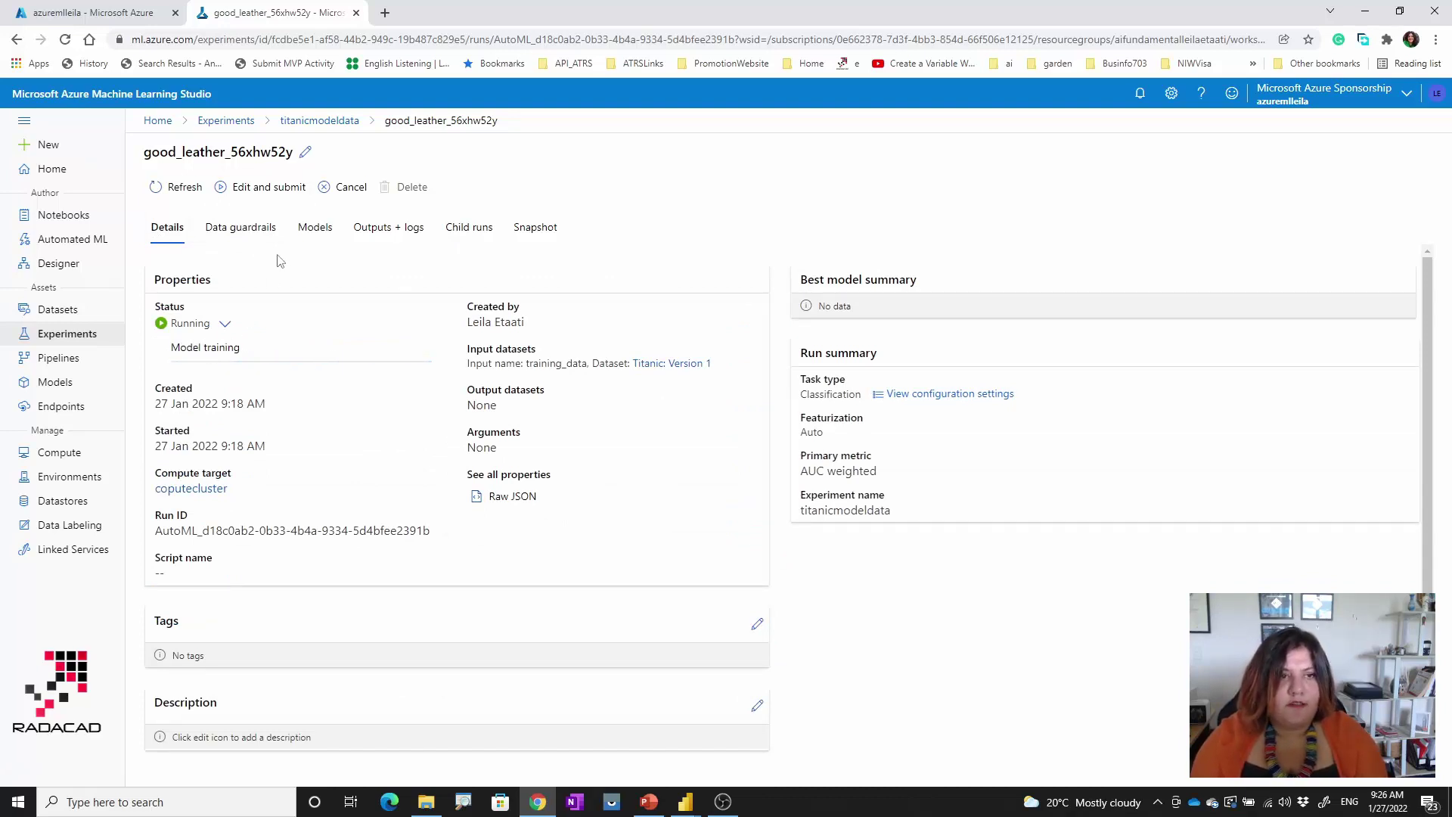
{"action": "left_click", "coordinate": [315, 228]}
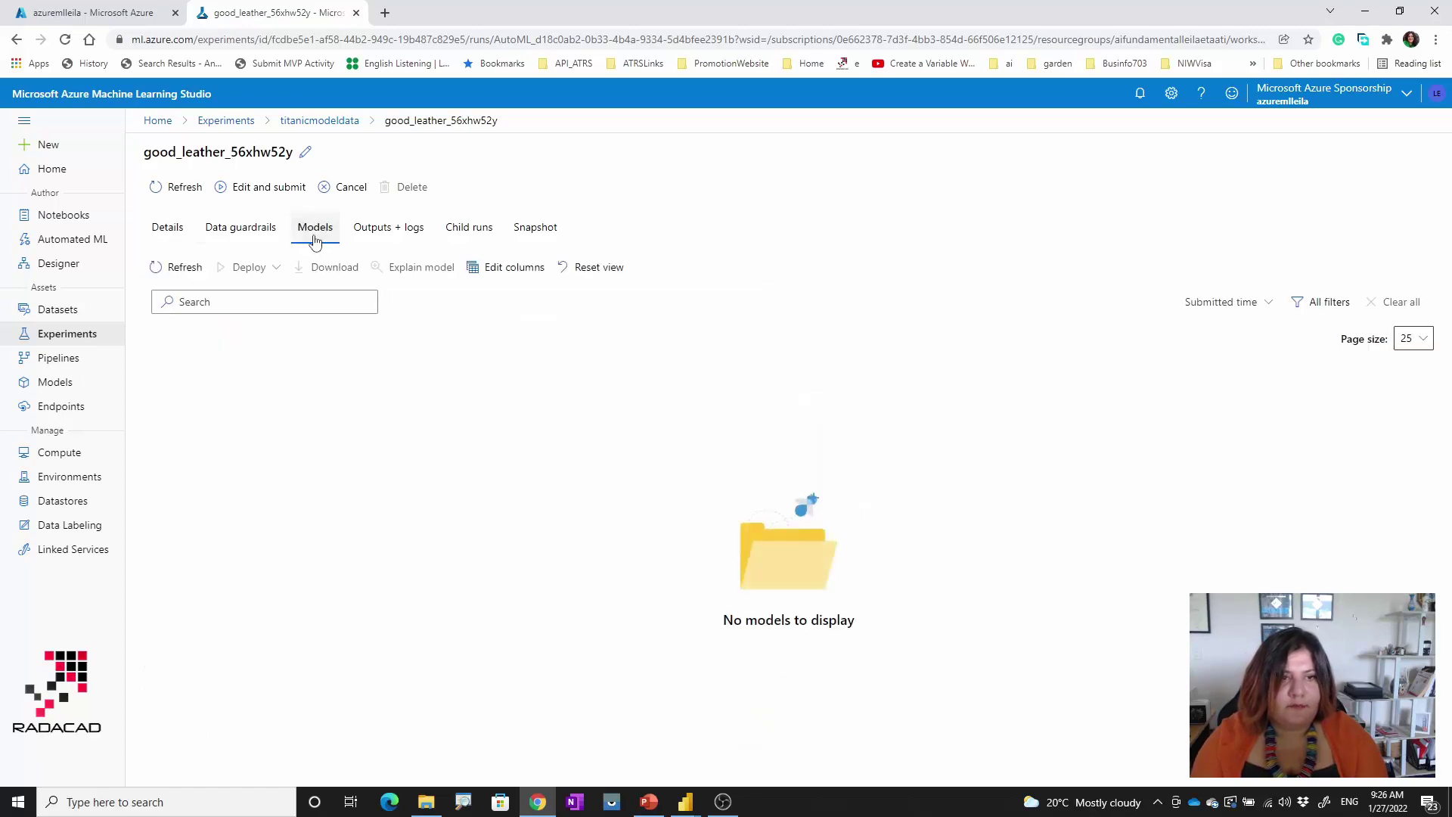
{"action": "left_click", "coordinate": [239, 233]}
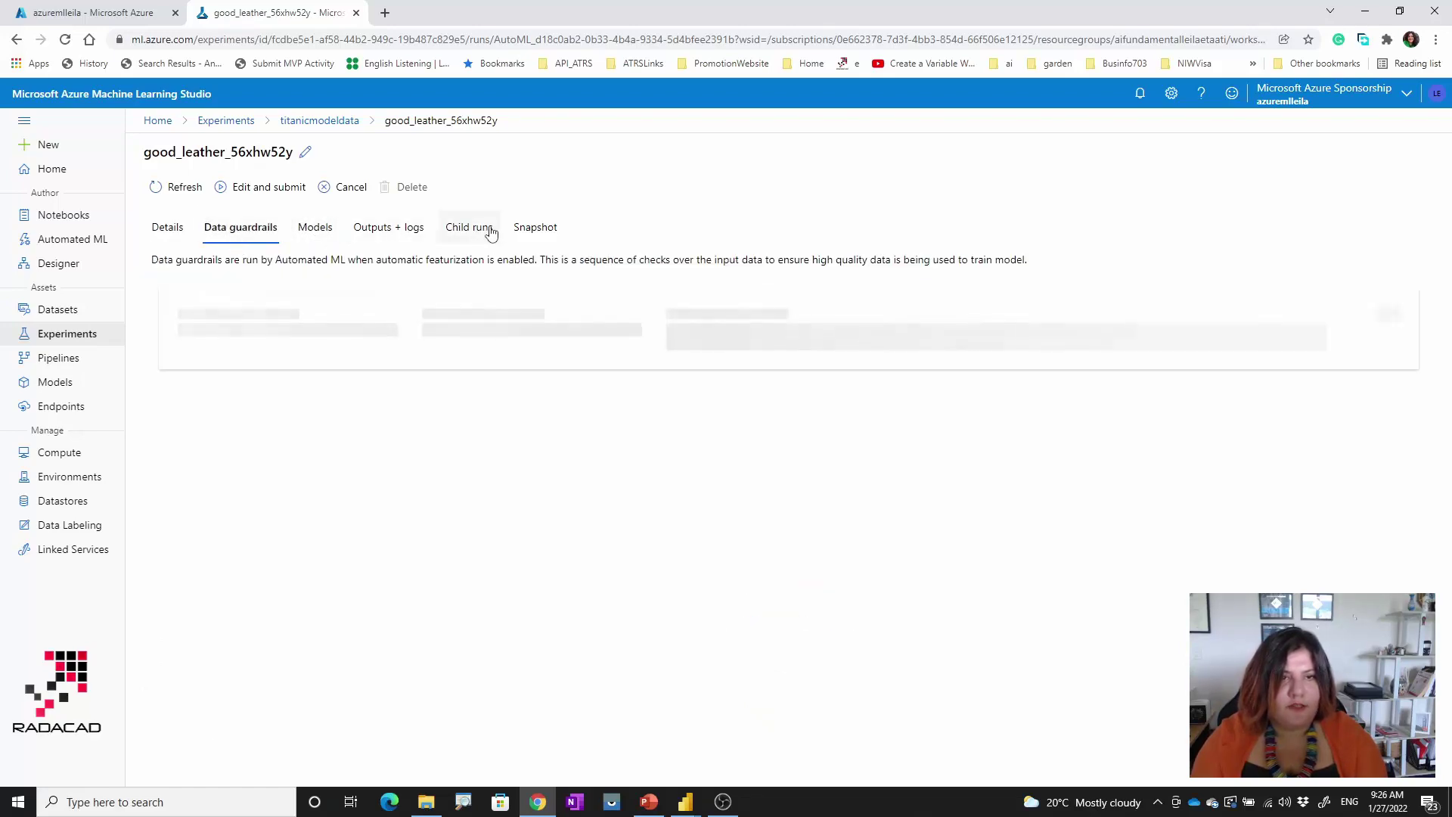
{"action": "left_click", "coordinate": [168, 229]}
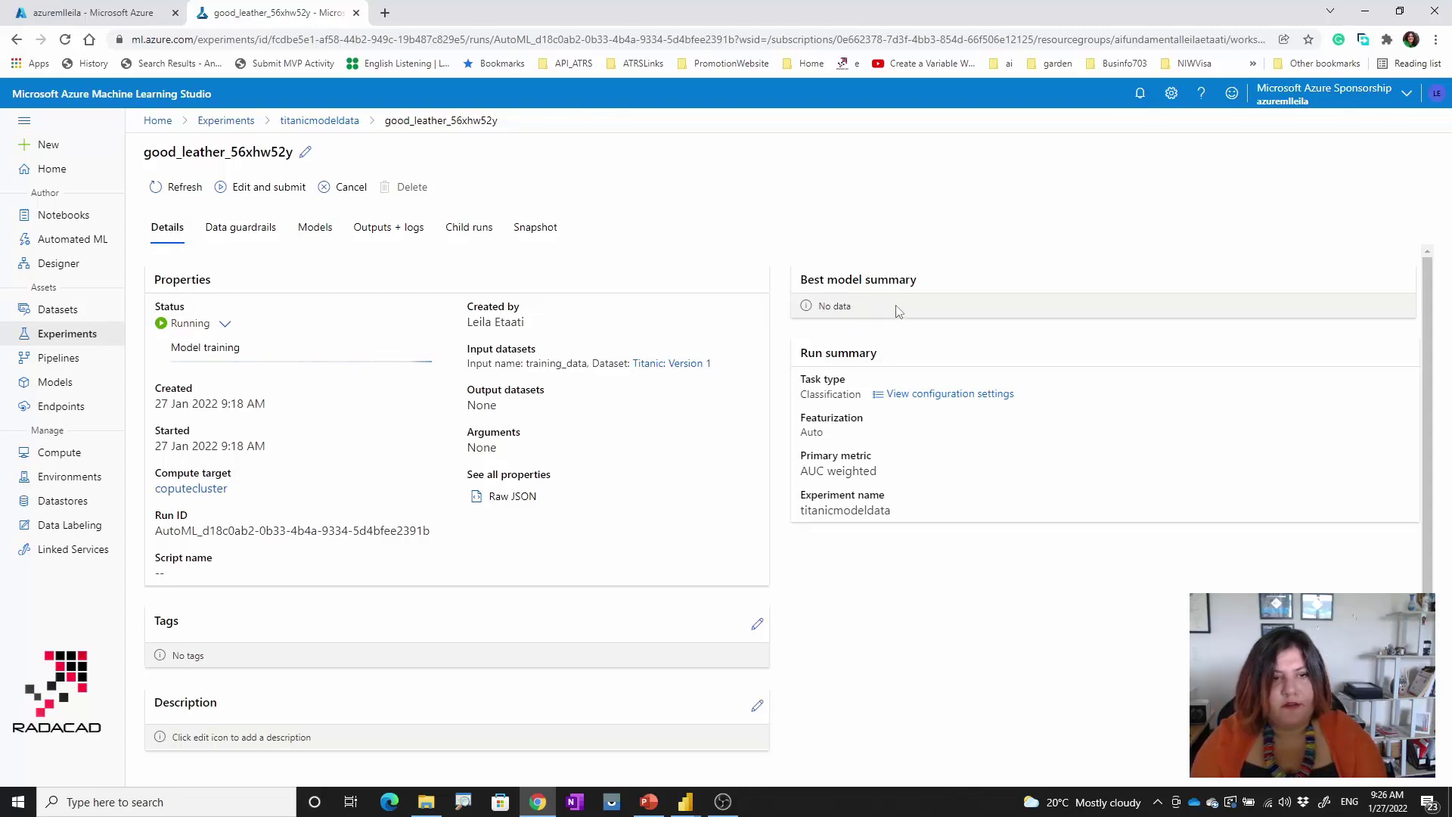
{"action": "scroll", "coordinate": [383, 657], "scroll_direction": "down", "scroll_amount": 1}
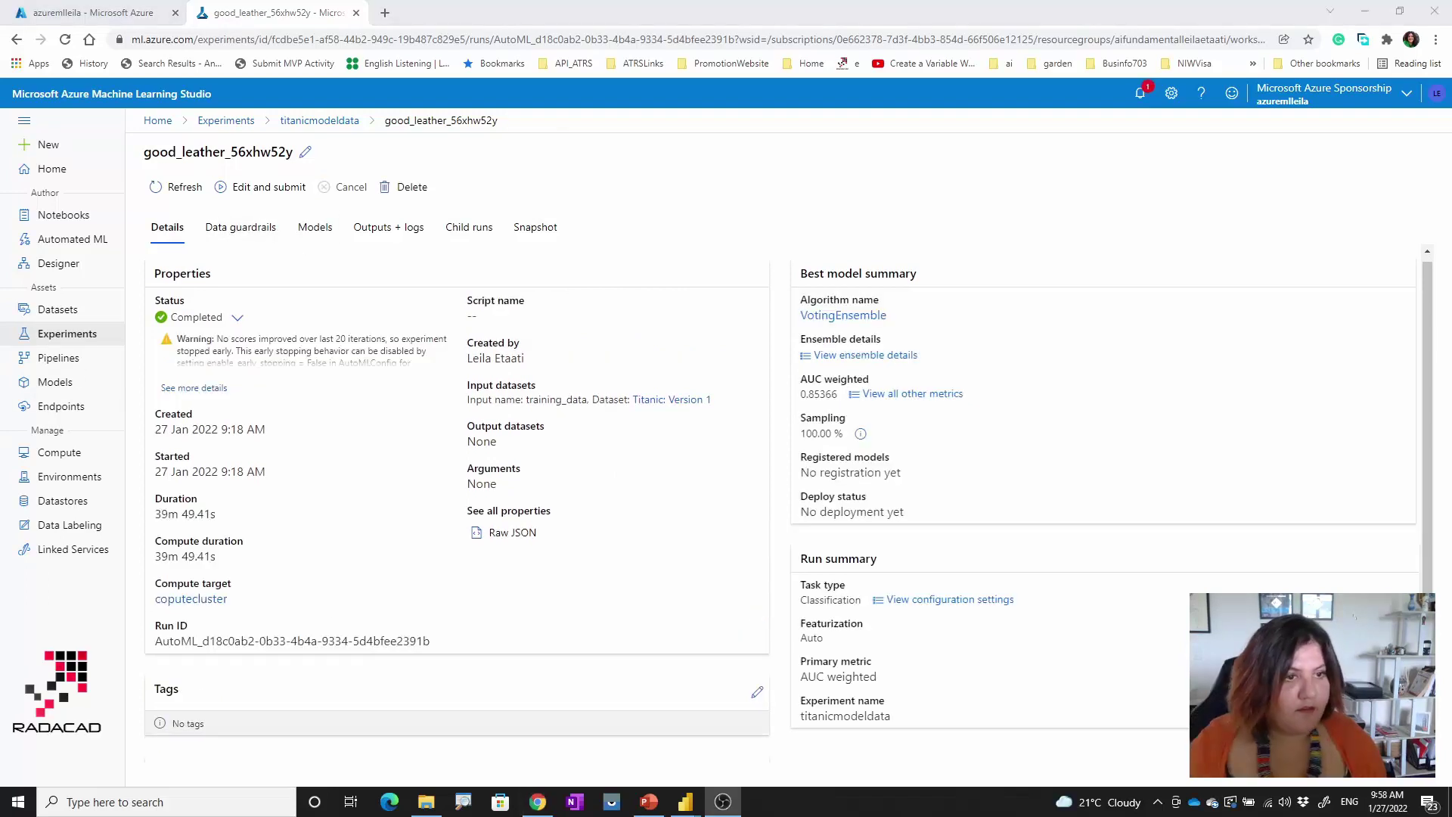
Read the full early-stopping warning in the run's status messages and close the messages
{"action": "left_click", "coordinate": [387, 362]}
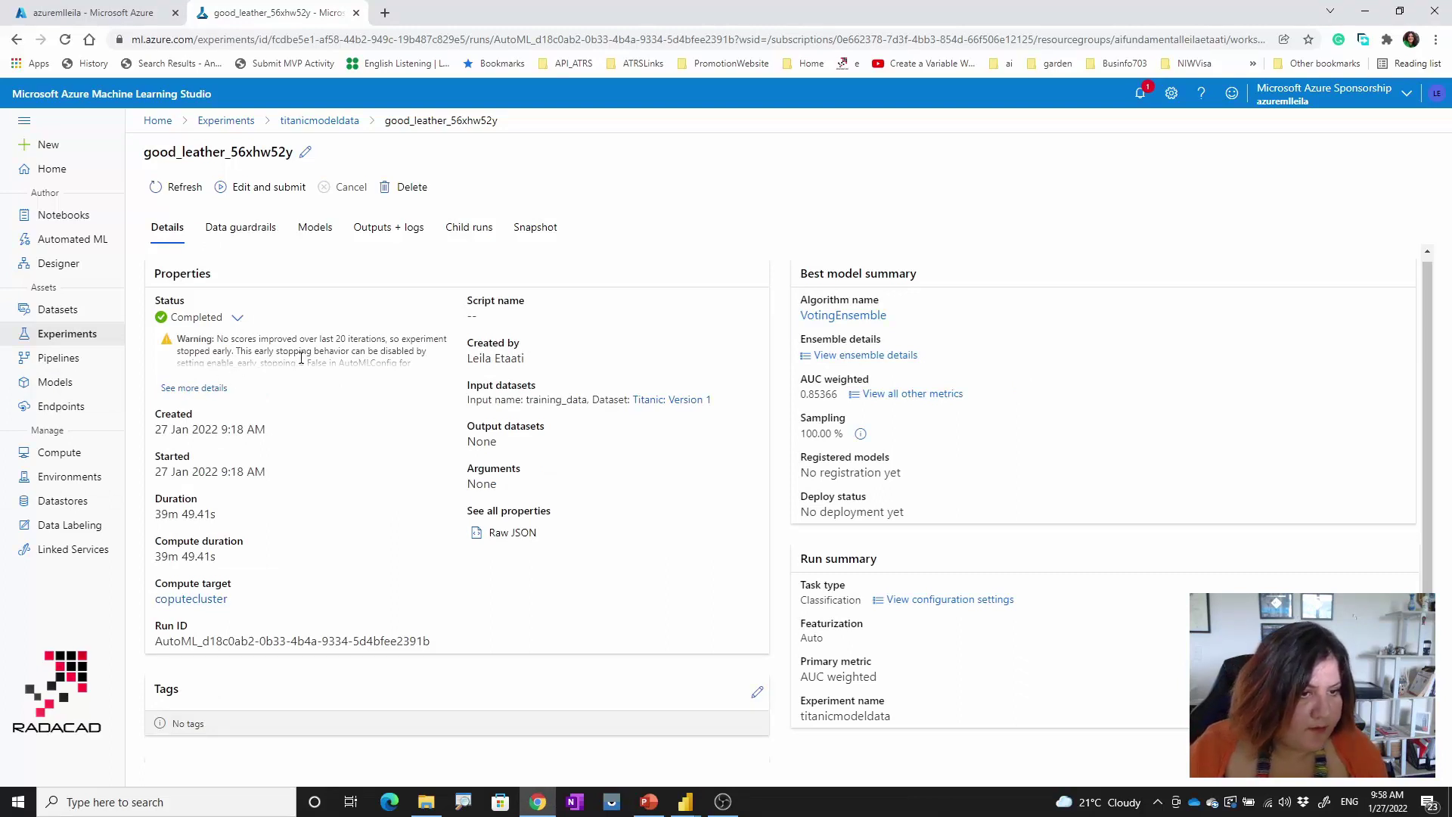
{"action": "left_click", "coordinate": [209, 389]}
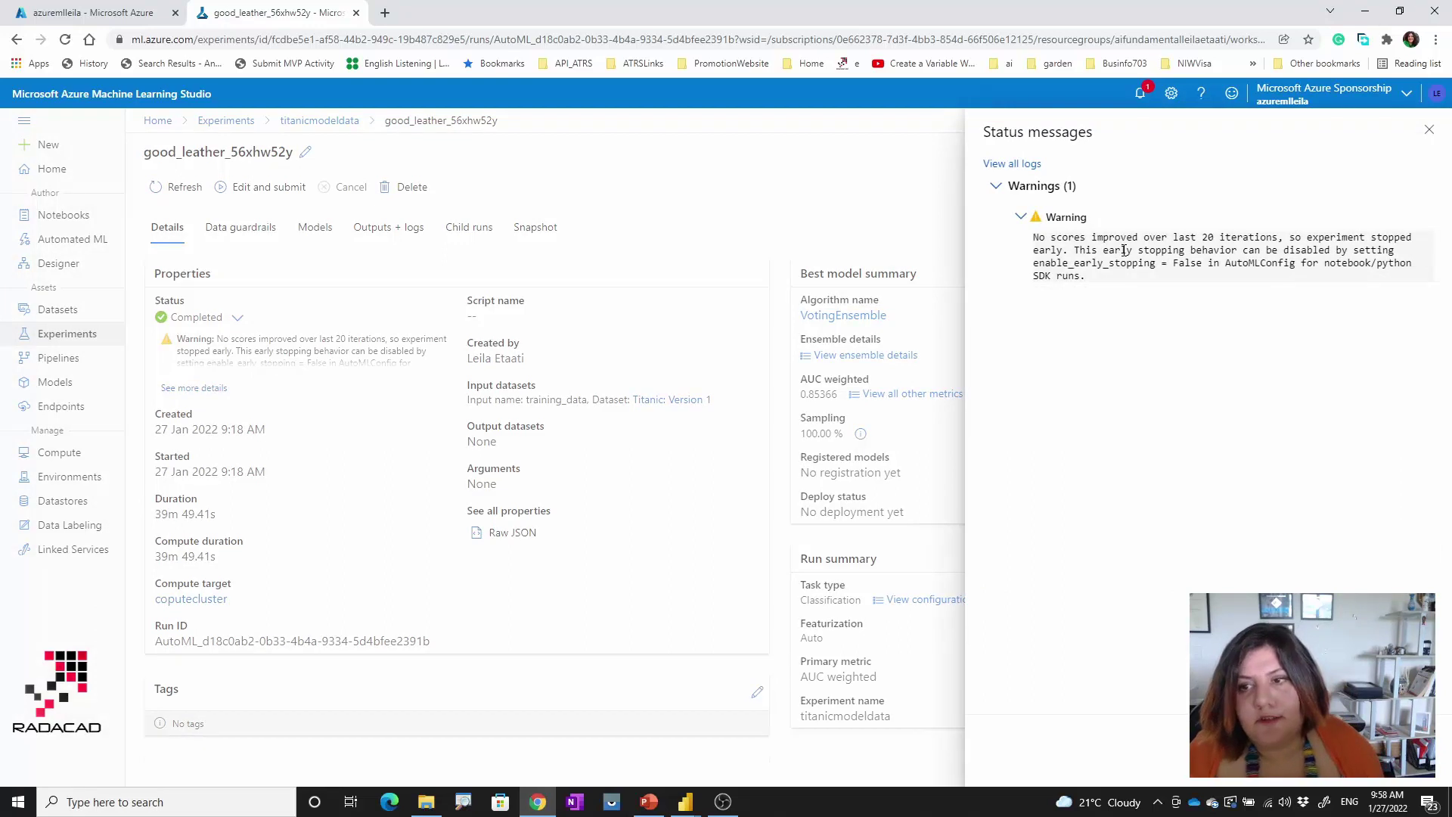
{"action": "left_click_drag", "start_coordinate": [1193, 240], "coordinate": [1296, 238]}
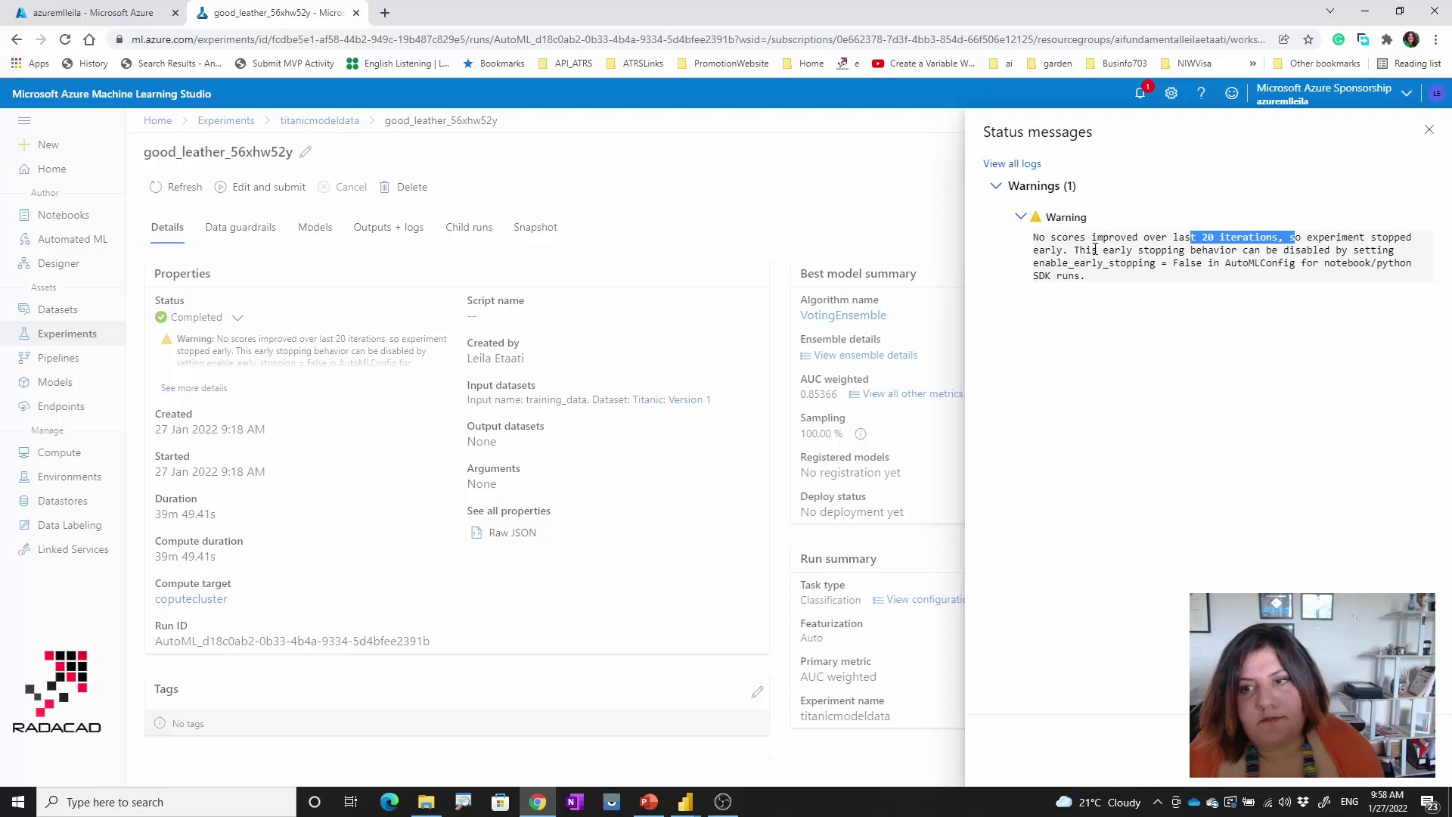
{"action": "left_click_drag", "start_coordinate": [1096, 250], "coordinate": [1226, 282]}
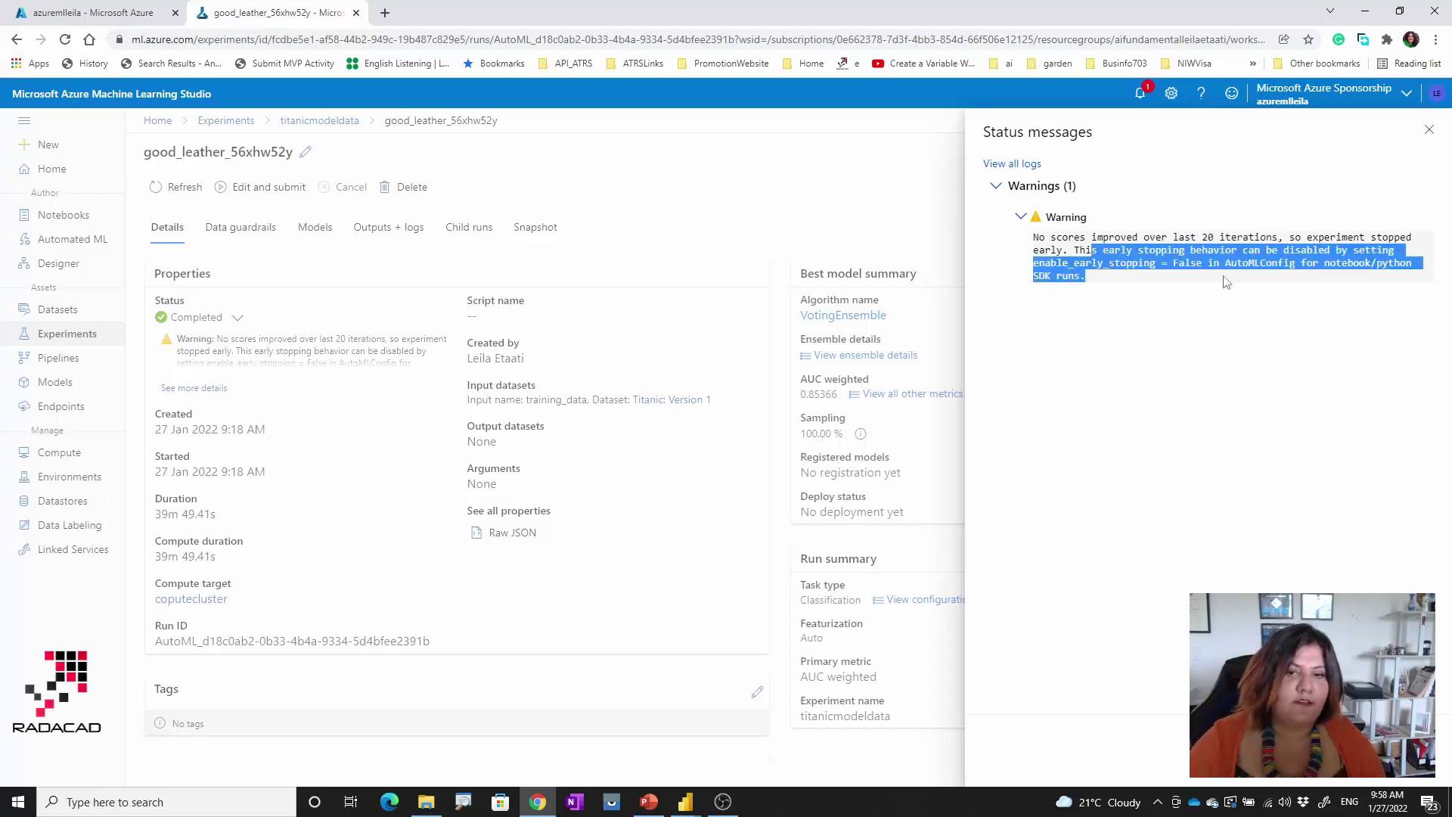
{"action": "left_click", "coordinate": [317, 237]}
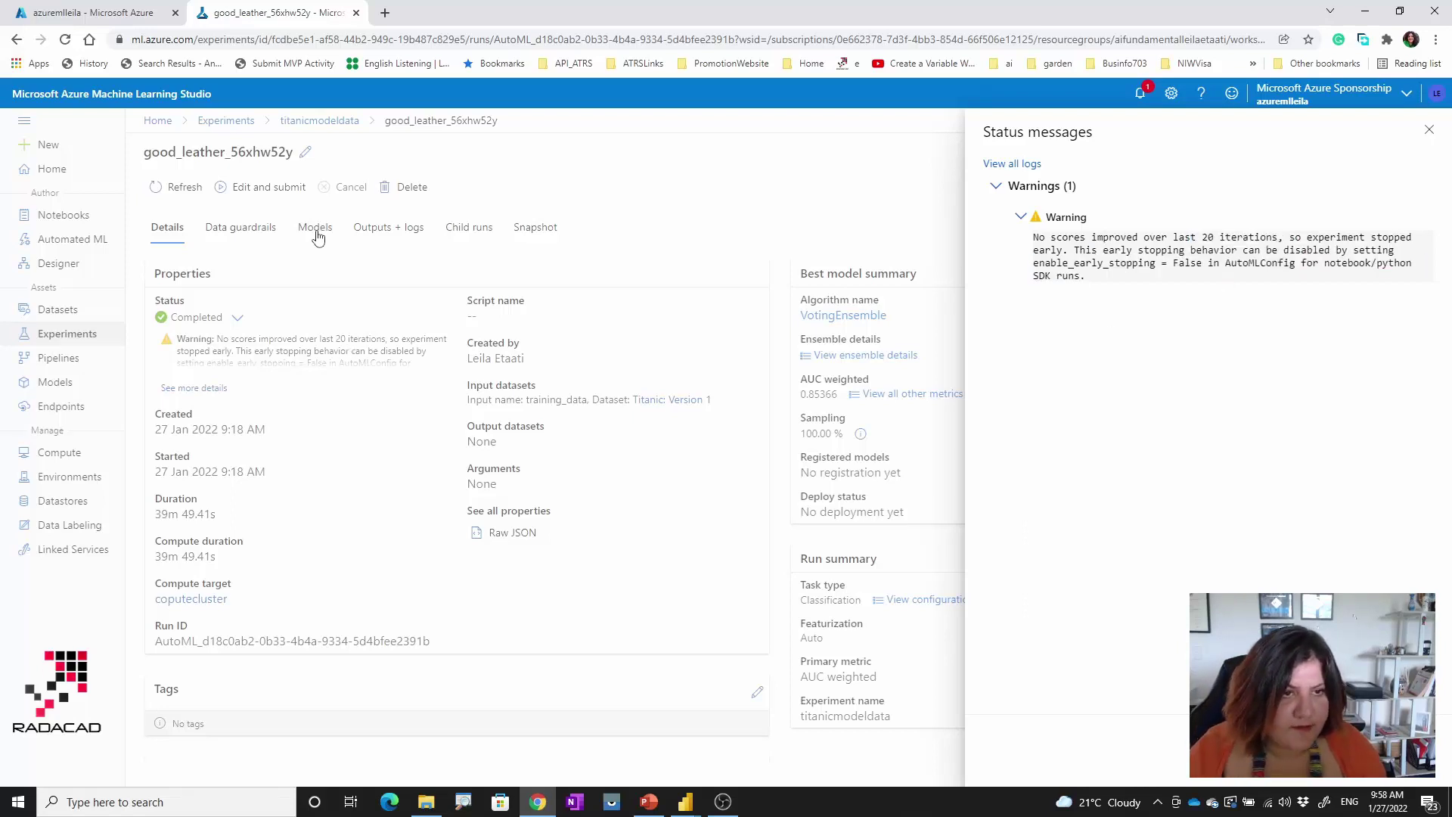
{"action": "left_click", "coordinate": [311, 242]}
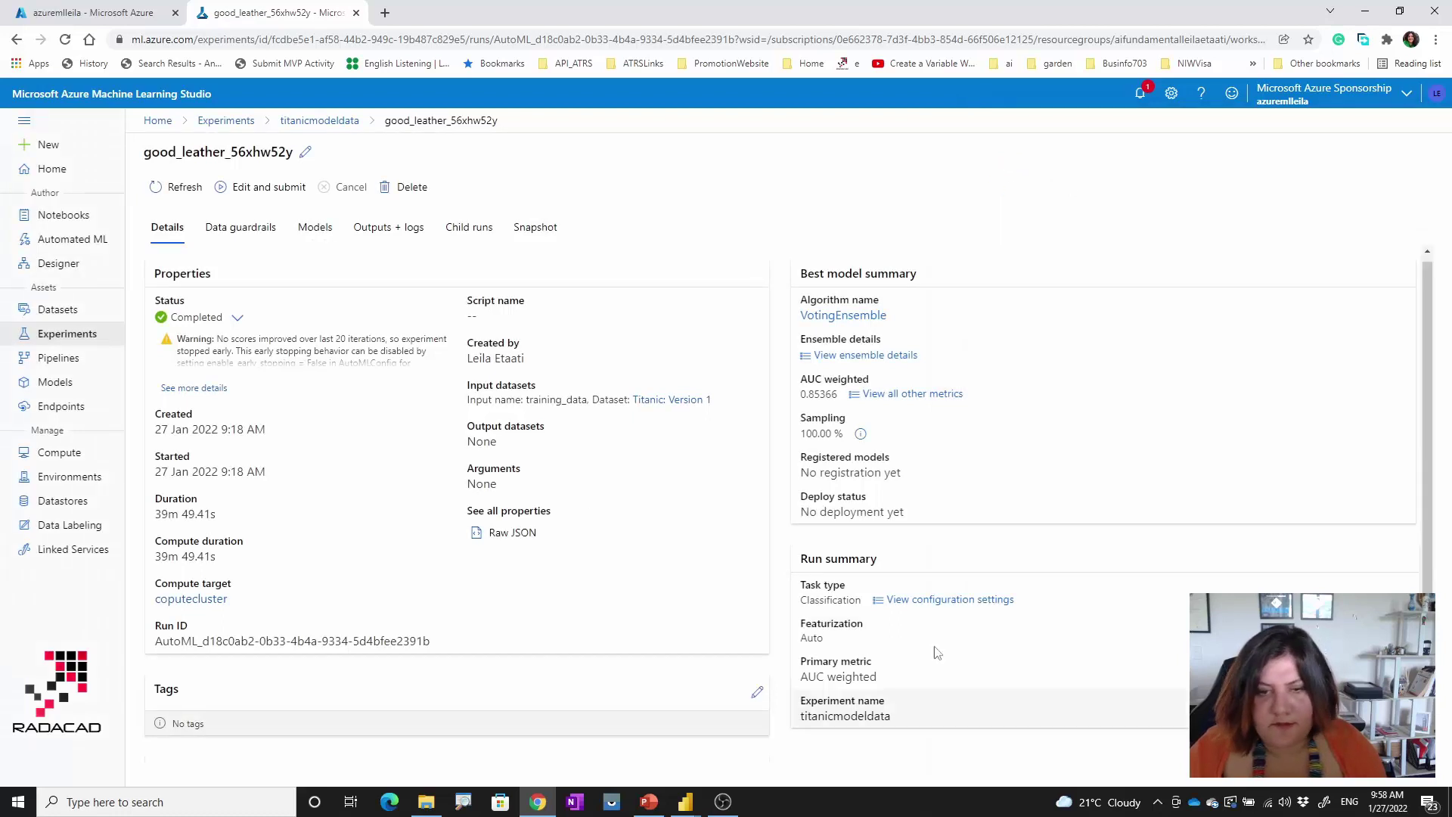
Compare the AUC weighted scores of the trained models across both pages of the models list and return to the first page's beginning
{"action": "left_click", "coordinate": [311, 243]}
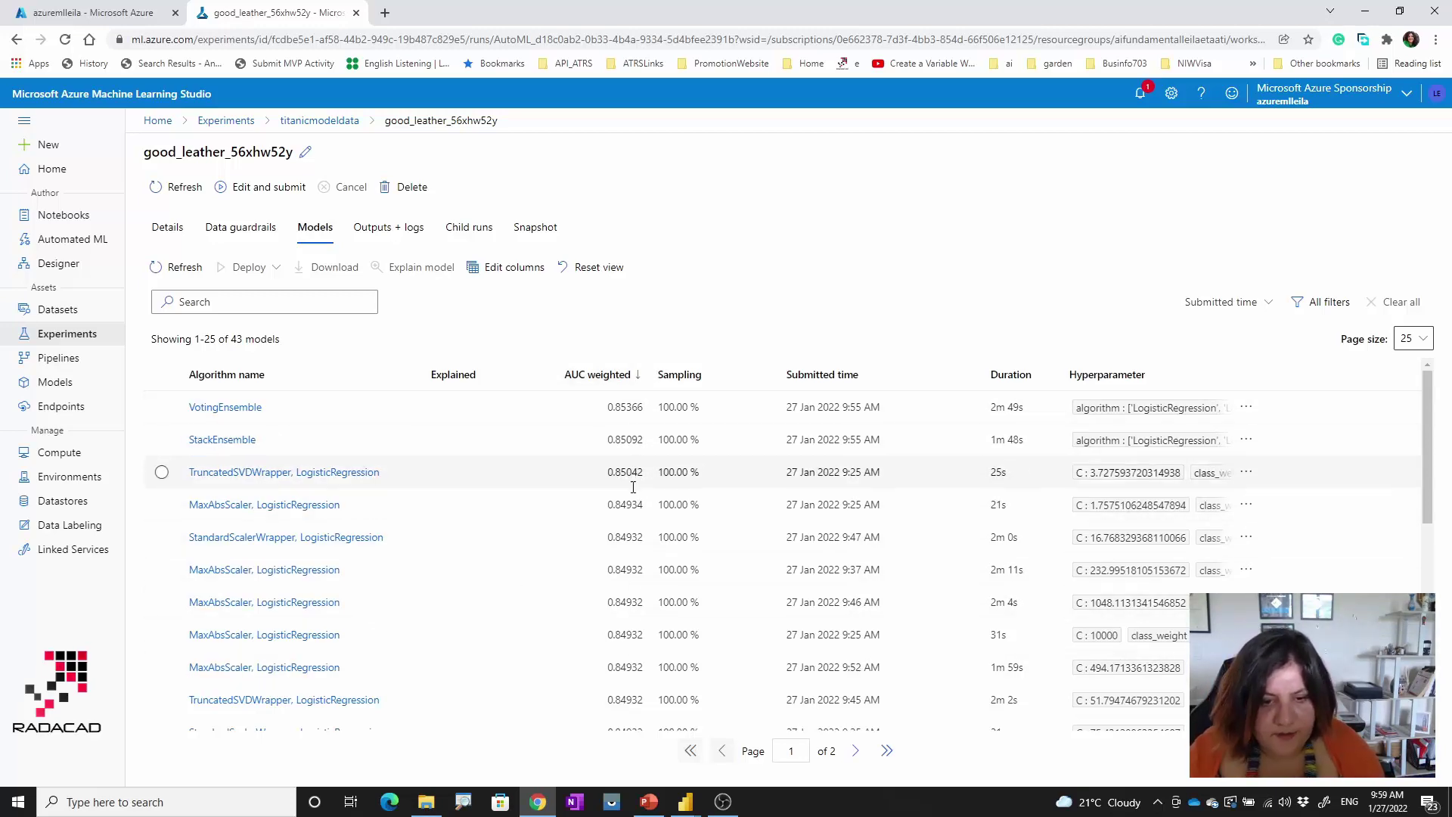
{"action": "scroll", "coordinate": [620, 707], "scroll_direction": "down", "scroll_amount": 6}
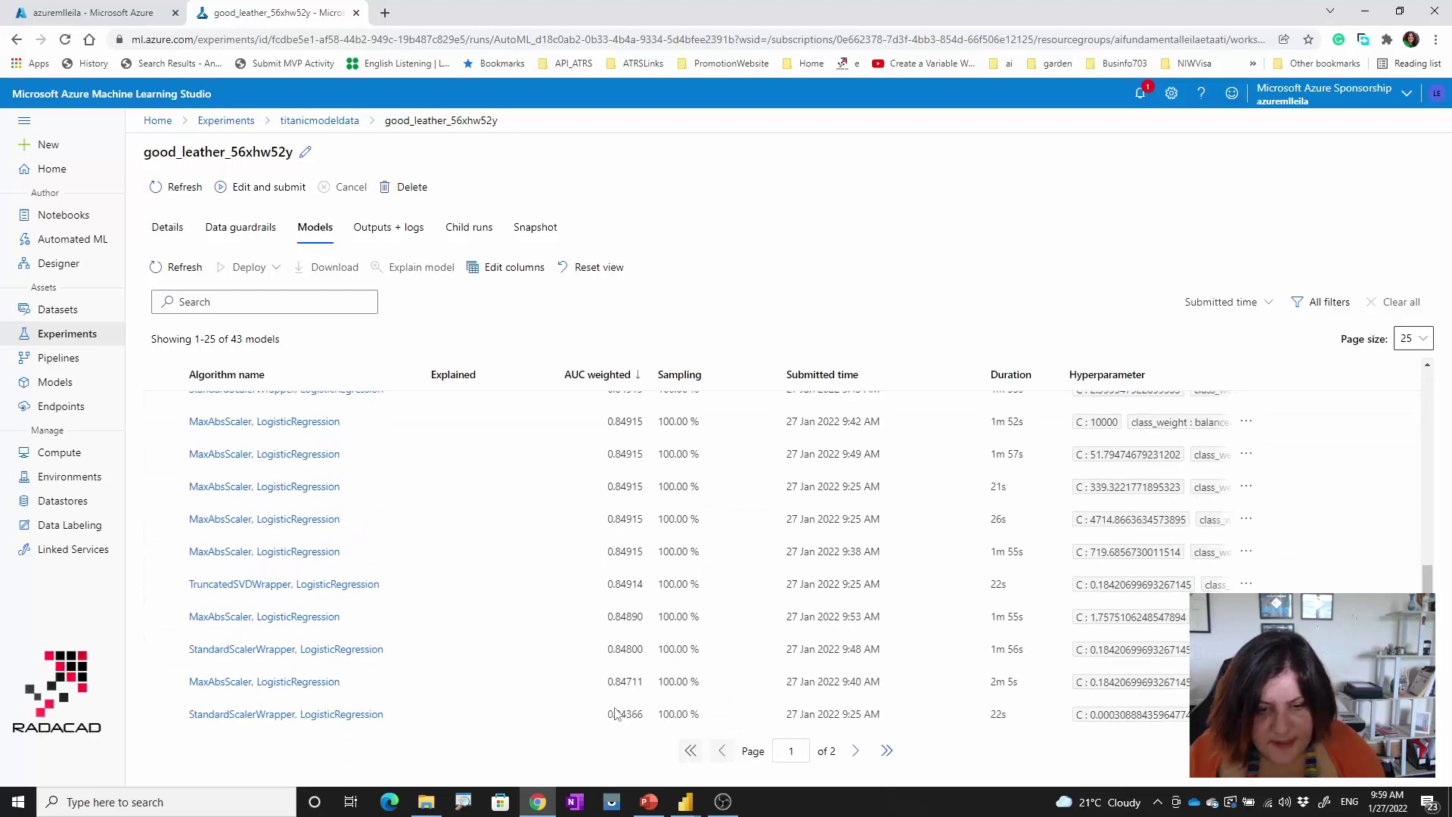
{"action": "left_click", "coordinate": [855, 750]}
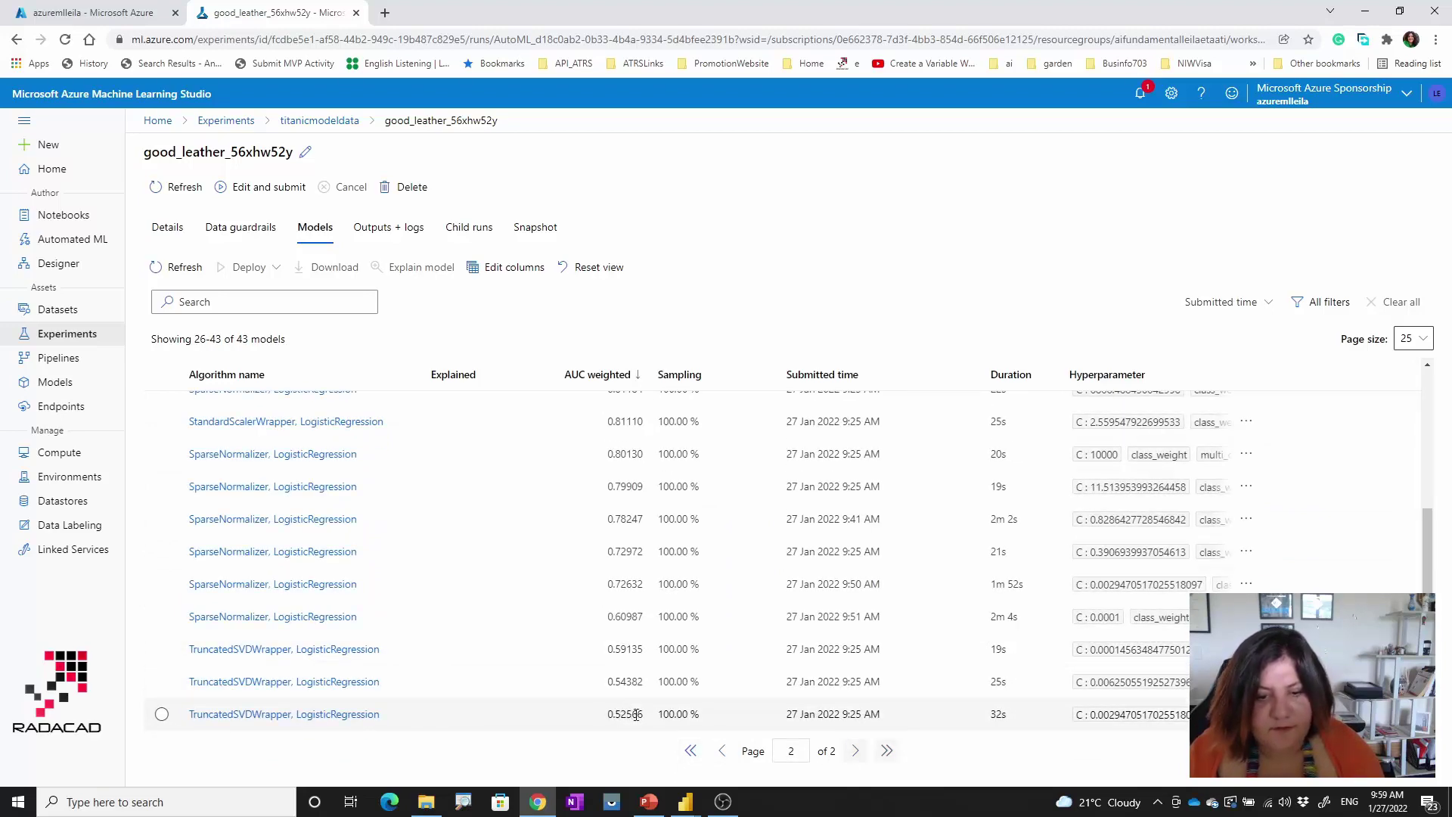
{"action": "left_click", "coordinate": [721, 750]}
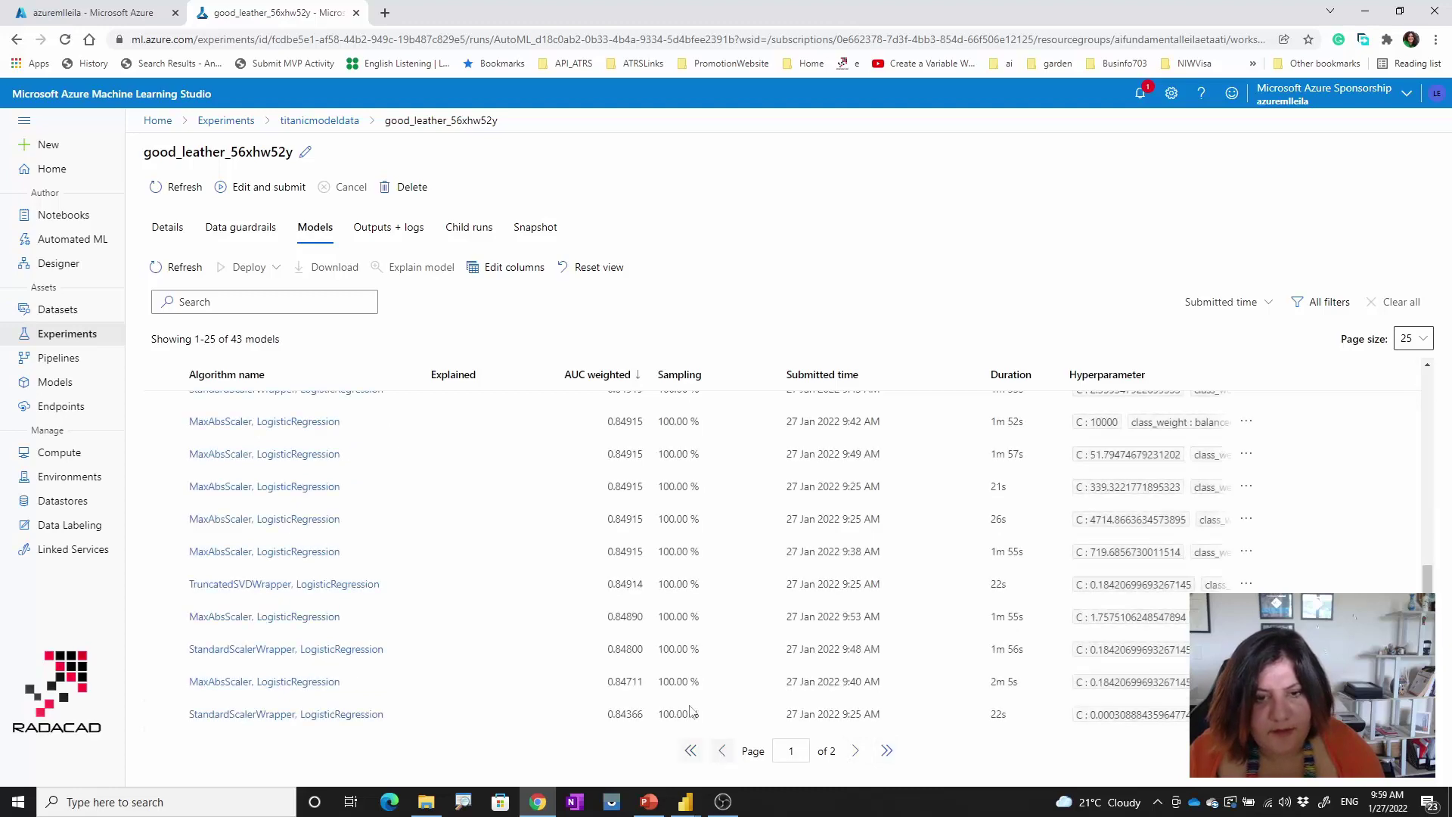
{"action": "scroll", "coordinate": [620, 590], "scroll_direction": "up", "scroll_amount": 6}
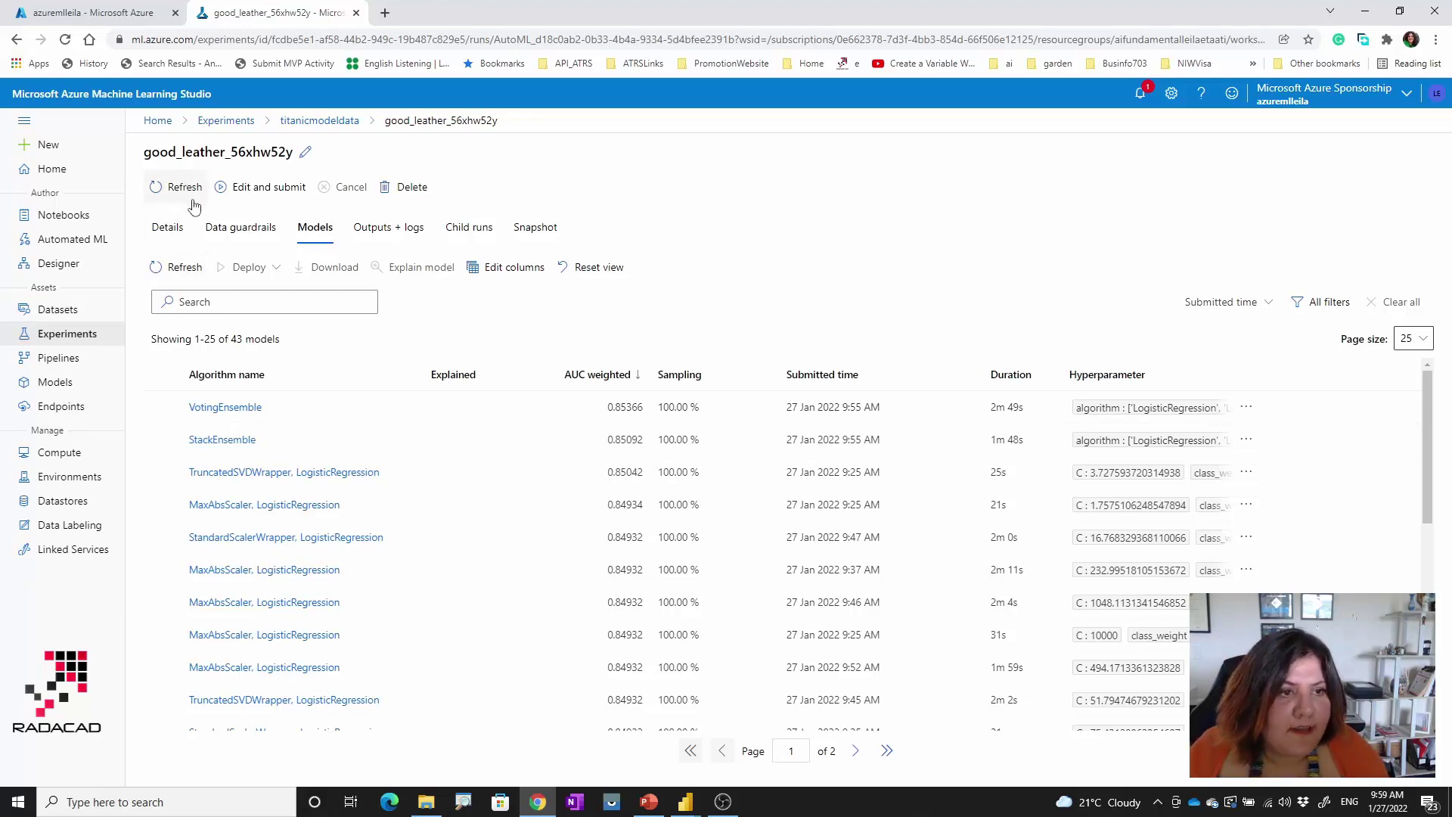
Open the best model, VotingEnsemble, from the run's details and review its explanations, data transformation diagram and test results
{"action": "left_click", "coordinate": [172, 235]}
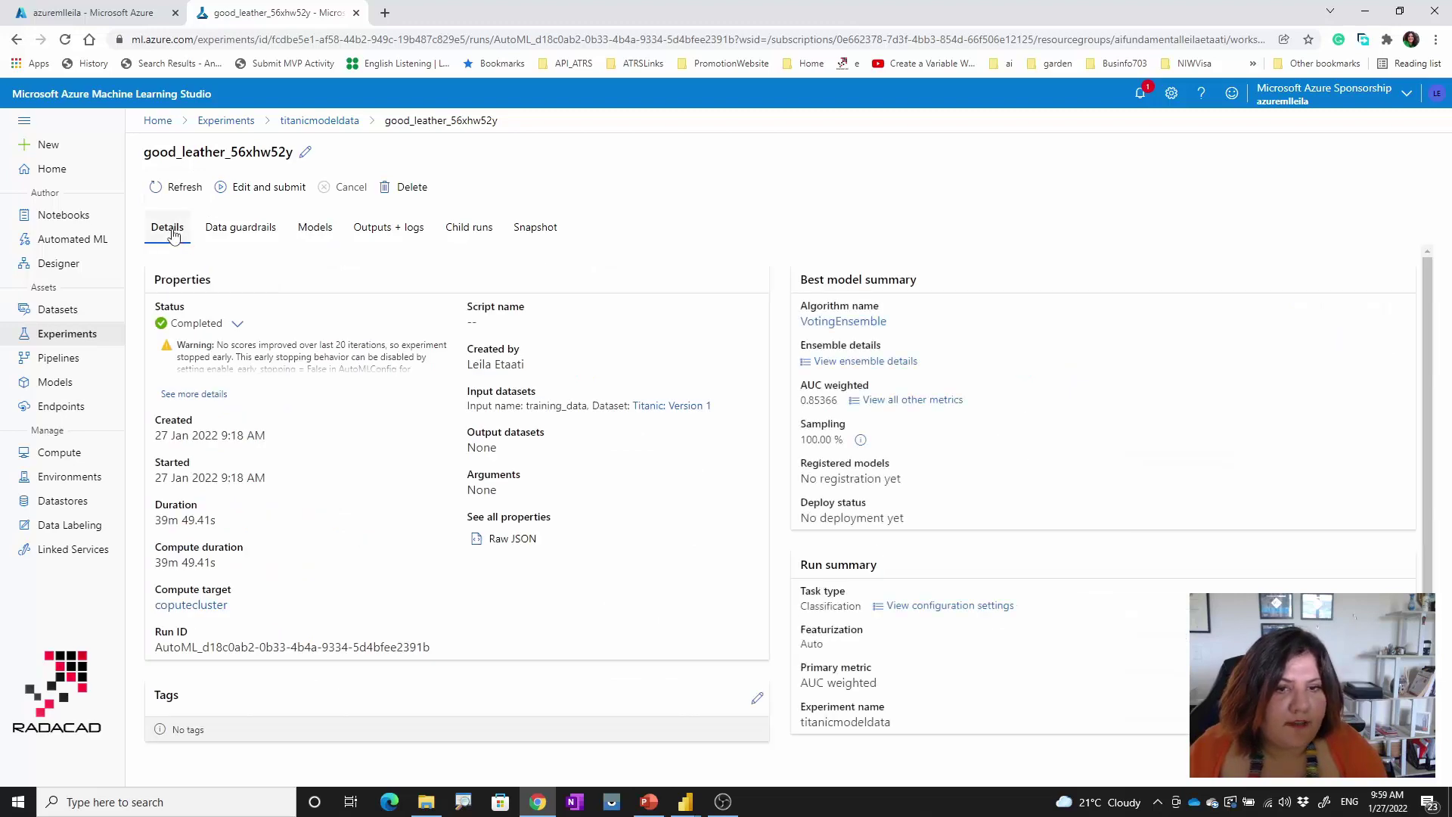
{"action": "left_click", "coordinate": [851, 322]}
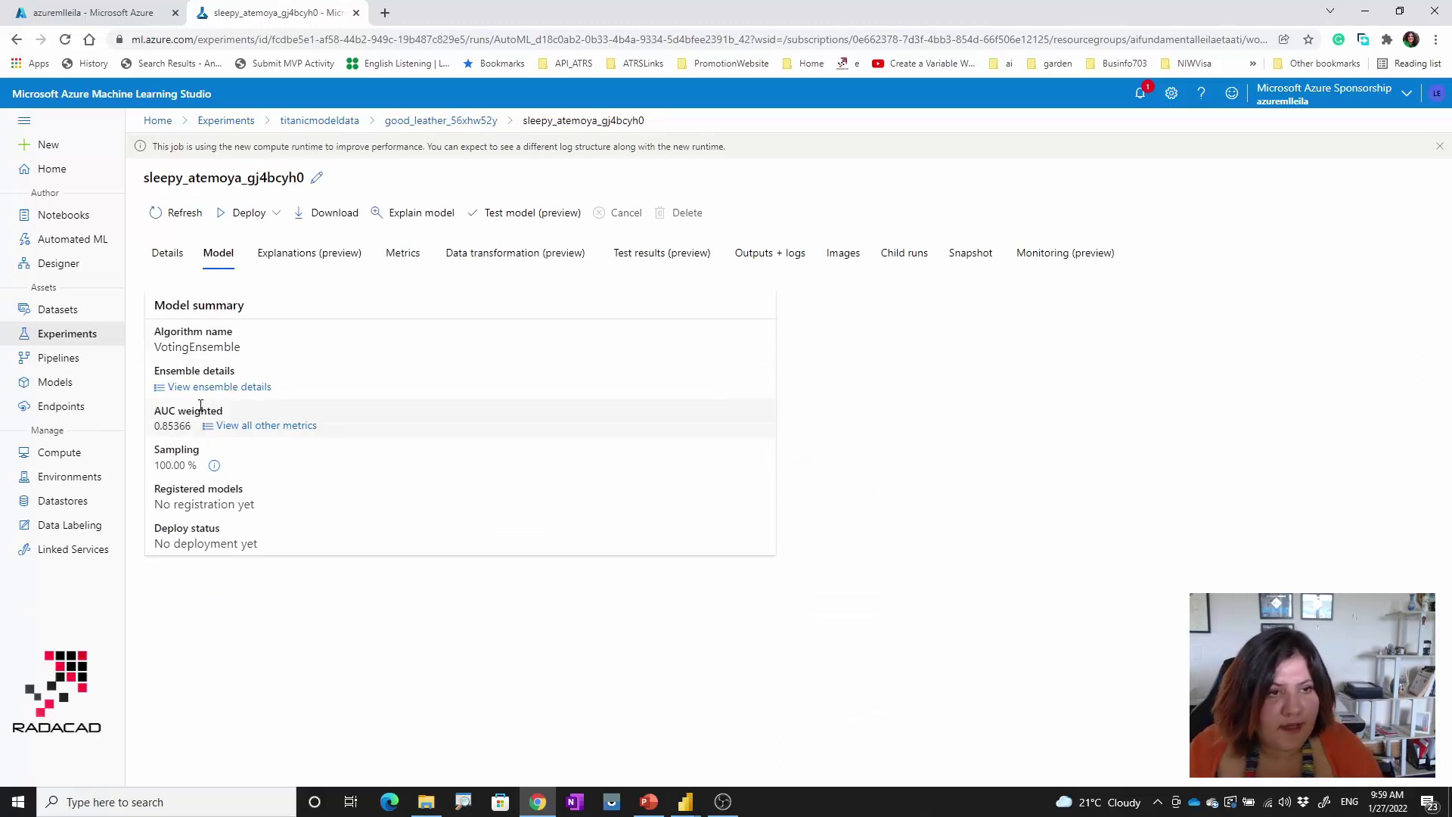
{"action": "left_click", "coordinate": [290, 264]}
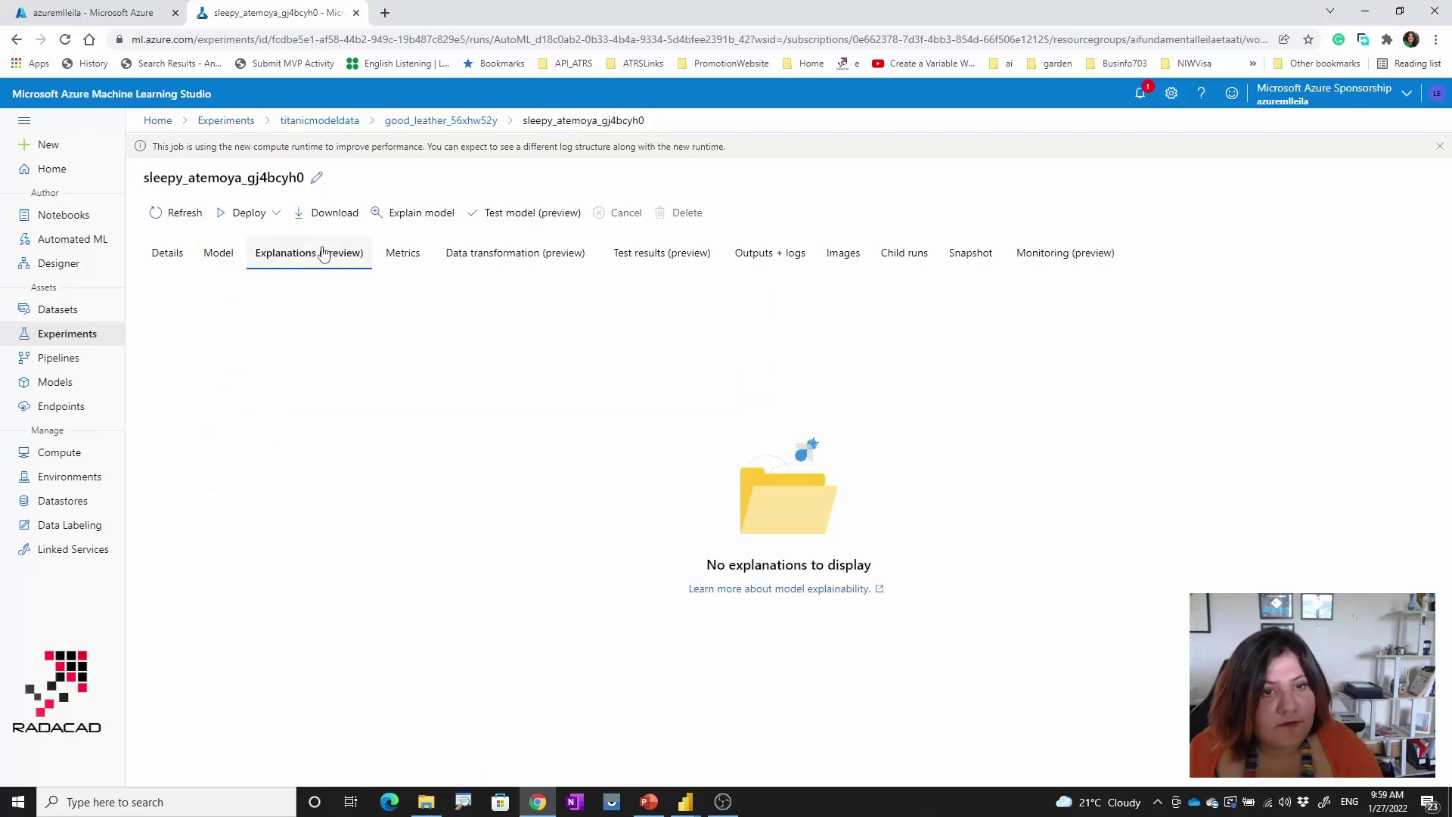
{"action": "left_click", "coordinate": [464, 255]}
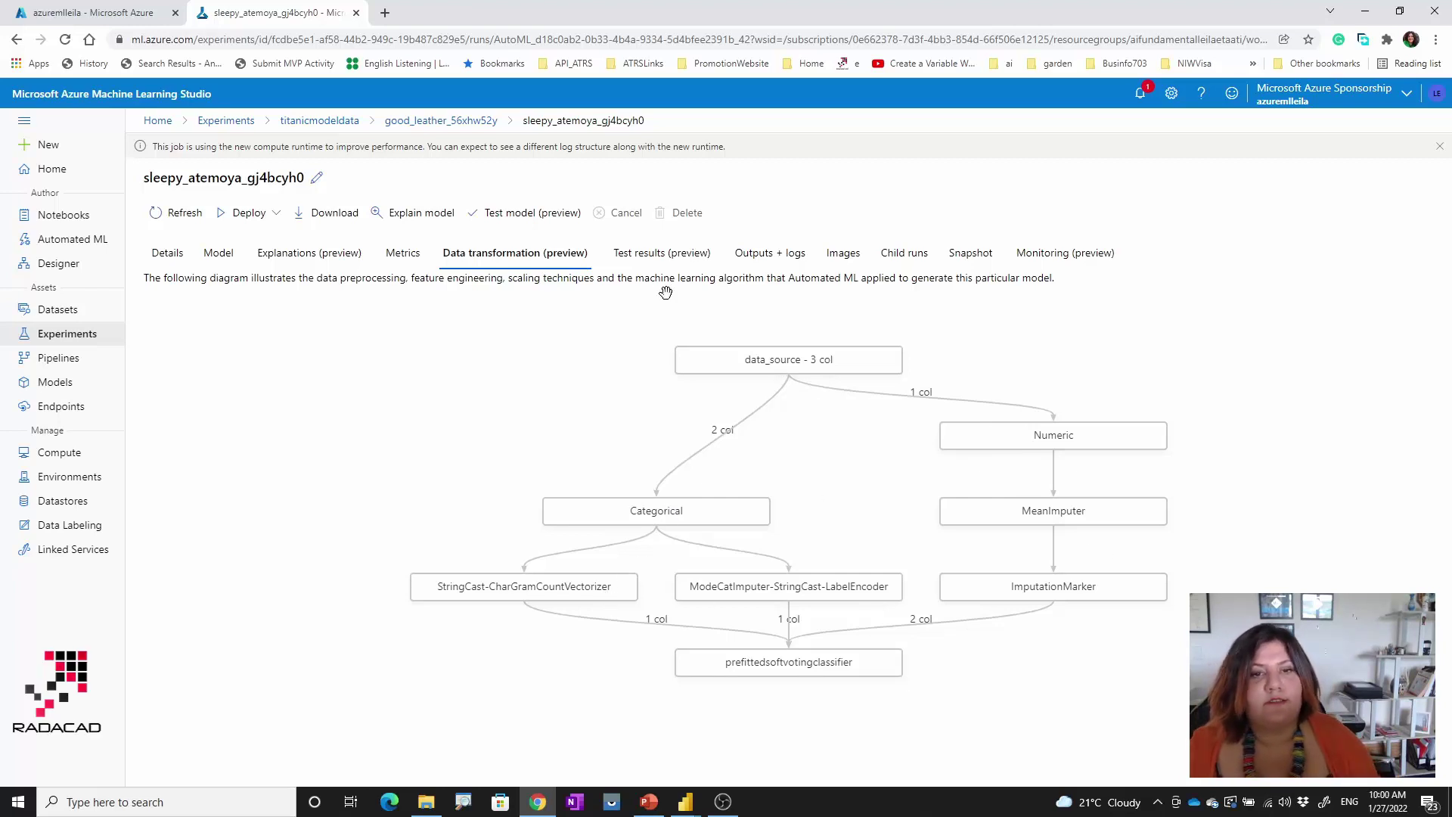
{"action": "left_click", "coordinate": [680, 259]}
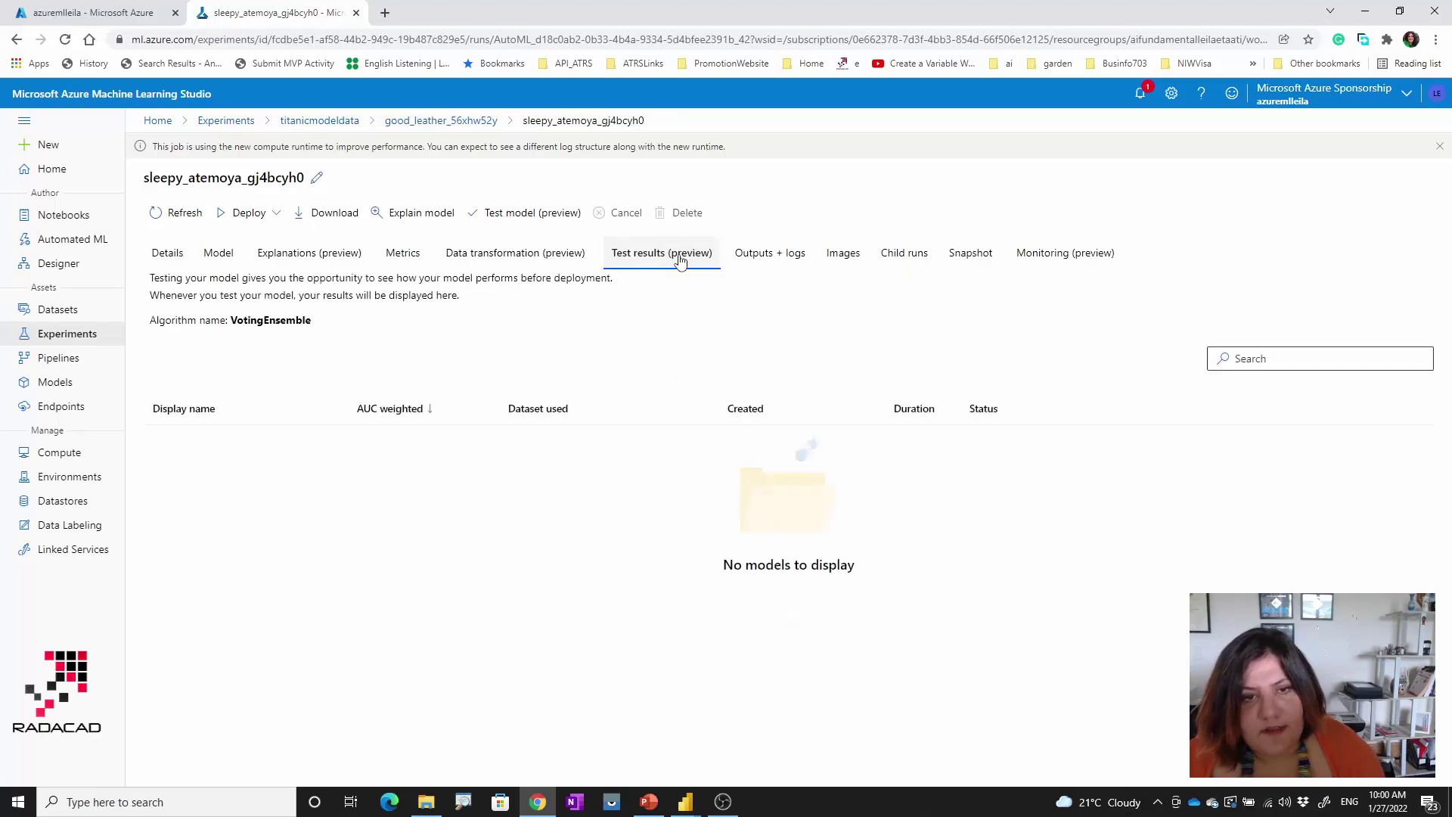
Examine the model's outputs and logs, including model.pkl and MLmodel in the outputs folder
{"action": "left_click", "coordinate": [752, 259]}
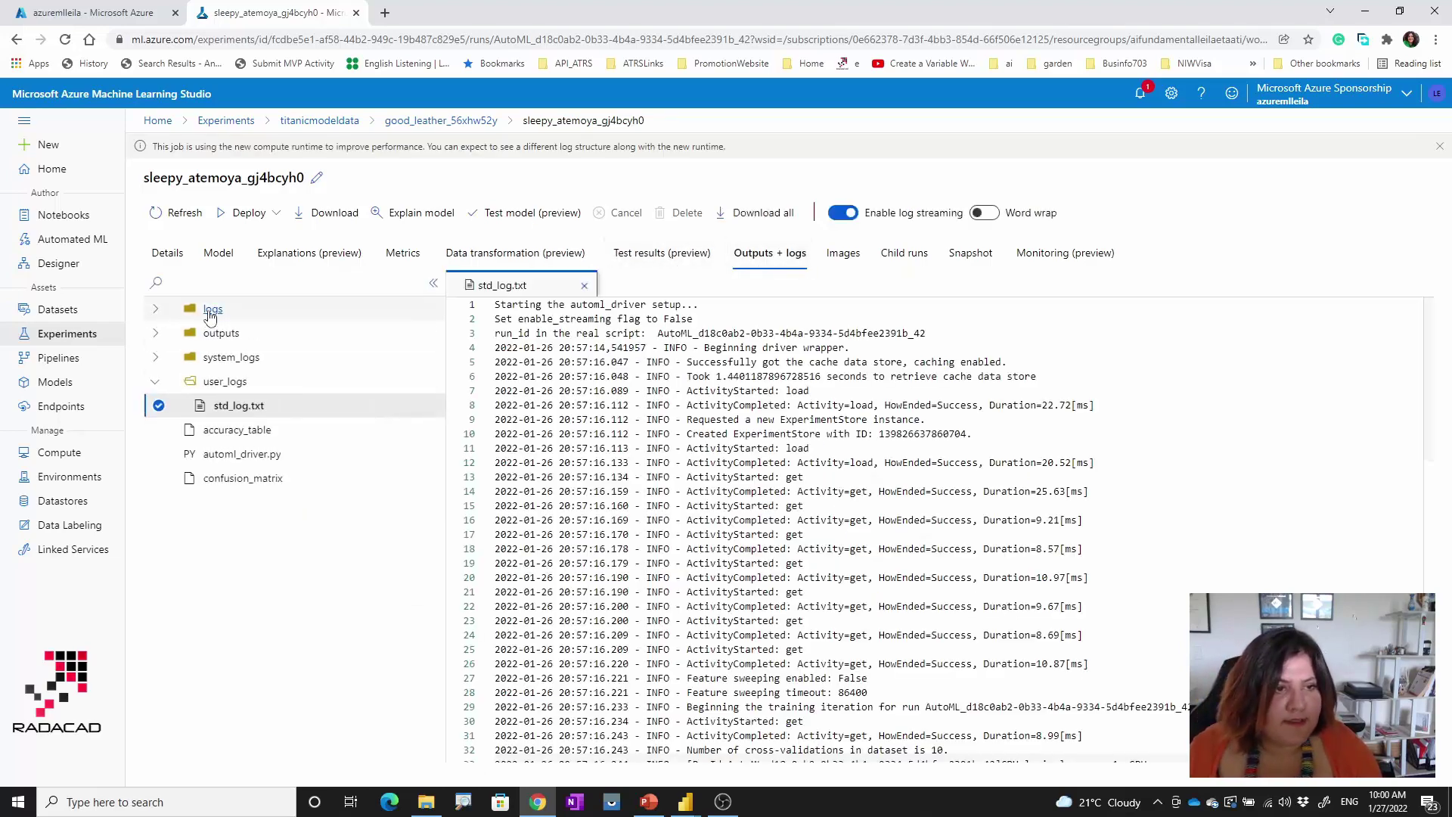
{"action": "left_click", "coordinate": [209, 336]}
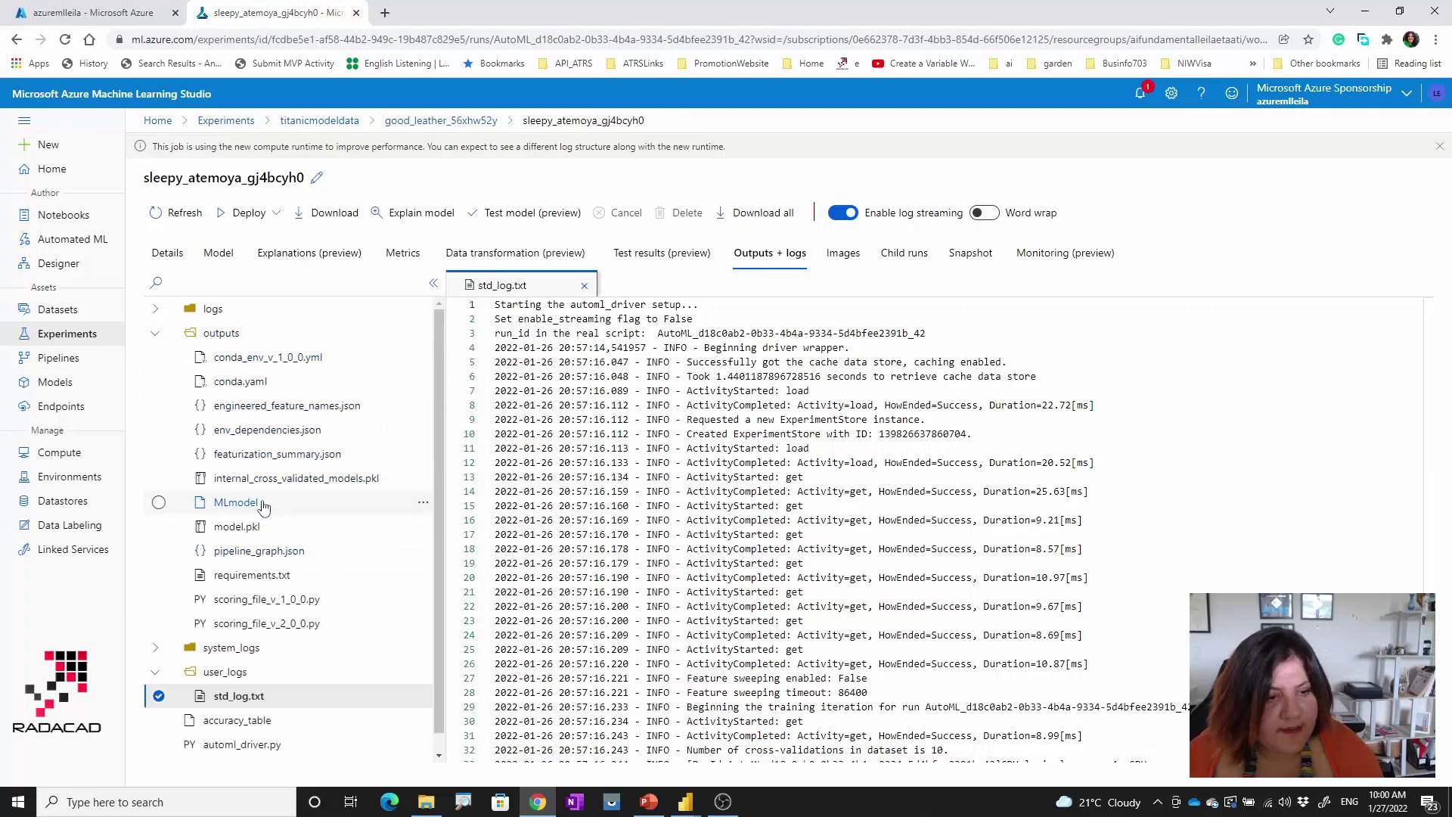
{"action": "left_click", "coordinate": [250, 527]}
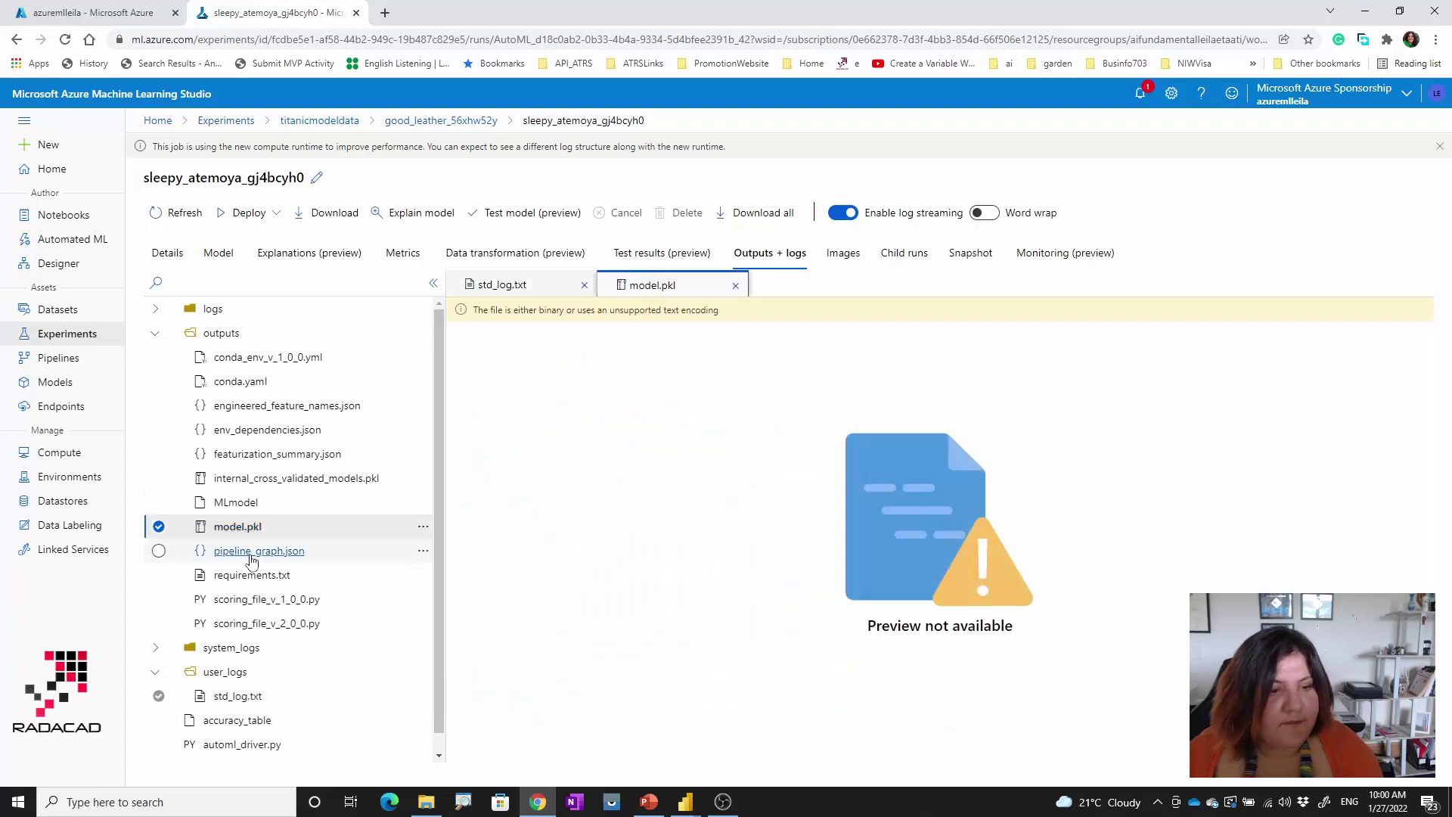
{"action": "left_click", "coordinate": [251, 503]}
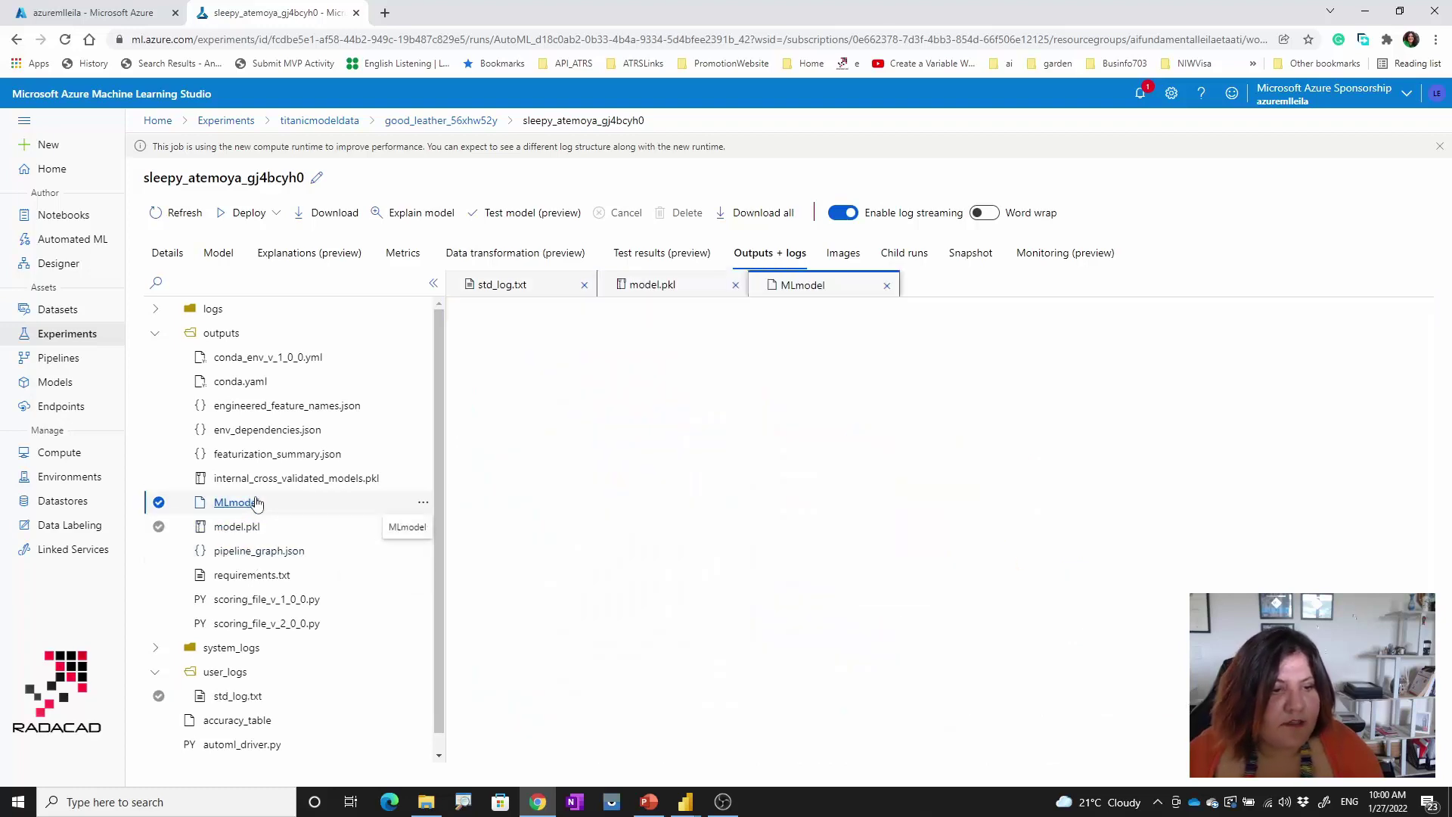
Review the model's images, child runs and run details, and look at the Explain model options without starting an explanation
{"action": "left_click", "coordinate": [841, 256]}
{"action": "left_click", "coordinate": [905, 253]}
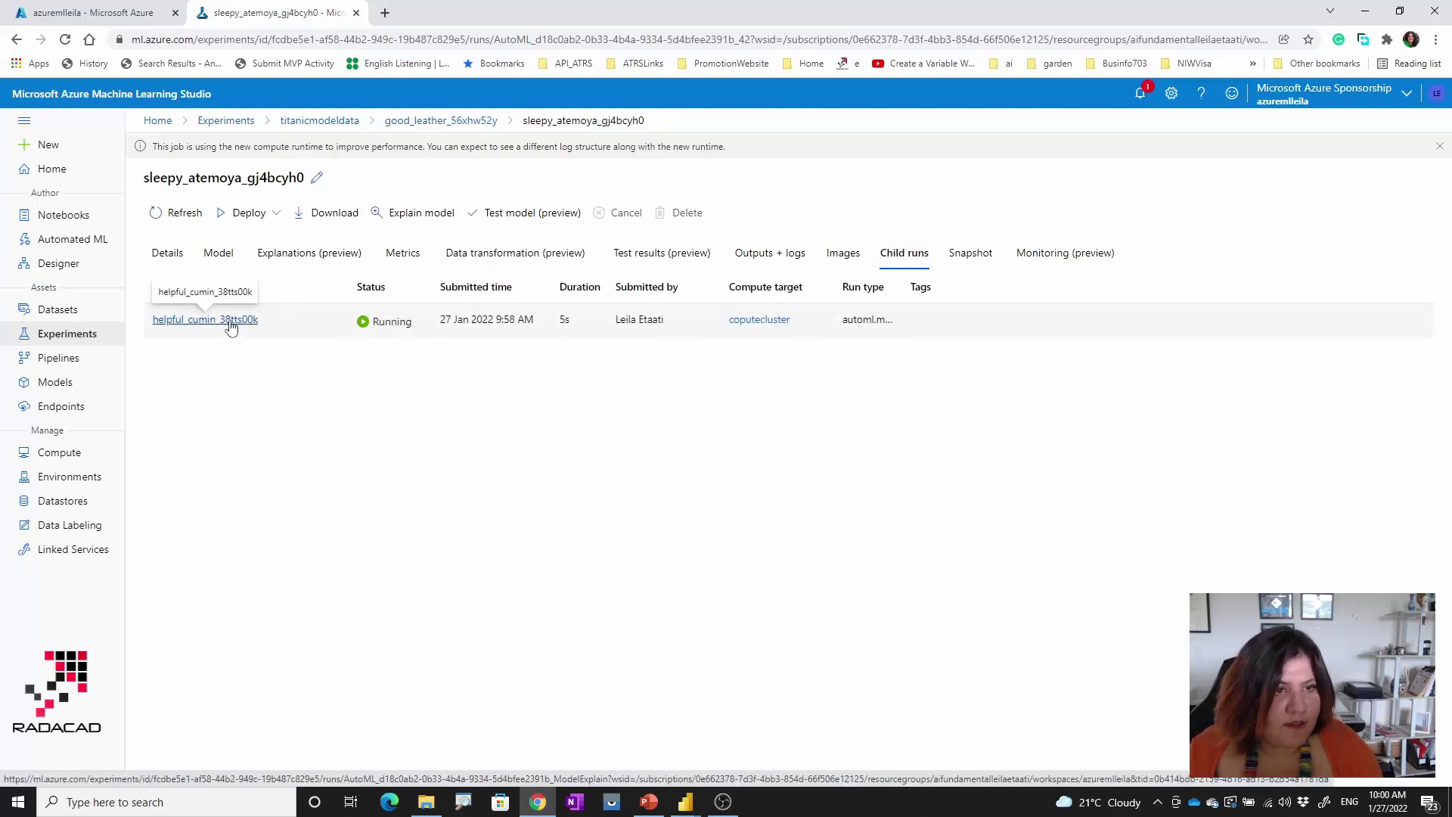
{"action": "left_click", "coordinate": [171, 257]}
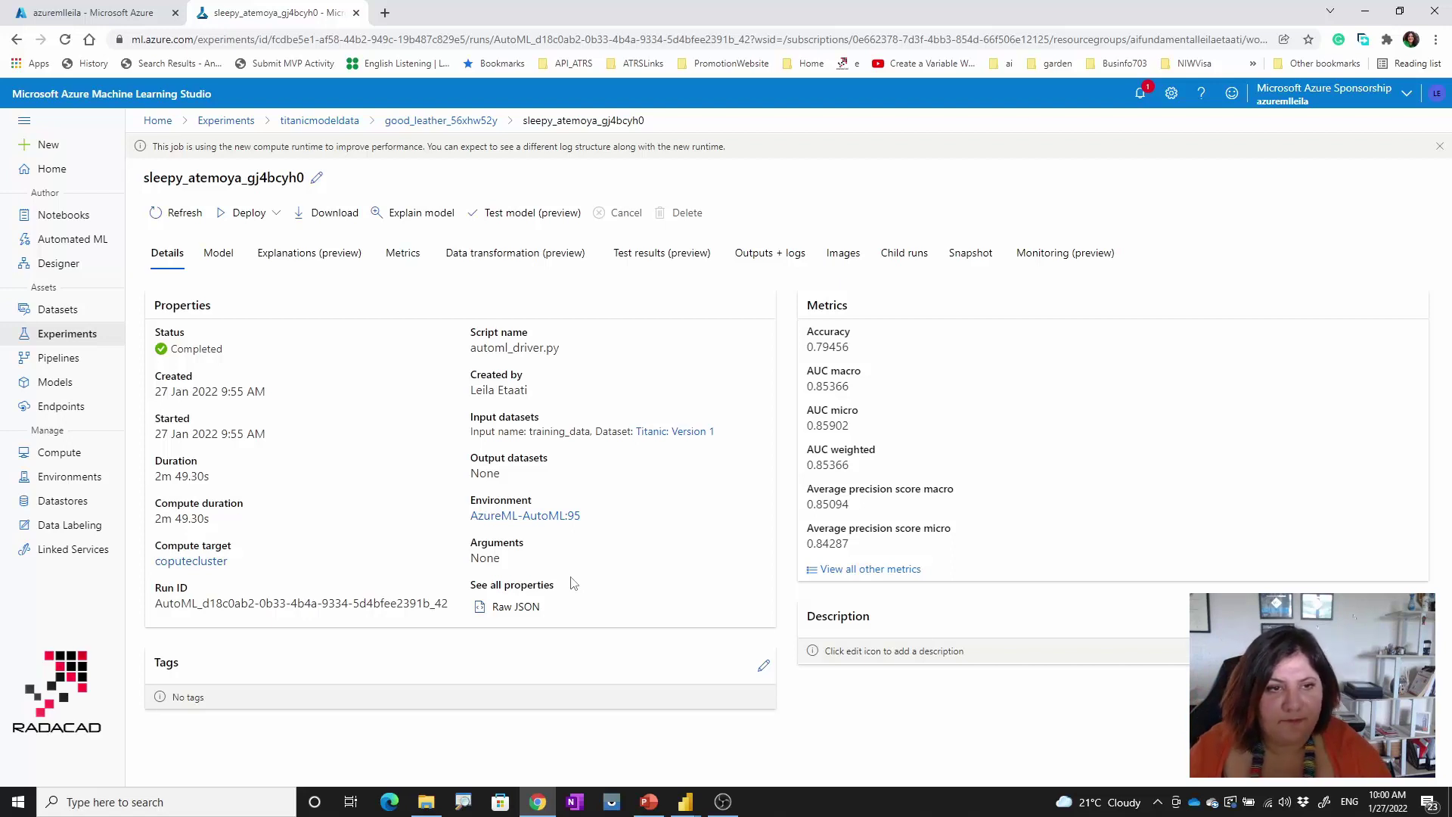
{"action": "left_click", "coordinate": [426, 215]}
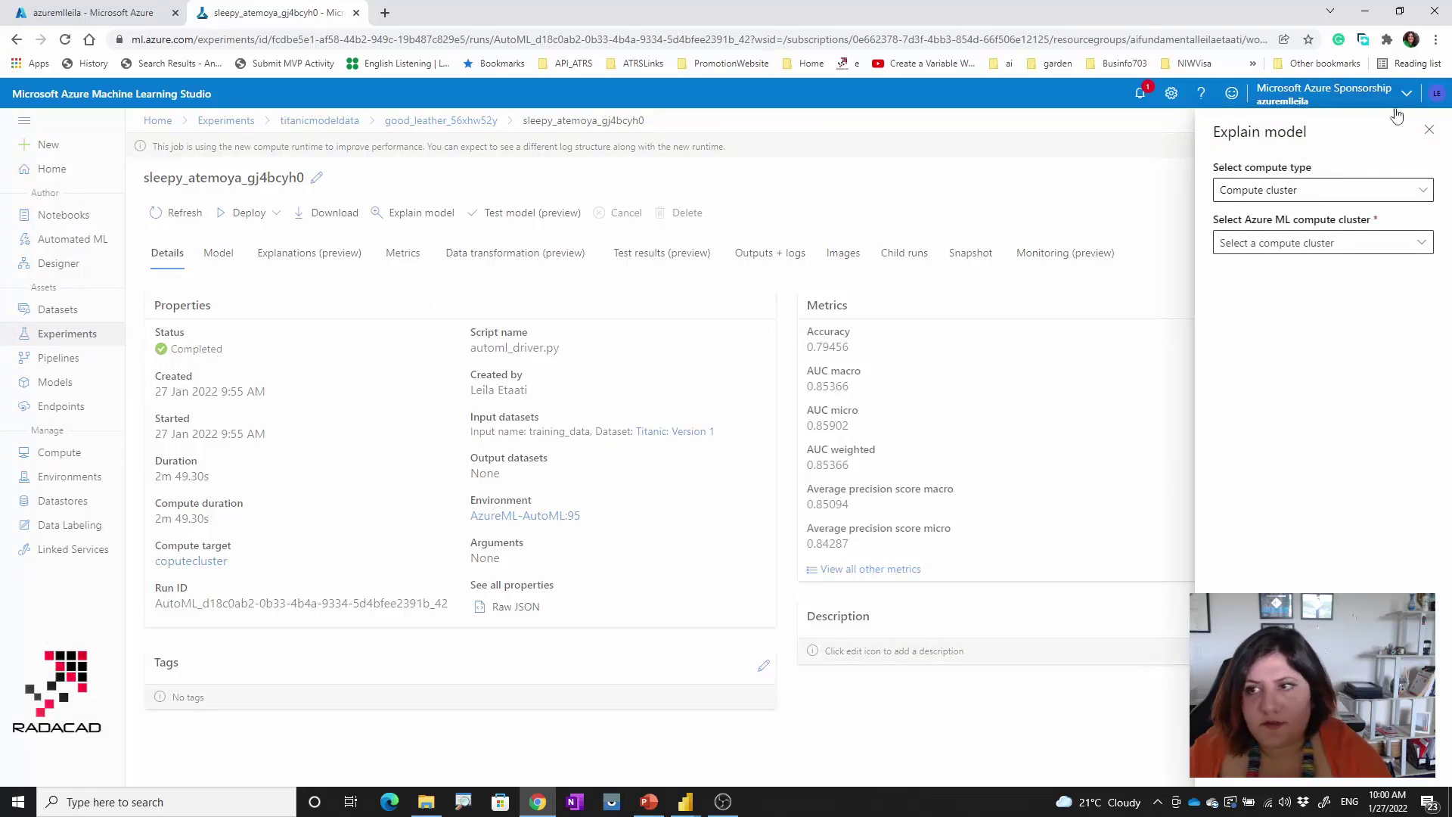
{"action": "left_click", "coordinate": [1428, 133]}
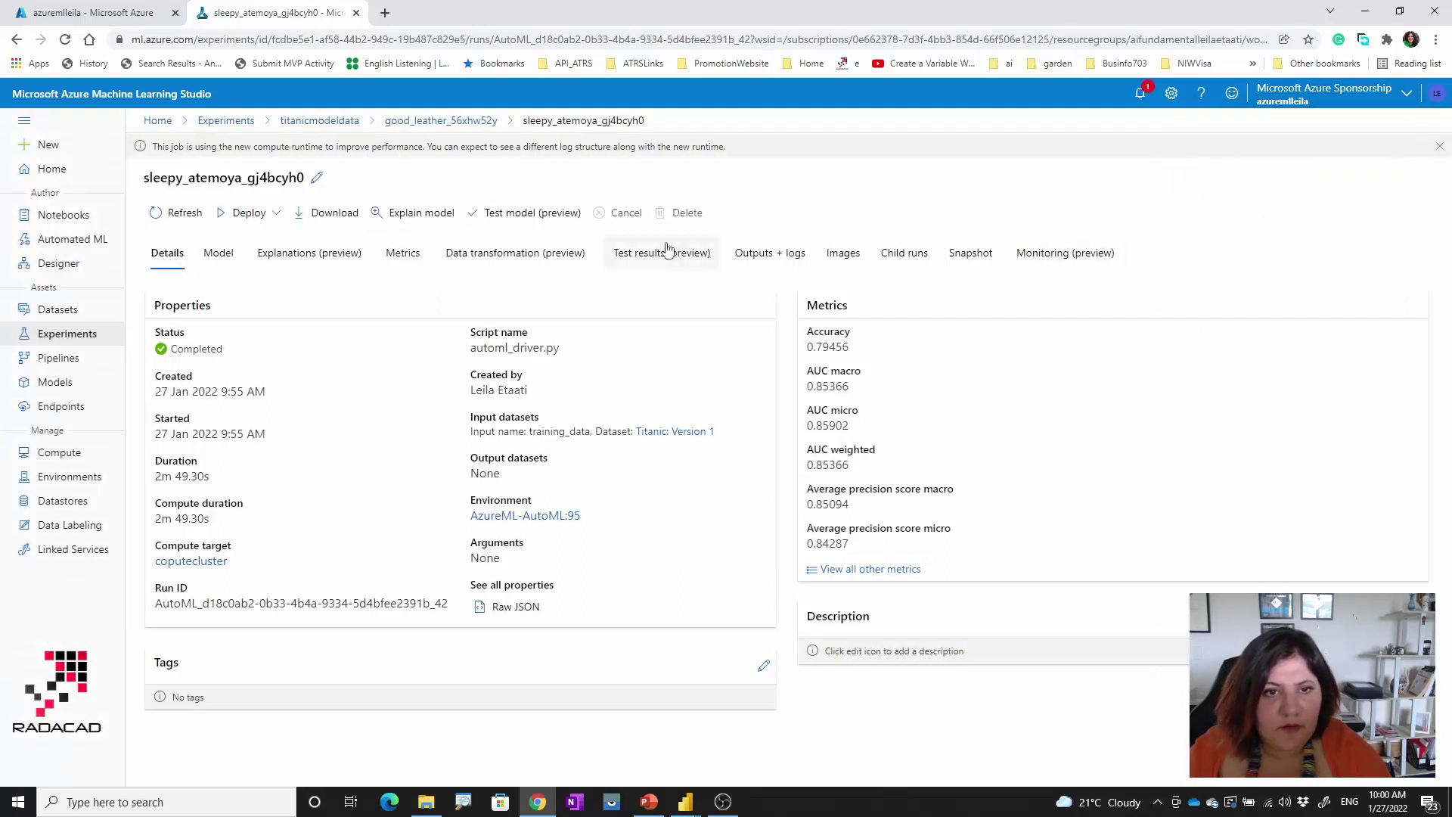
Try to set up a model test on the coputecluster compute cluster with Titanicdataset, and leave the setup
{"action": "left_click", "coordinate": [558, 215]}
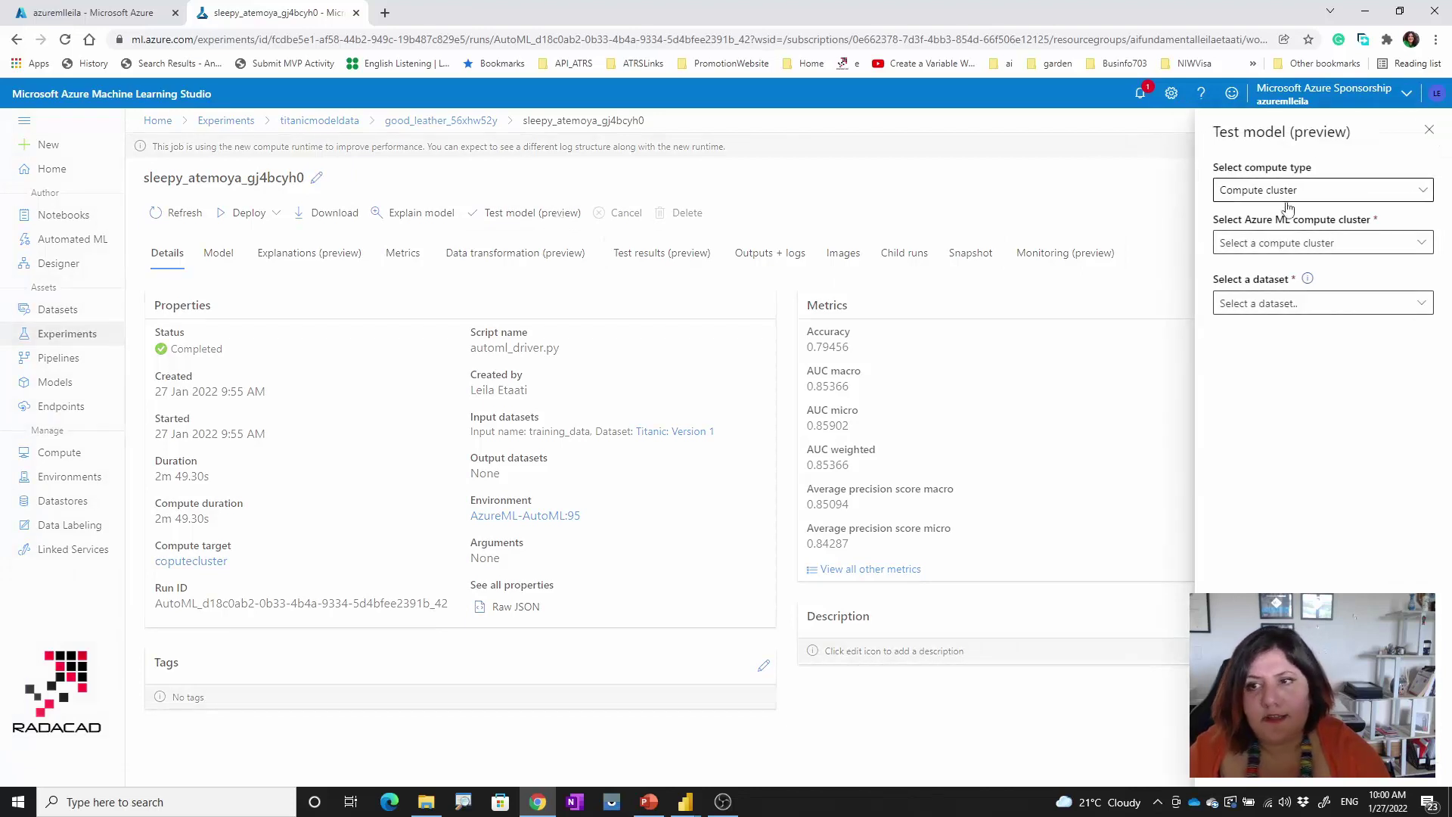
{"action": "left_click", "coordinate": [1271, 246]}
{"action": "left_click", "coordinate": [1256, 274]}
{"action": "left_click", "coordinate": [1267, 304]}
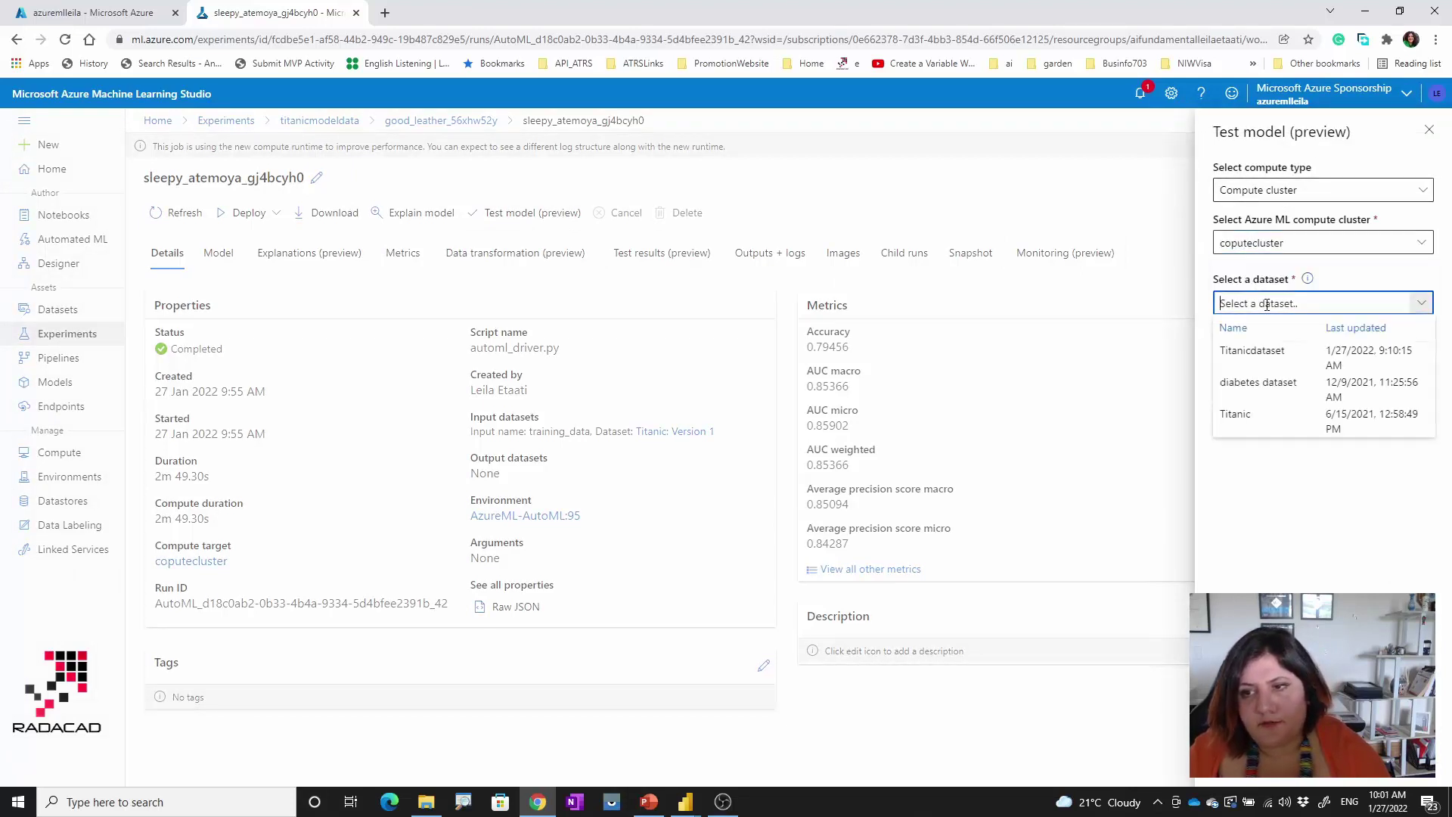
{"action": "left_click", "coordinate": [1271, 355]}
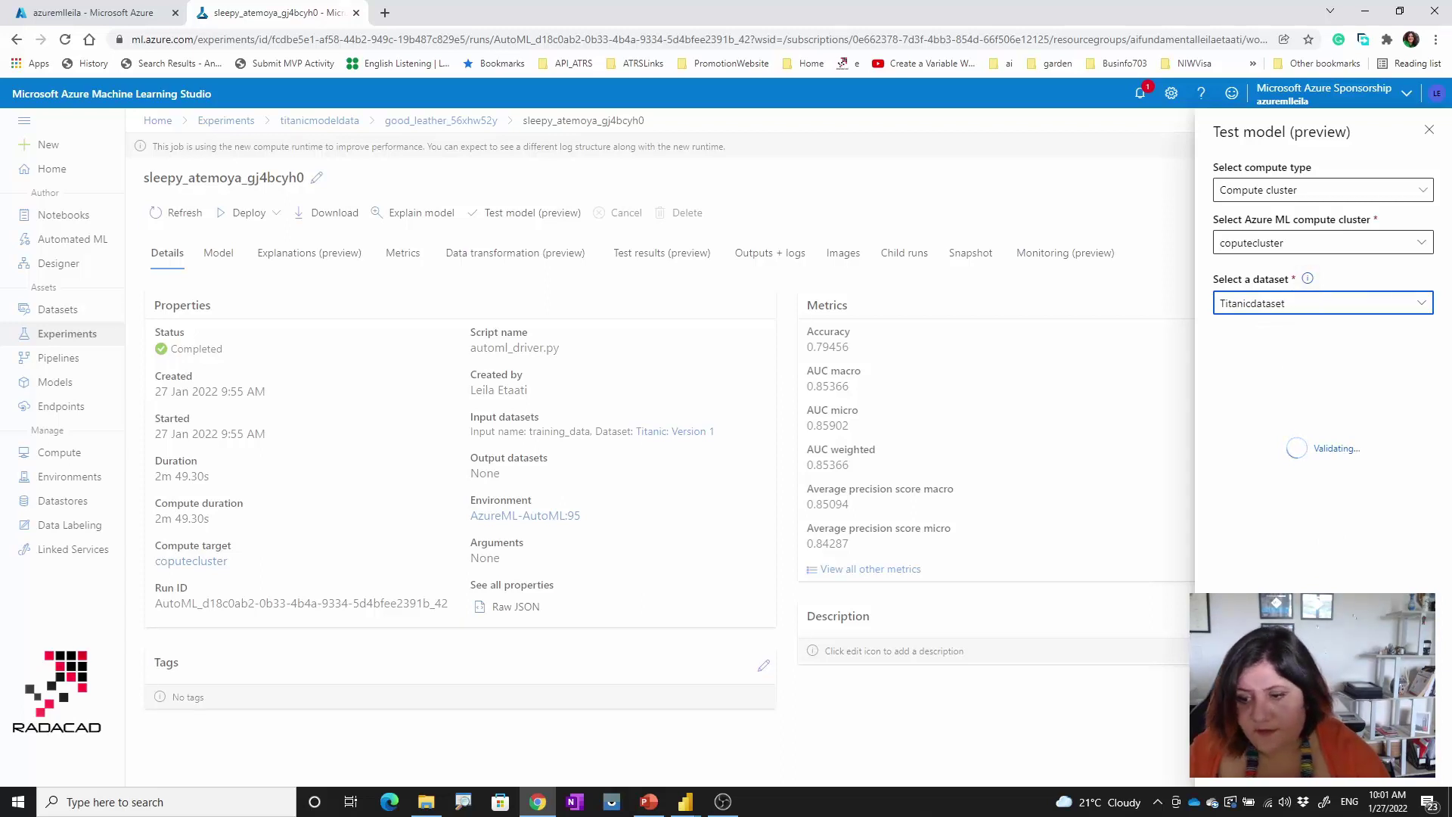
{"action": "left_click", "coordinate": [1118, 469]}
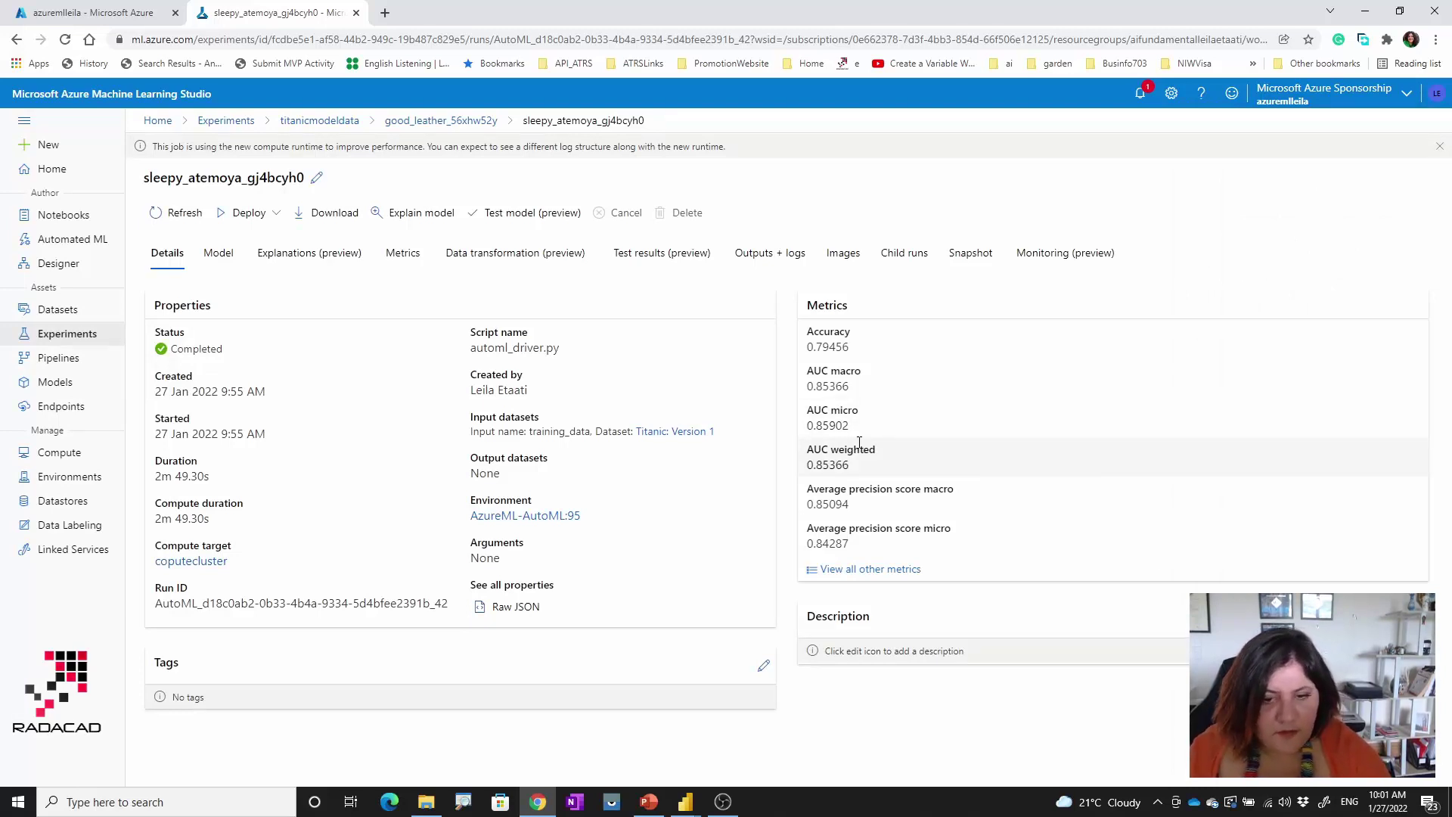
Read the full list of run metrics for the VotingEnsemble model and close it
{"action": "left_click", "coordinate": [891, 575]}
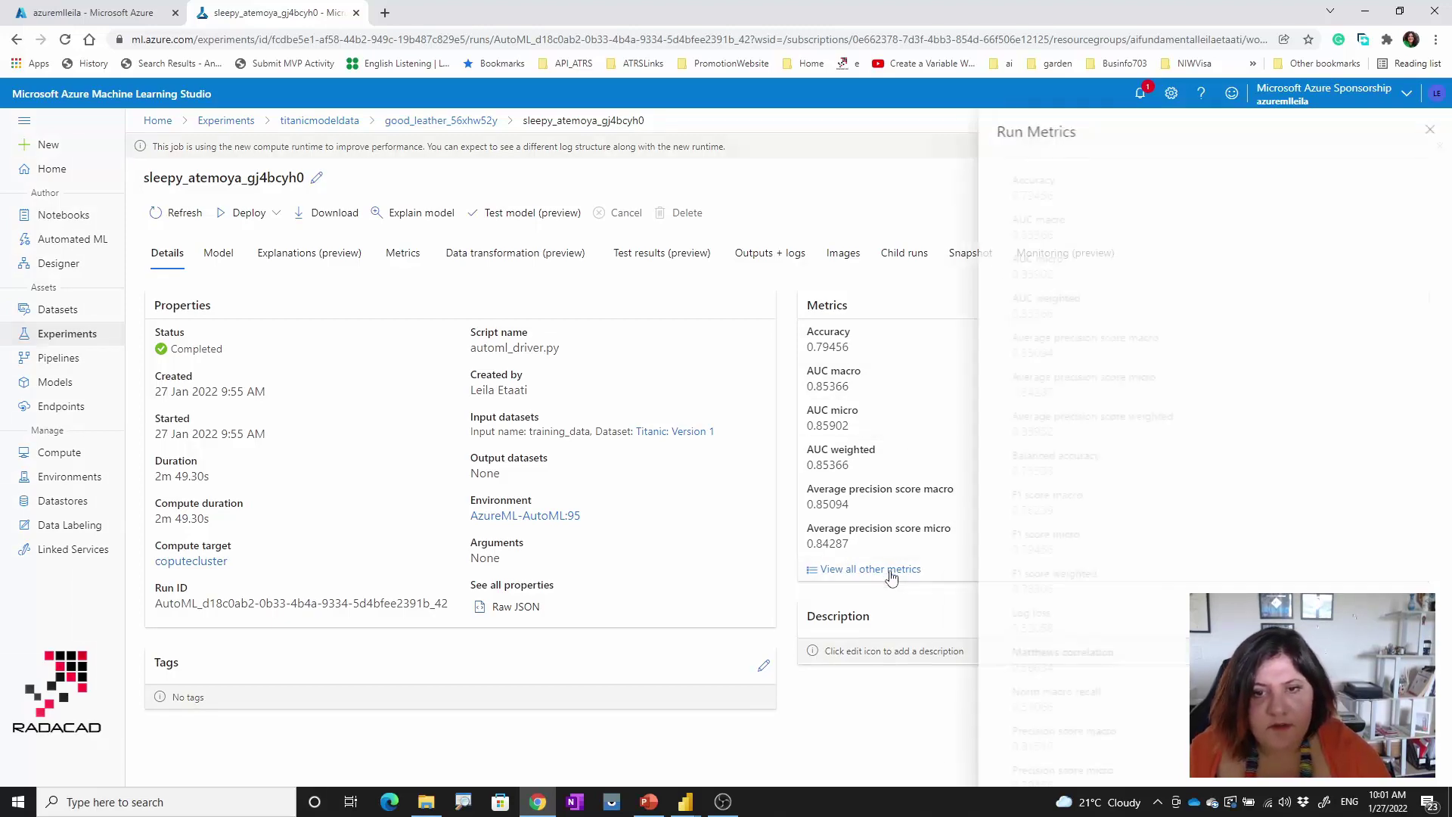
{"action": "scroll", "coordinate": [1049, 780], "scroll_direction": "down", "scroll_amount": 4}
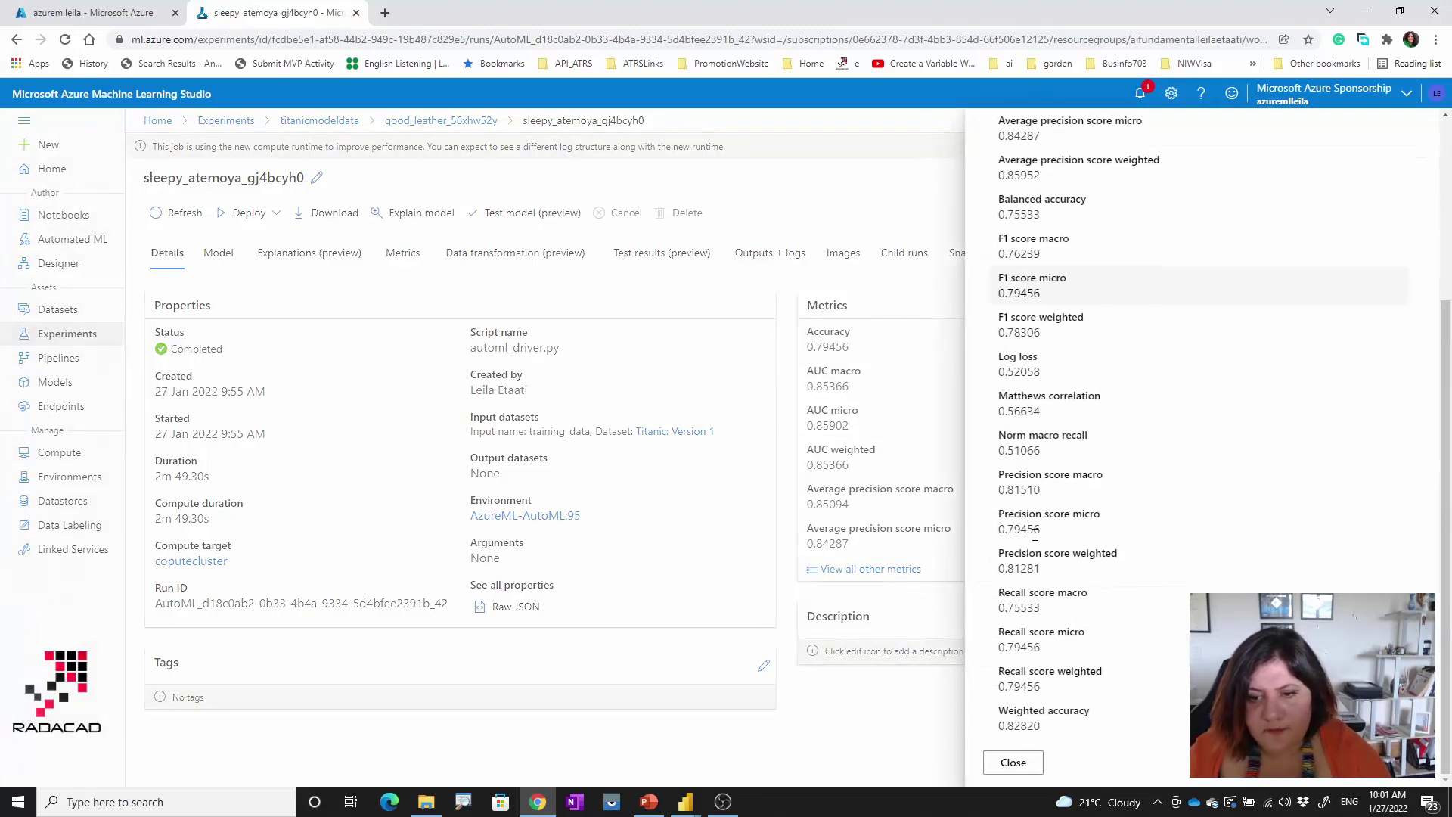
{"action": "left_click", "coordinate": [1032, 766]}
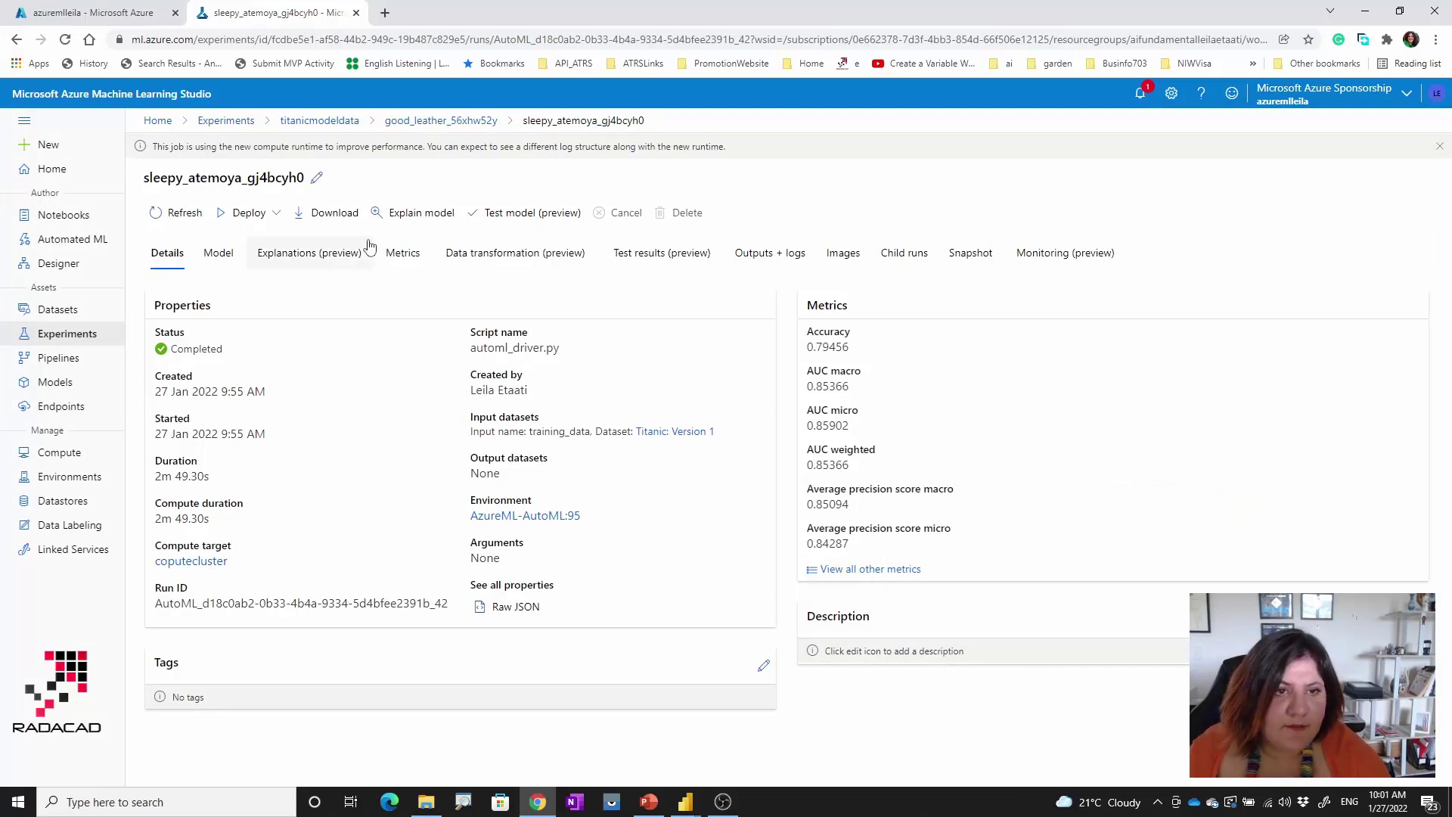
Set up a web service deployment of the model named titanicmodel with Azure Container Instance as the compute type
{"action": "left_click", "coordinate": [236, 219]}
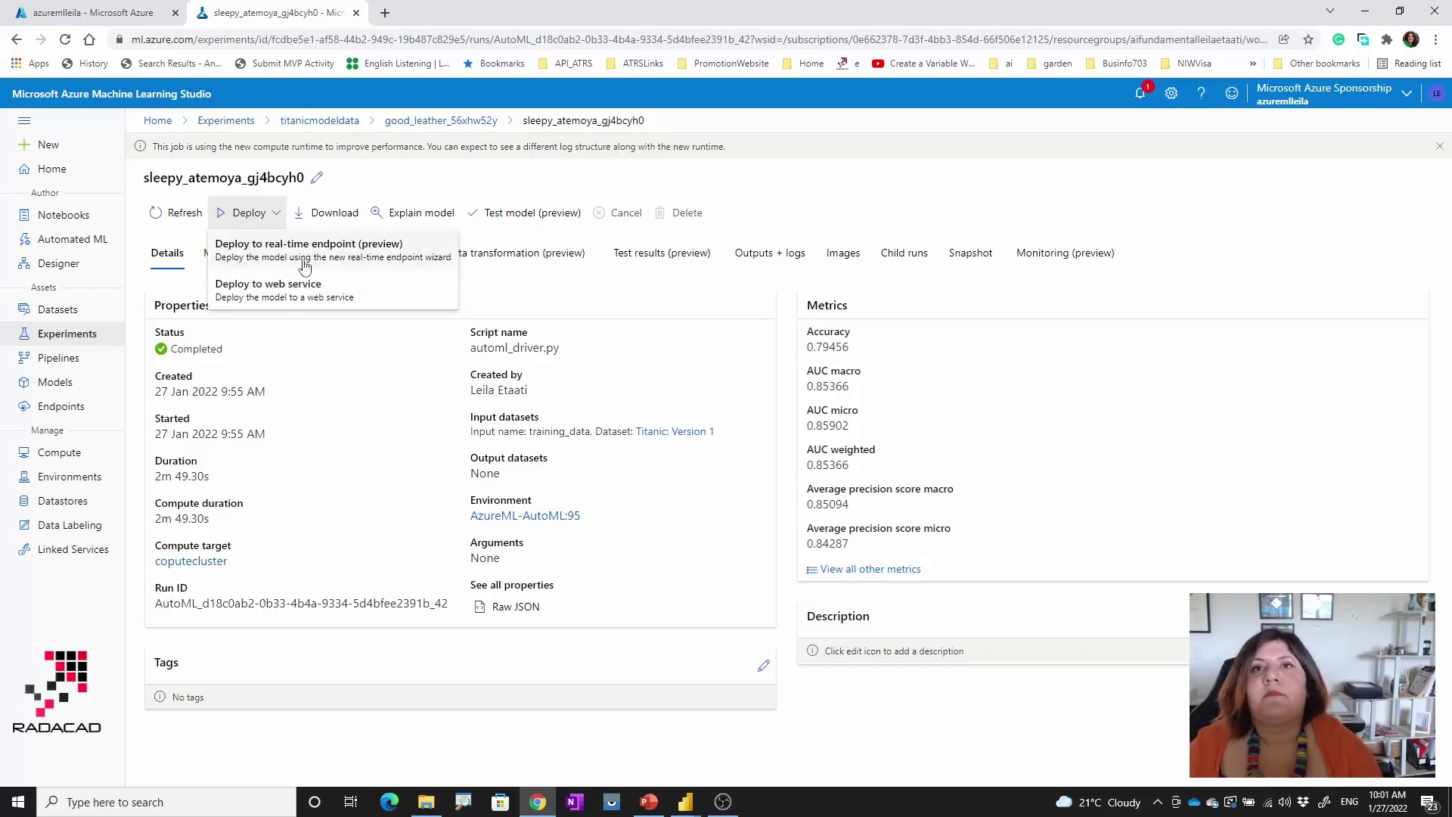
{"action": "left_click", "coordinate": [305, 297]}
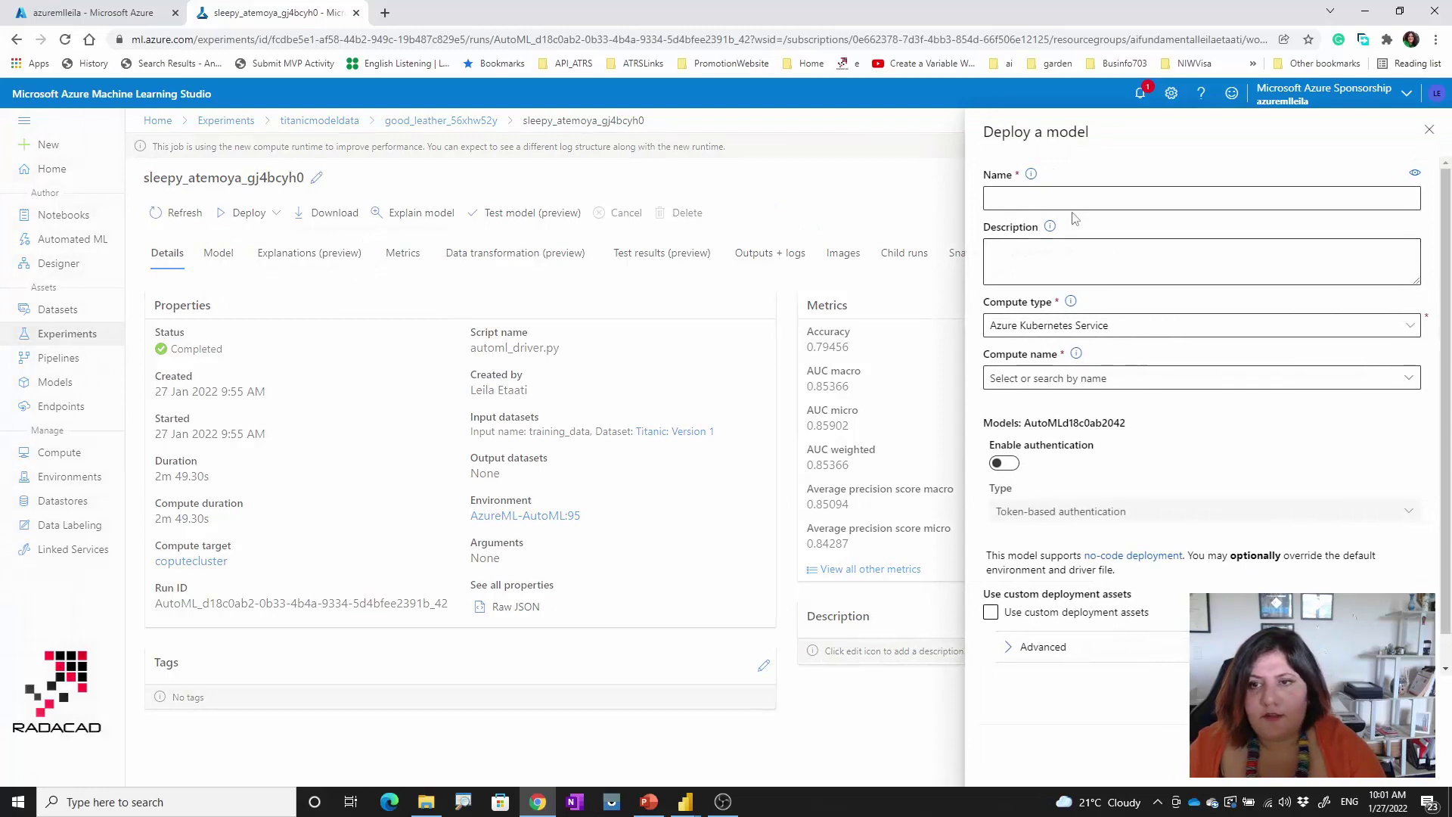
{"action": "left_click", "coordinate": [1083, 199]}
{"action": "type", "text": "titanicmodel"}
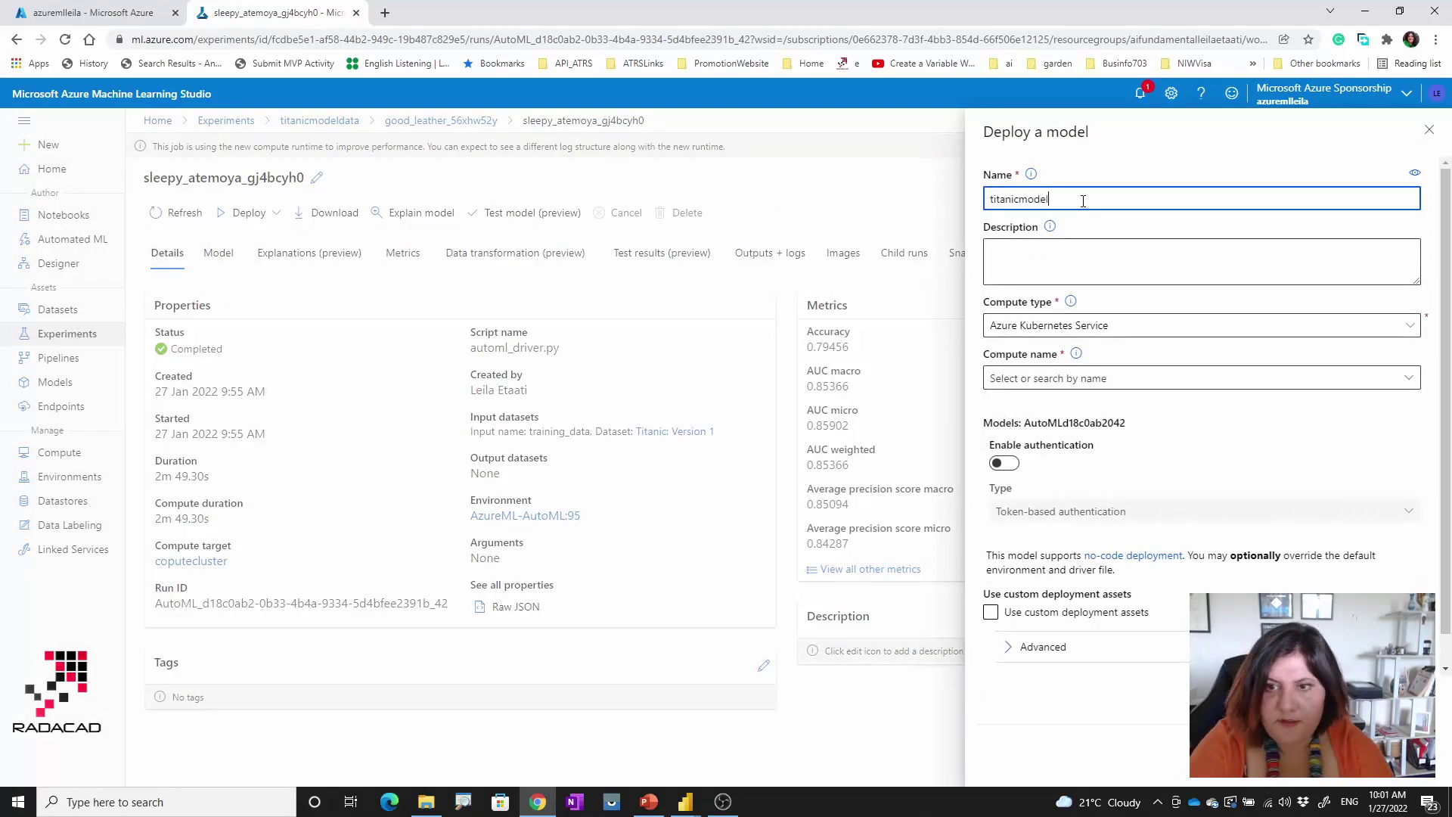
{"action": "left_click", "coordinate": [1115, 327]}
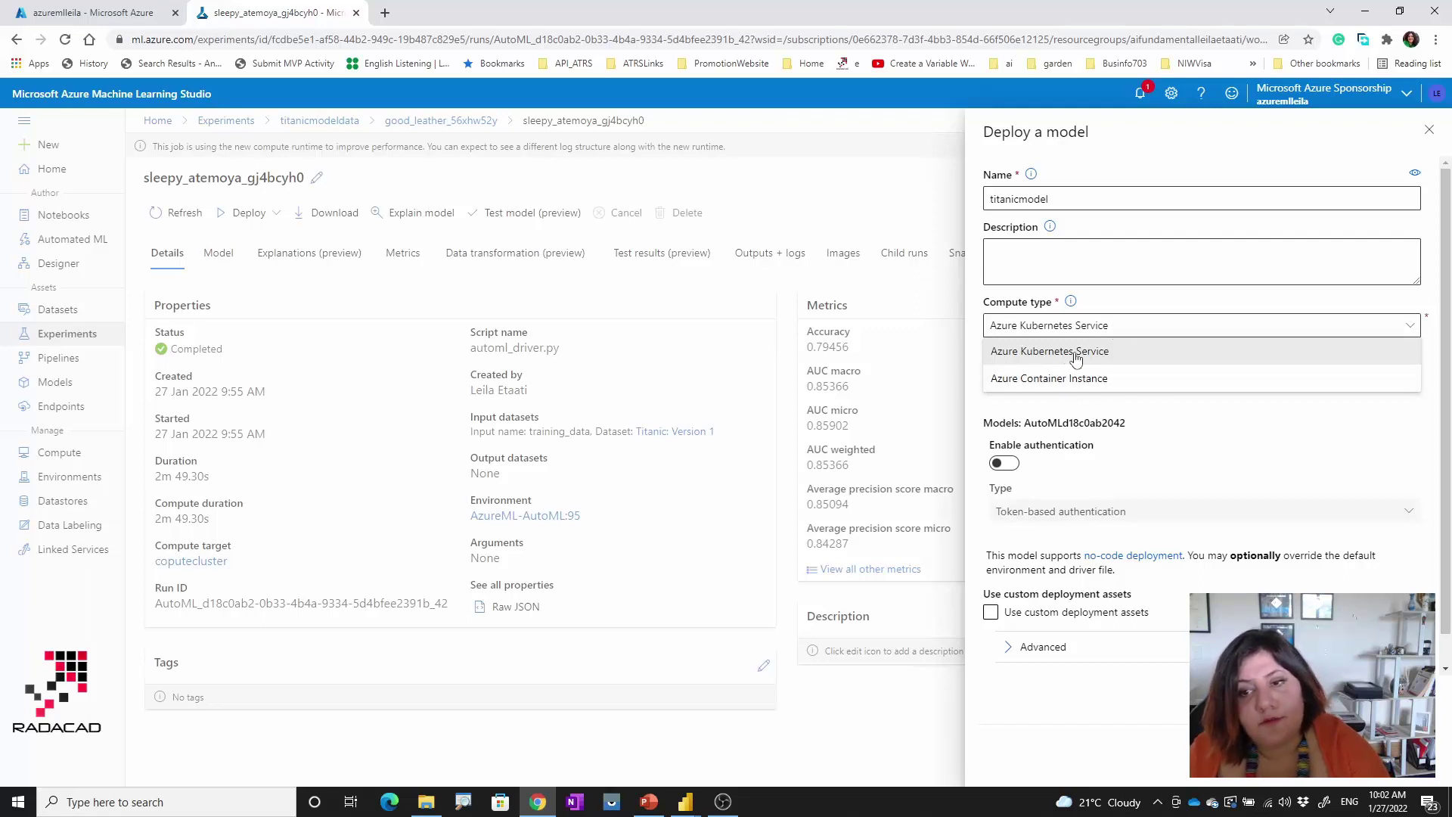
{"action": "left_click", "coordinate": [1095, 379]}
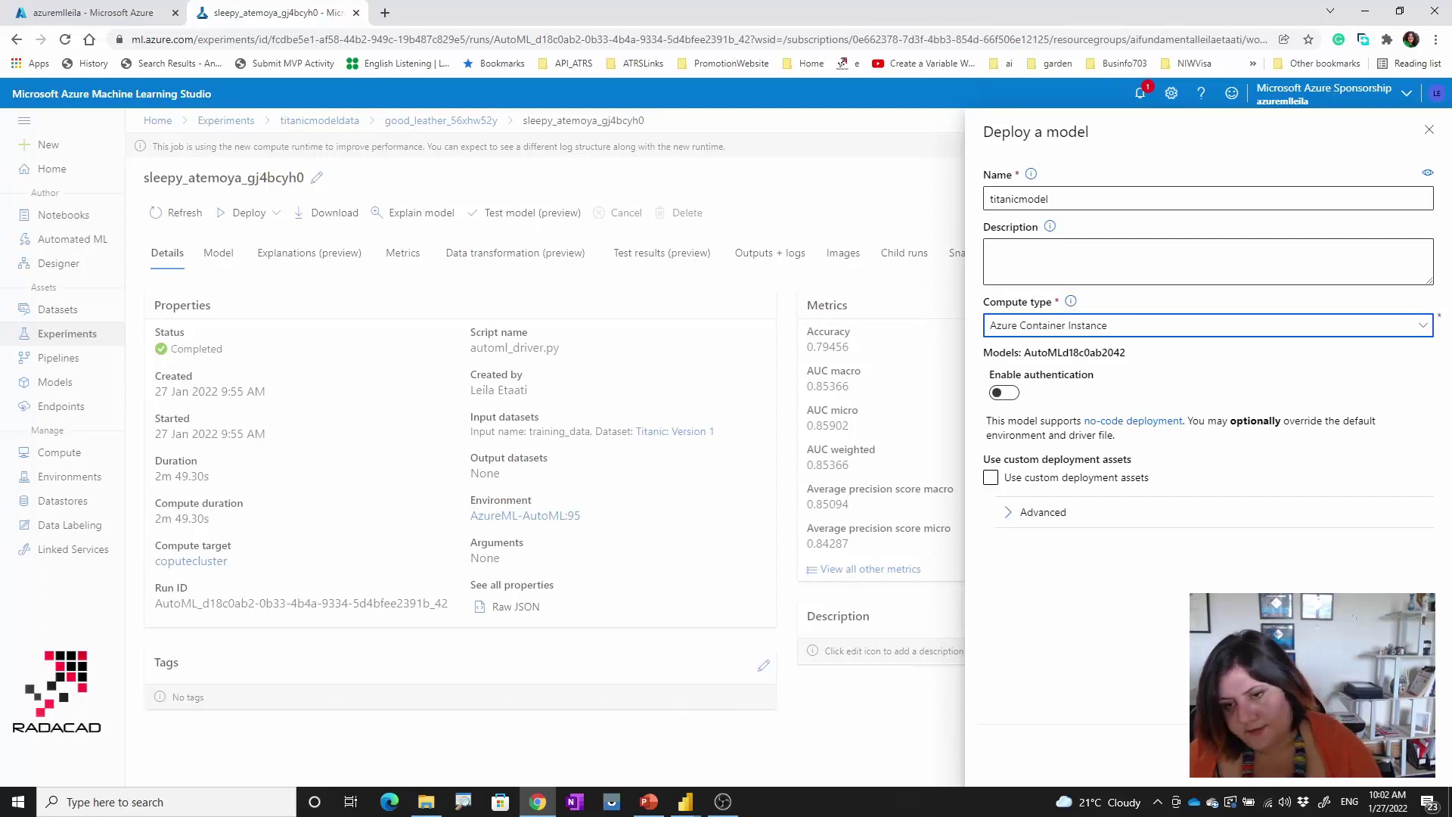
Check the advanced deployment settings, leave SSL disabled, and deploy the model
{"action": "left_click", "coordinate": [1019, 514]}
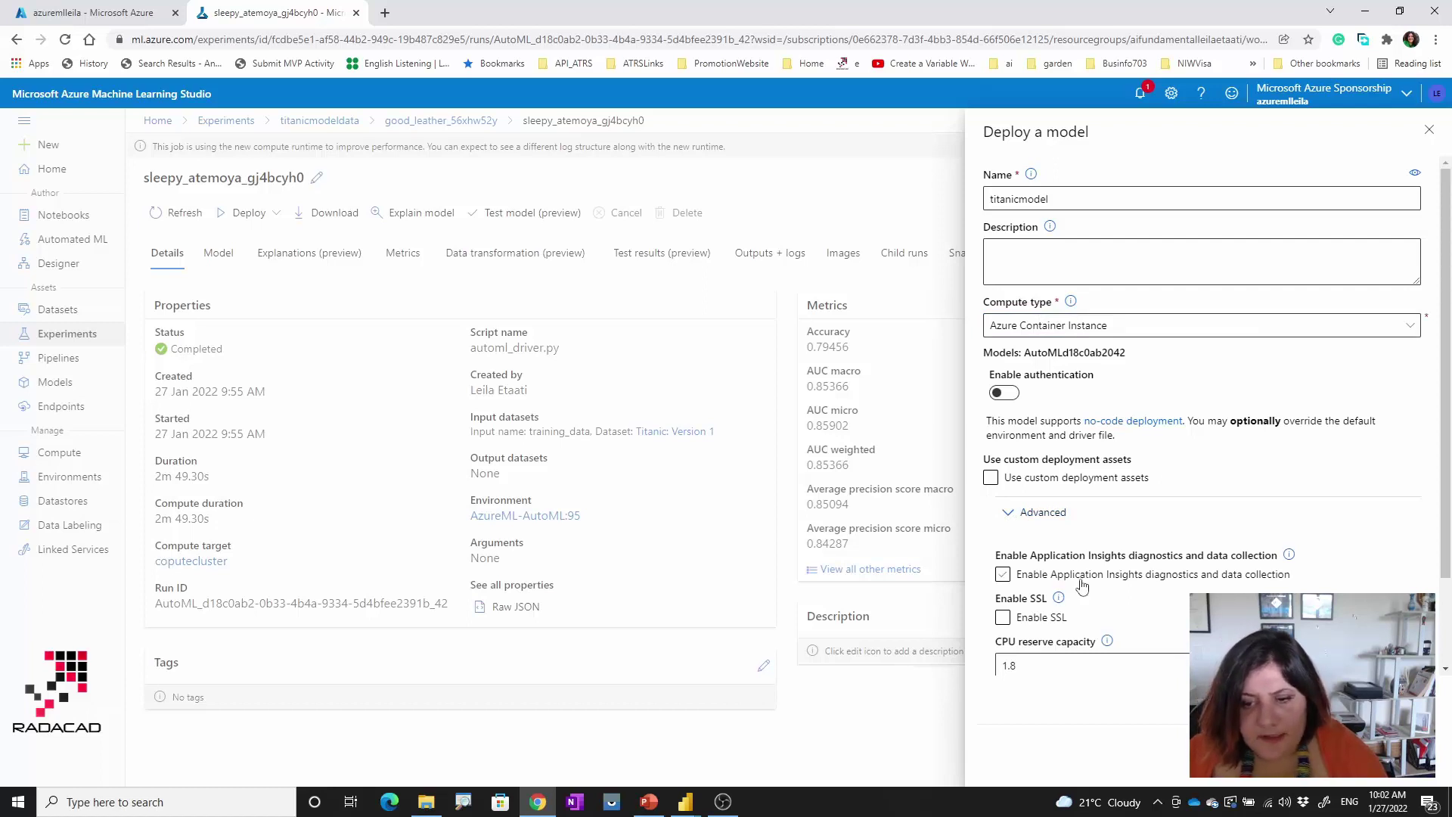
{"action": "left_click", "coordinate": [1085, 619]}
{"action": "scroll", "coordinate": [1086, 619], "scroll_direction": "down", "scroll_amount": 2}
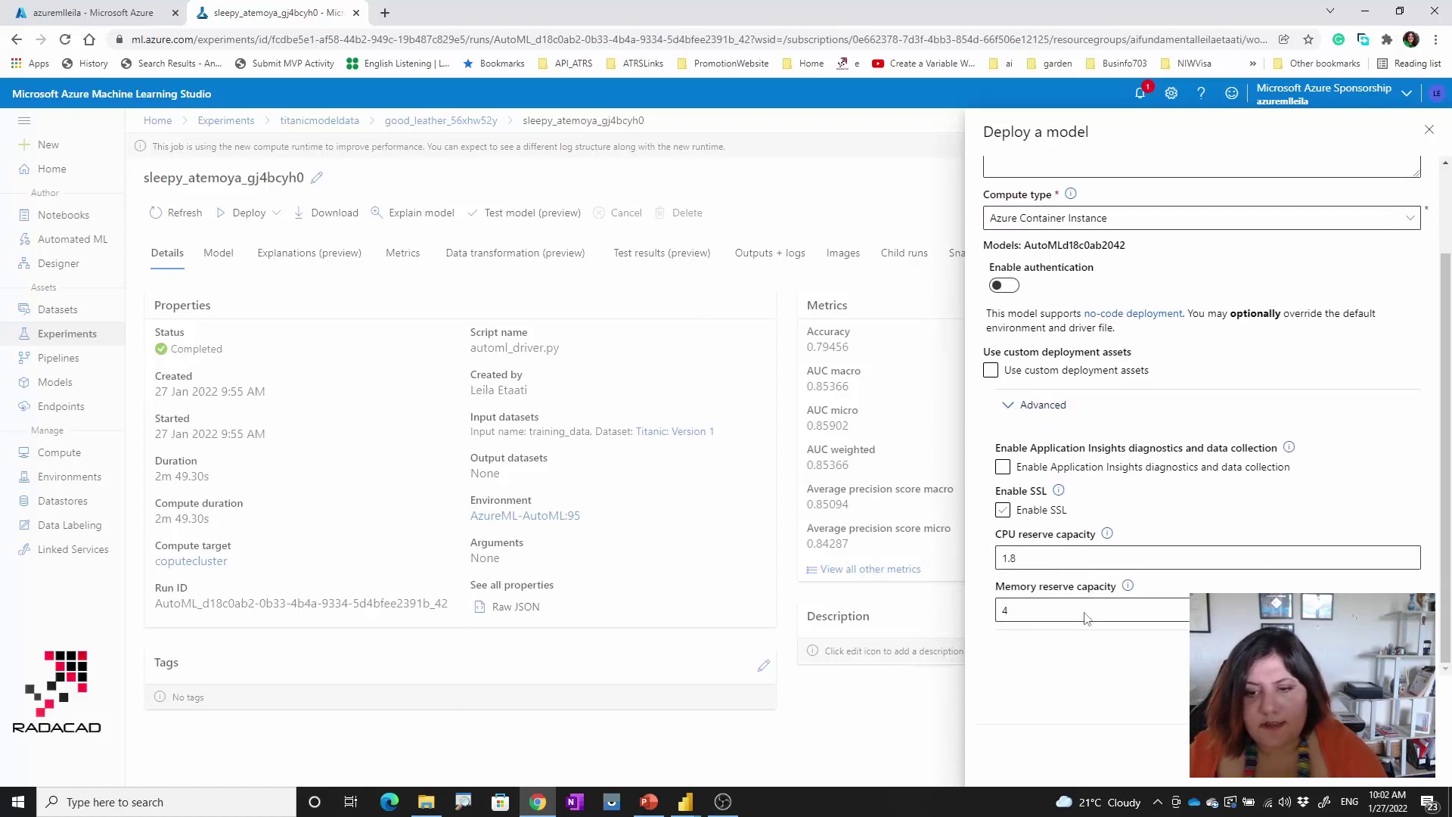
{"action": "left_click", "coordinate": [1335, 755]}
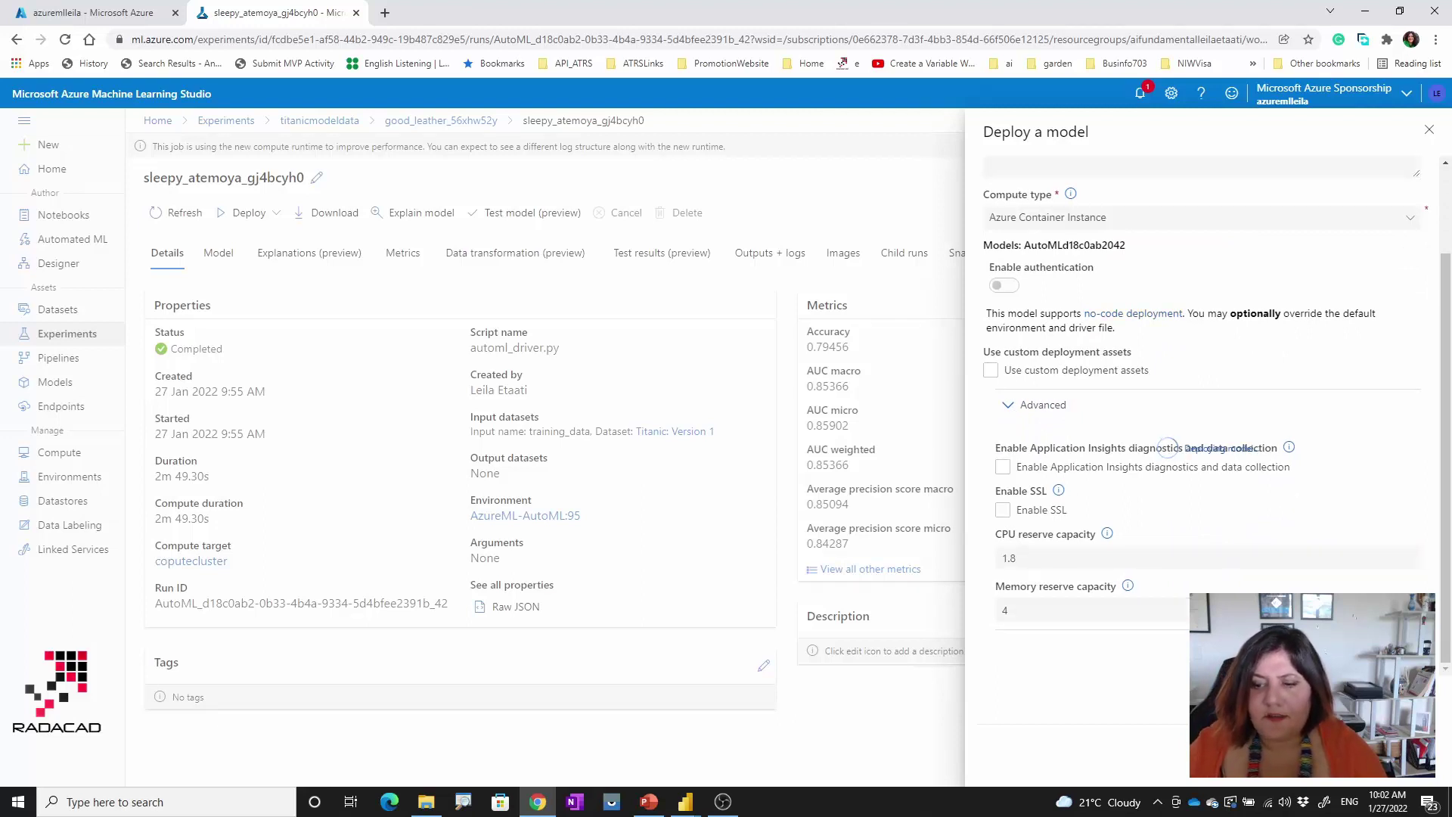
Dismiss the Automated ML run and compute provisioning notifications and close the notifications
{"action": "left_click", "coordinate": [1140, 94]}
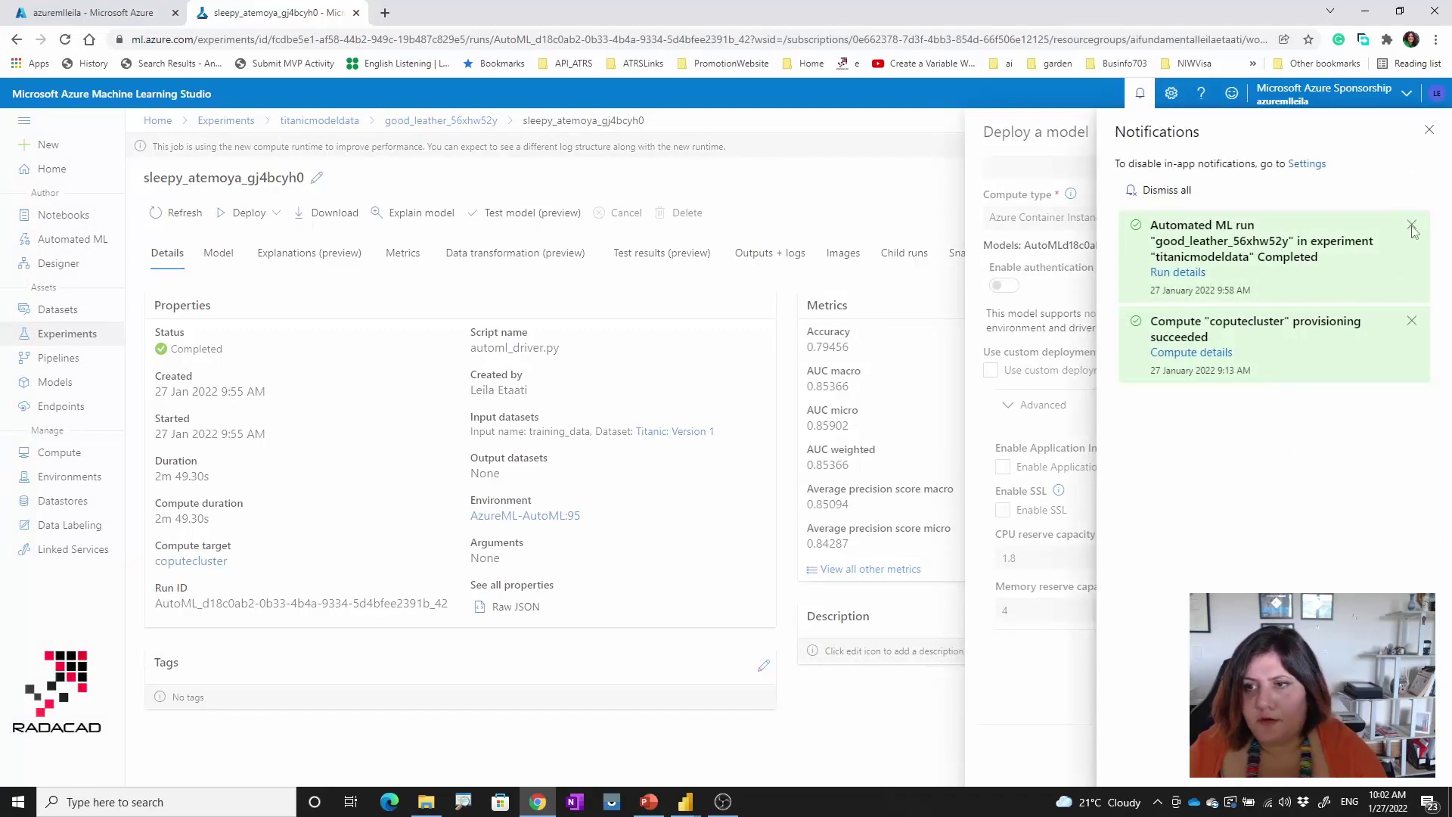
{"action": "left_click", "coordinate": [1411, 321]}
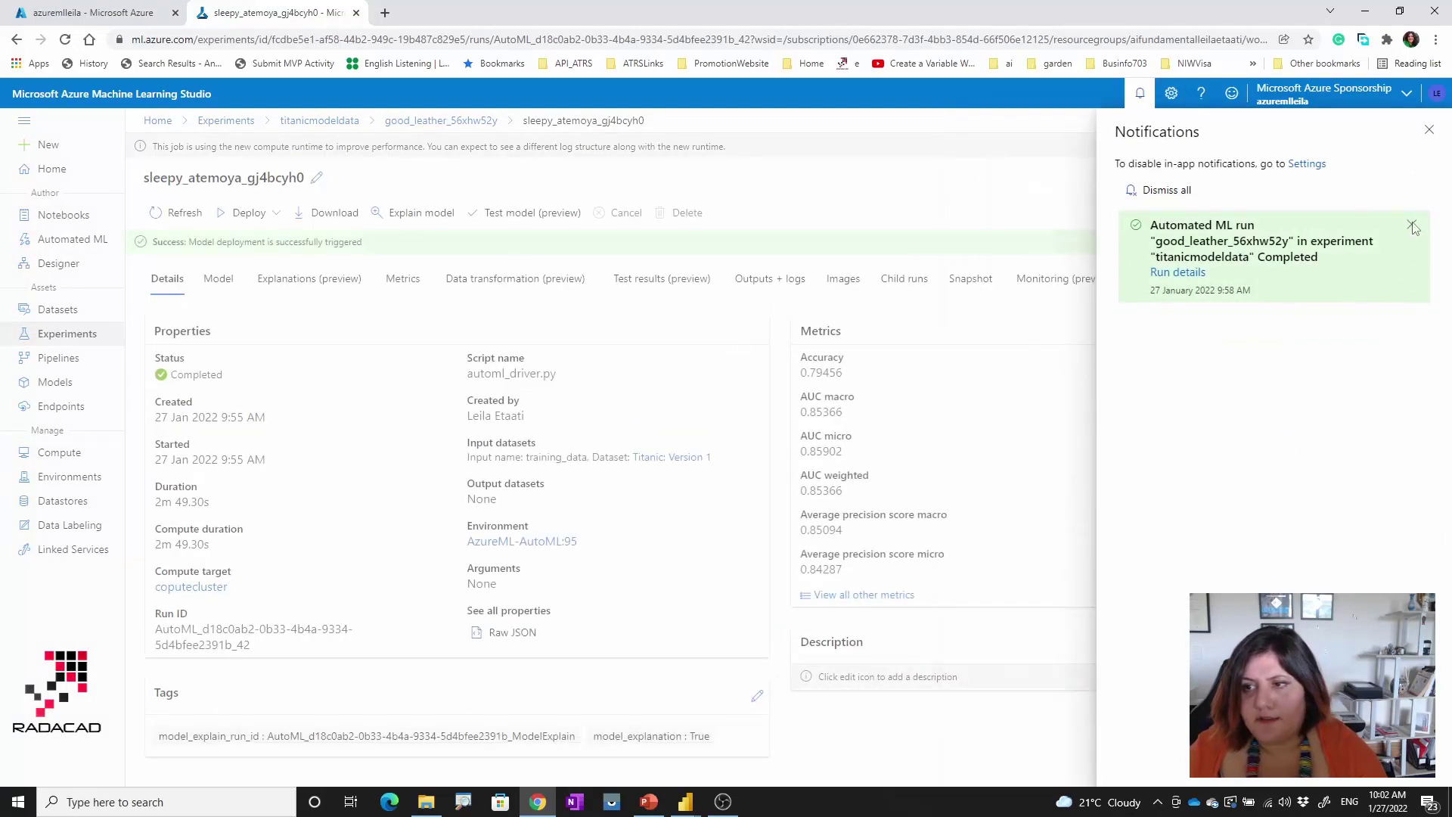
{"action": "left_click", "coordinate": [1413, 226]}
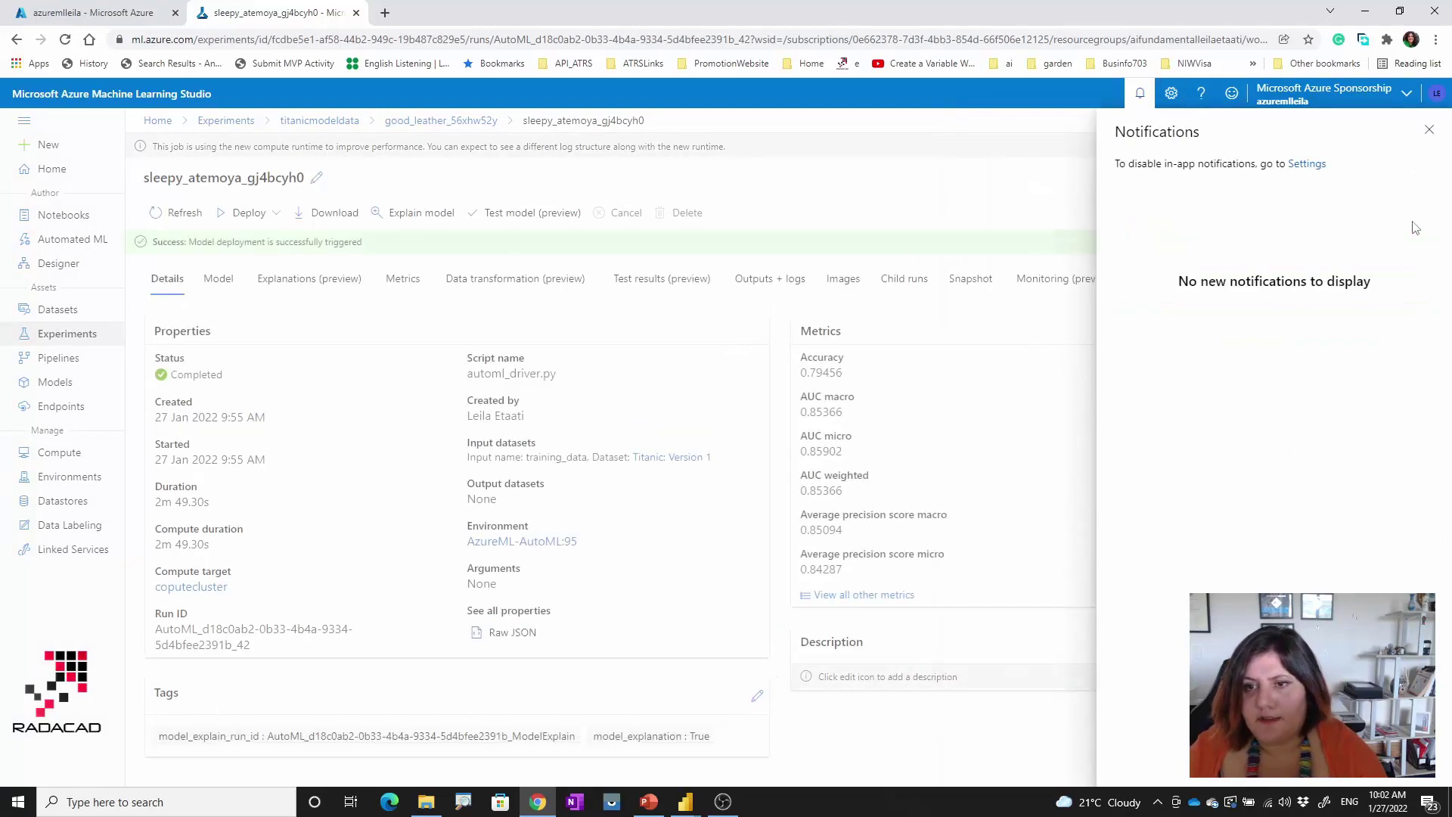
{"action": "left_click", "coordinate": [1429, 129]}
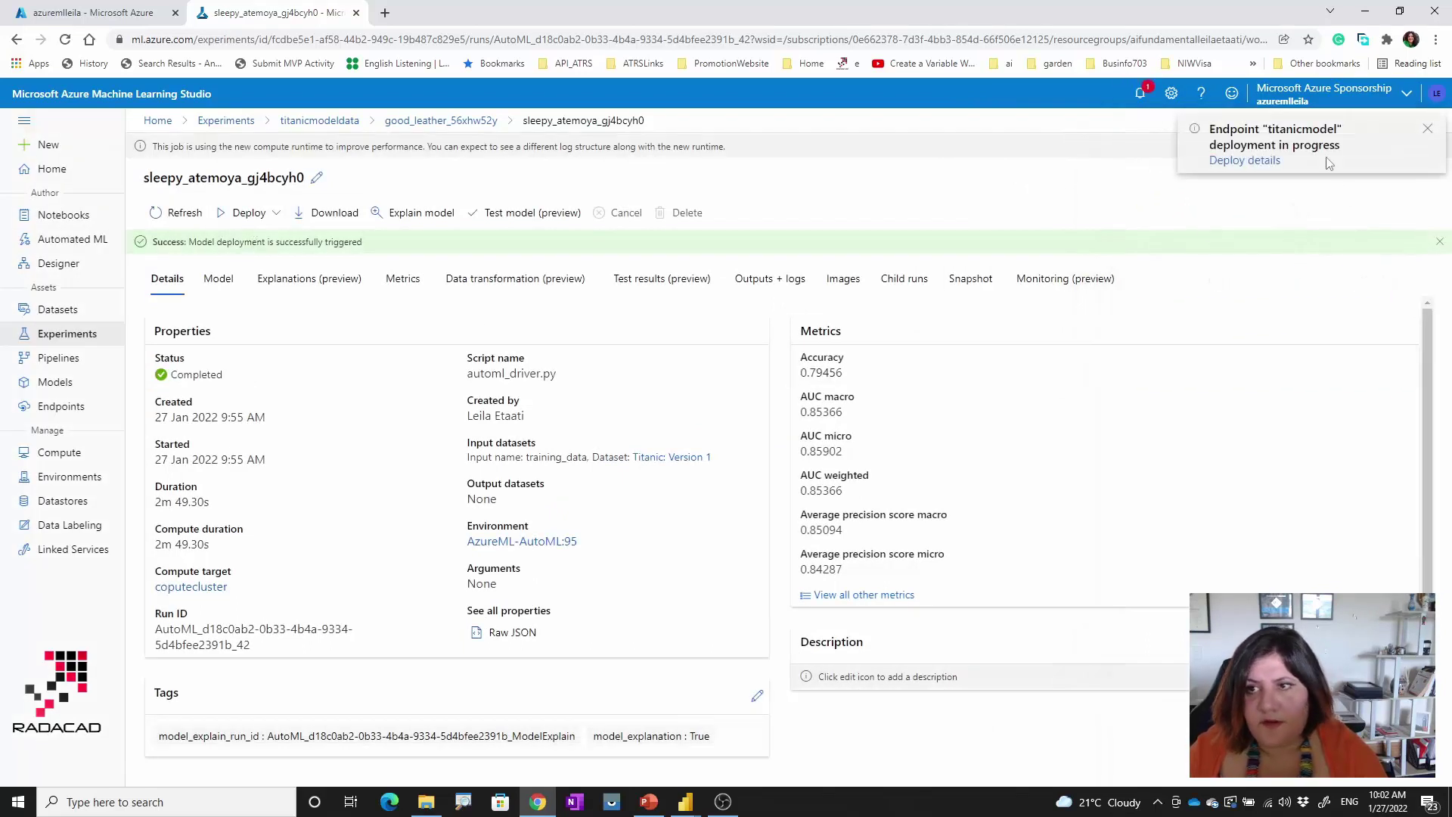
Open the workspace's list of real-time endpoints
{"action": "left_click", "coordinate": [67, 410]}
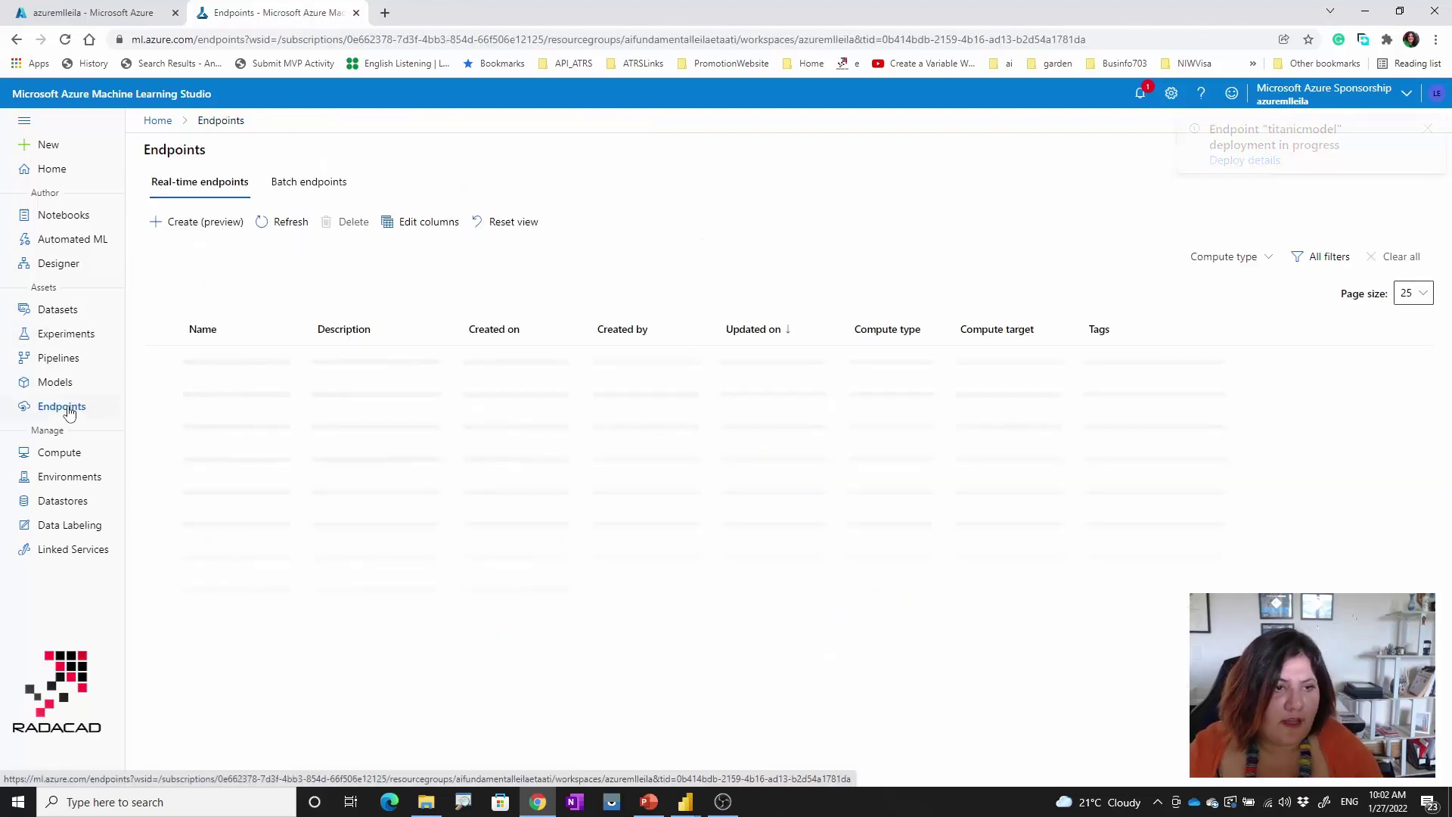